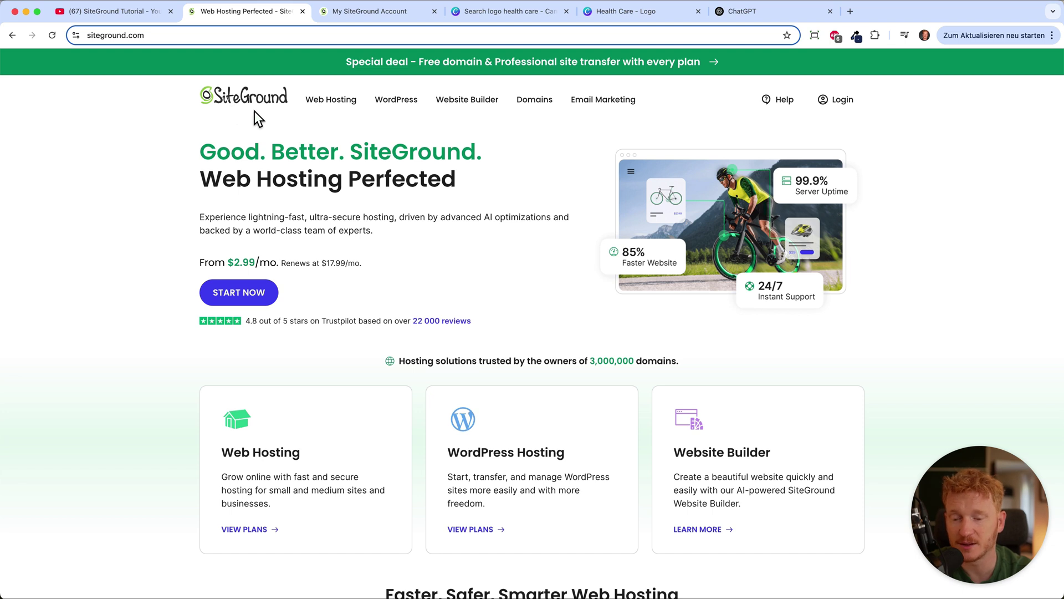
Visit the Website Builder product page and start the free site-builder trial signup.
{"action": "mouse_move", "coordinate": [415, 101]}
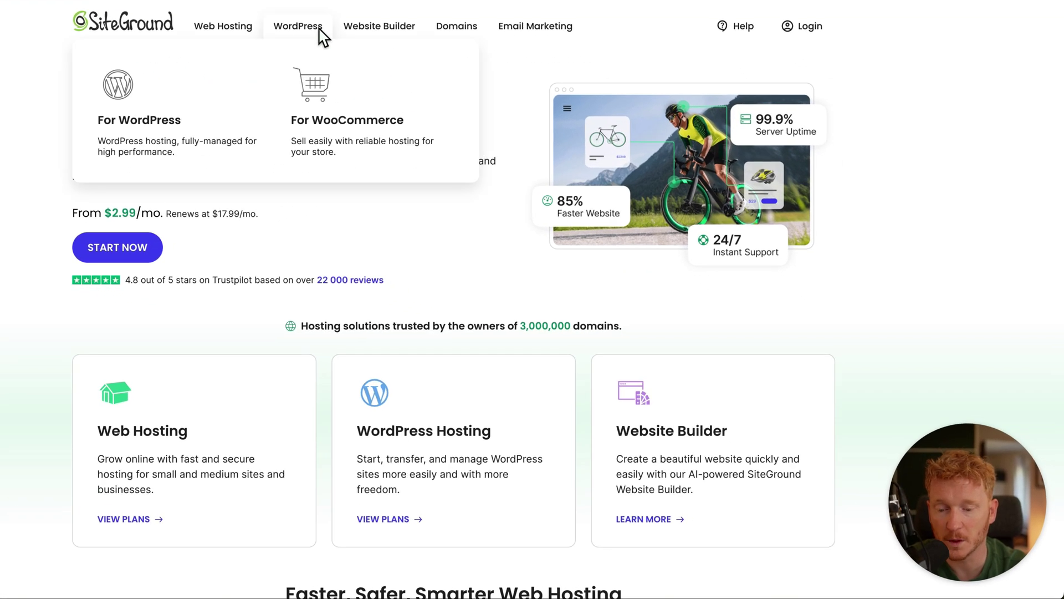
{"action": "left_click", "coordinate": [380, 28]}
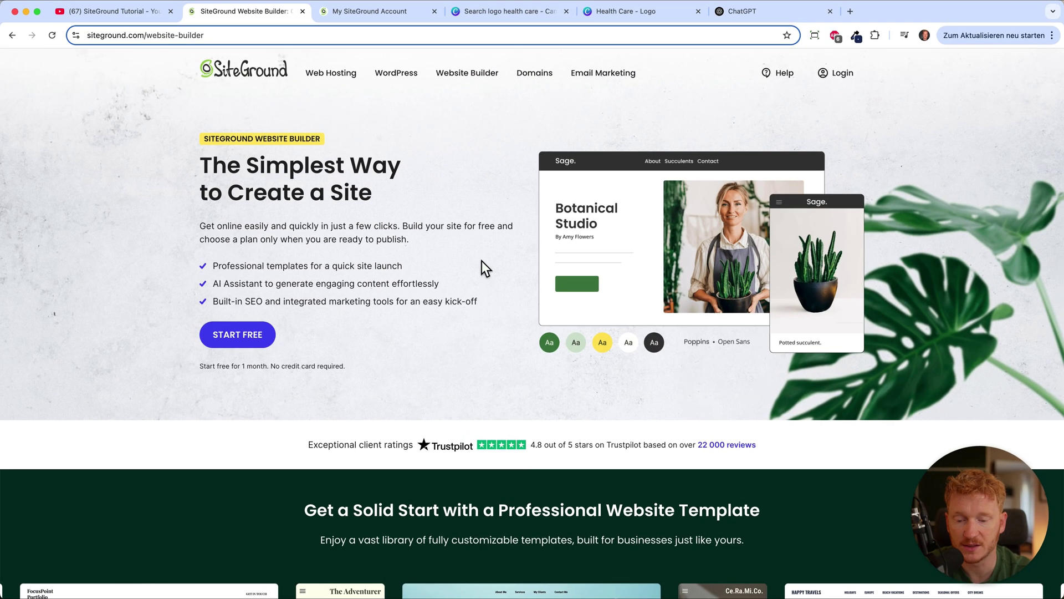
{"action": "scroll", "coordinate": [481, 260], "scroll_direction": "down", "scroll_amount": 3}
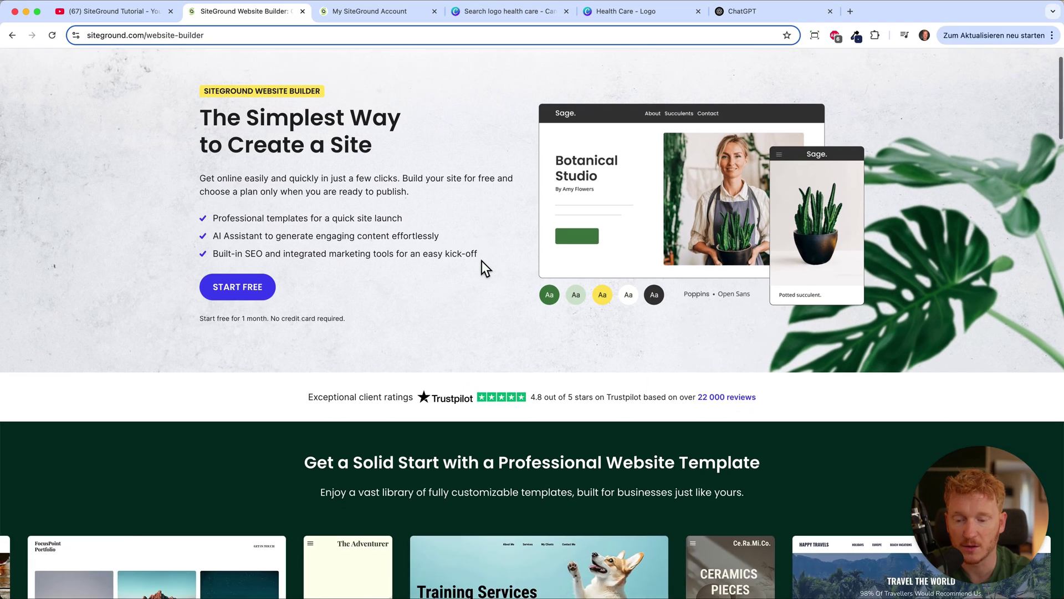
{"action": "scroll", "coordinate": [482, 260], "scroll_direction": "up", "scroll_amount": 3}
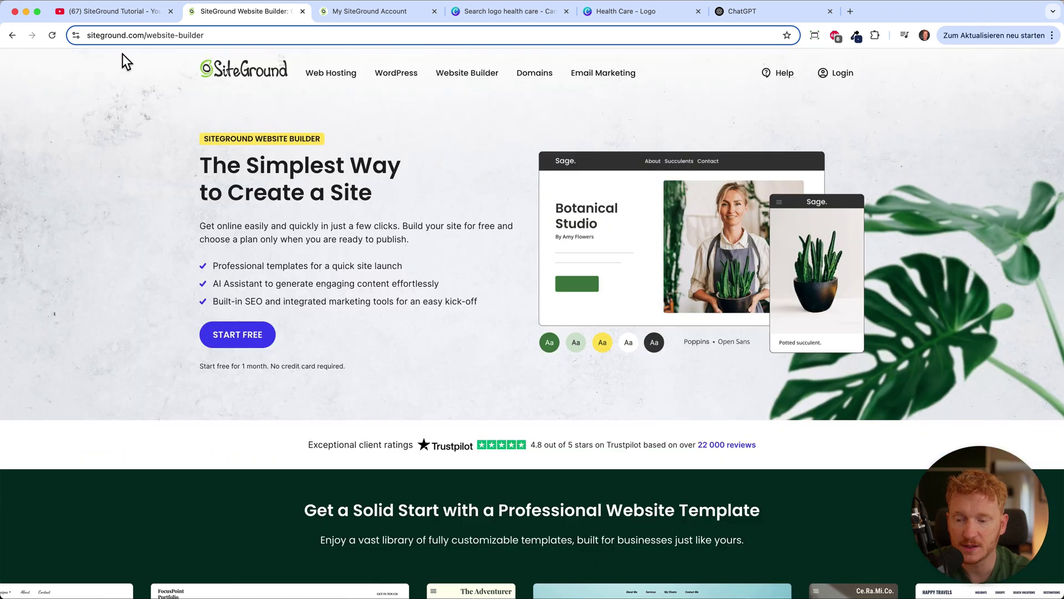
{"action": "left_click", "coordinate": [129, 17]}
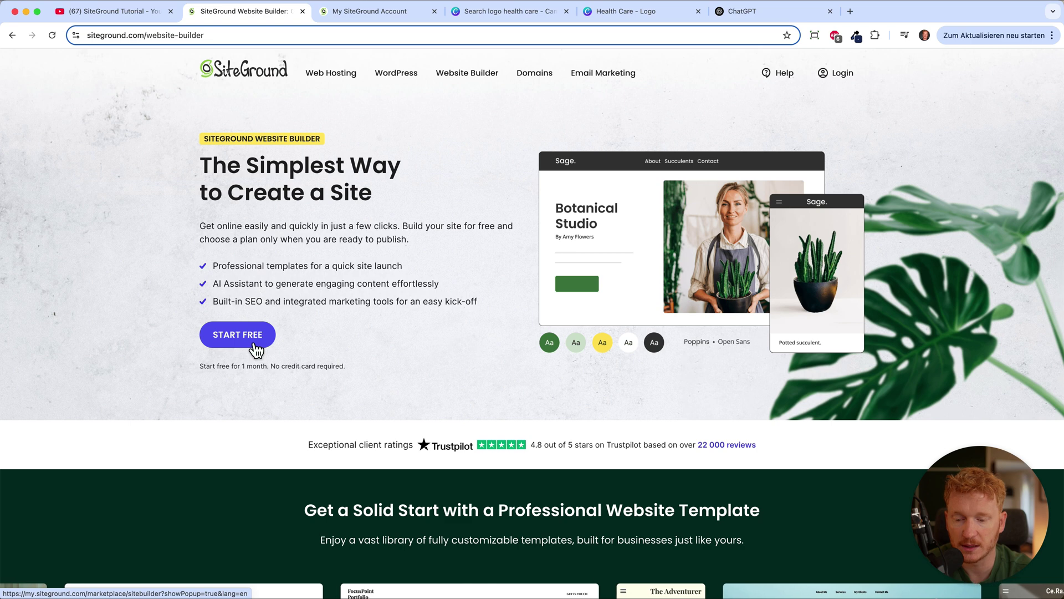
{"action": "left_click", "coordinate": [254, 343]}
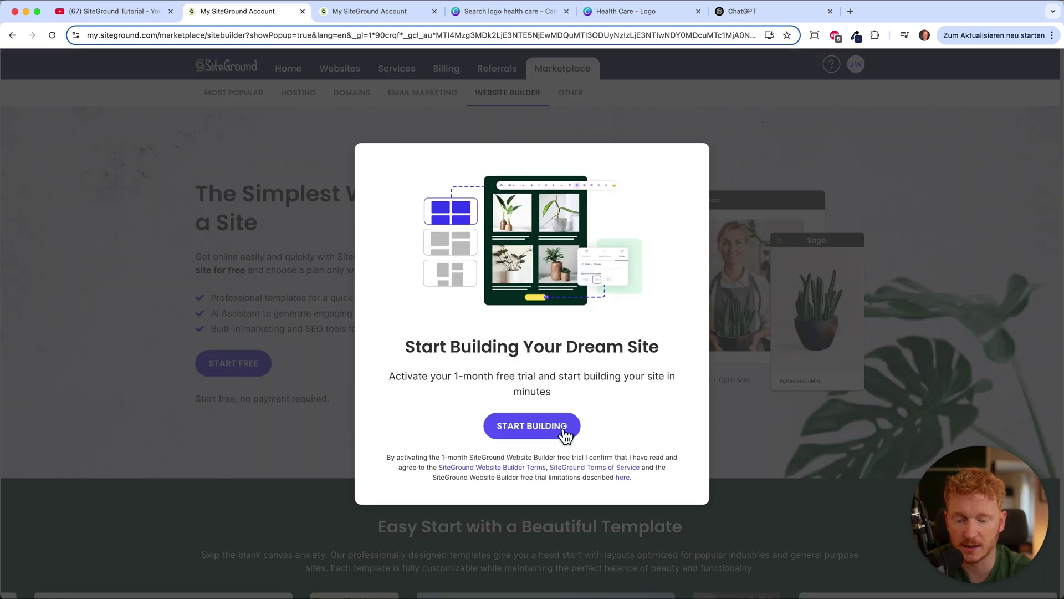
Create the new trial website and get to its template gallery.
{"action": "left_click", "coordinate": [565, 435]}
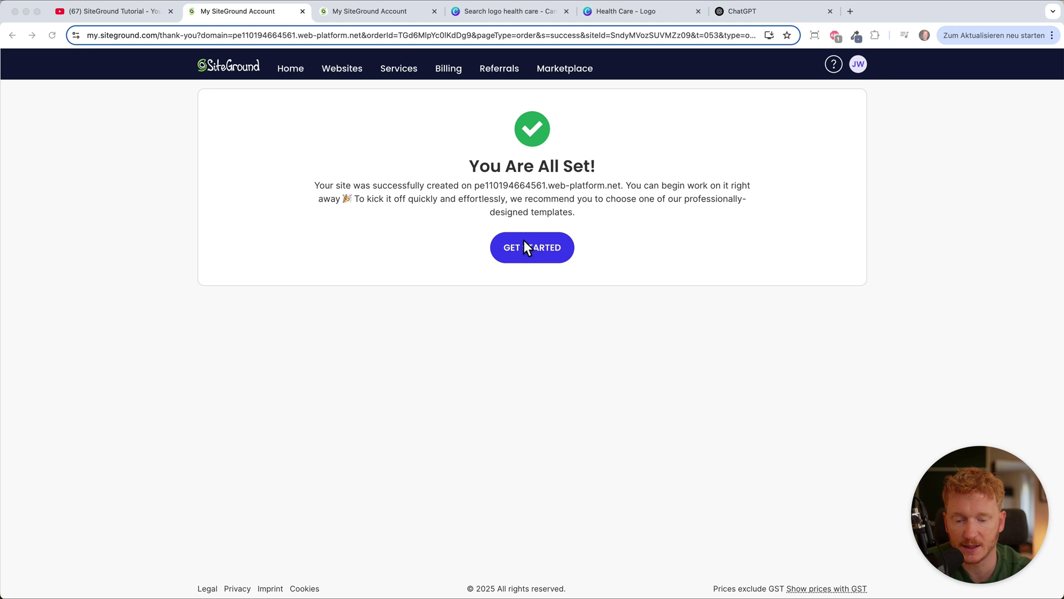
{"action": "left_click", "coordinate": [526, 255]}
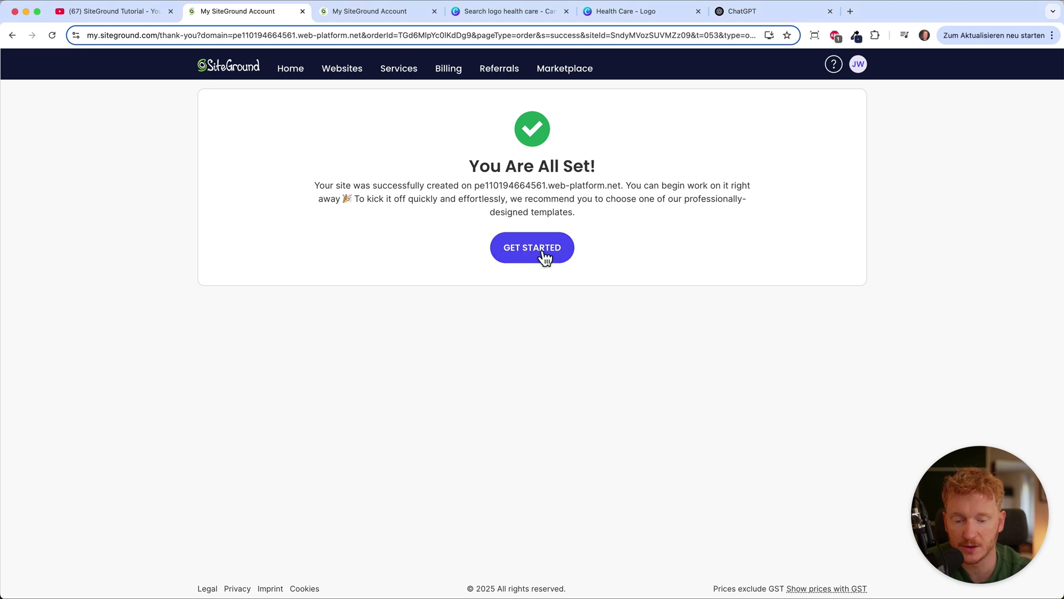
{"action": "left_click", "coordinate": [545, 257]}
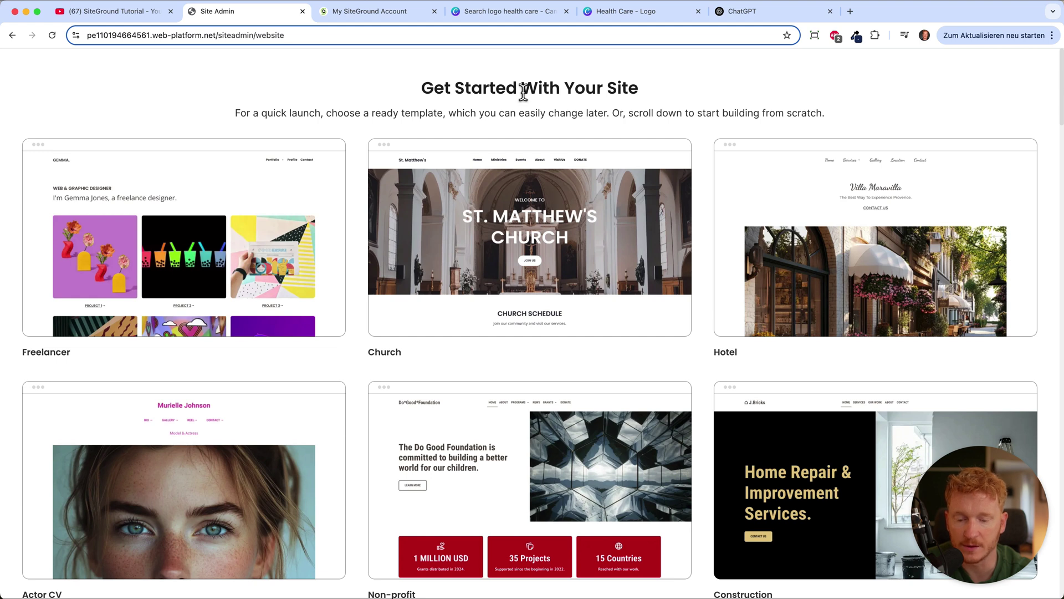
Scroll through the template gallery to the health-care designs, including the Medical card.
{"action": "scroll", "coordinate": [524, 182], "scroll_direction": "down", "scroll_amount": 13}
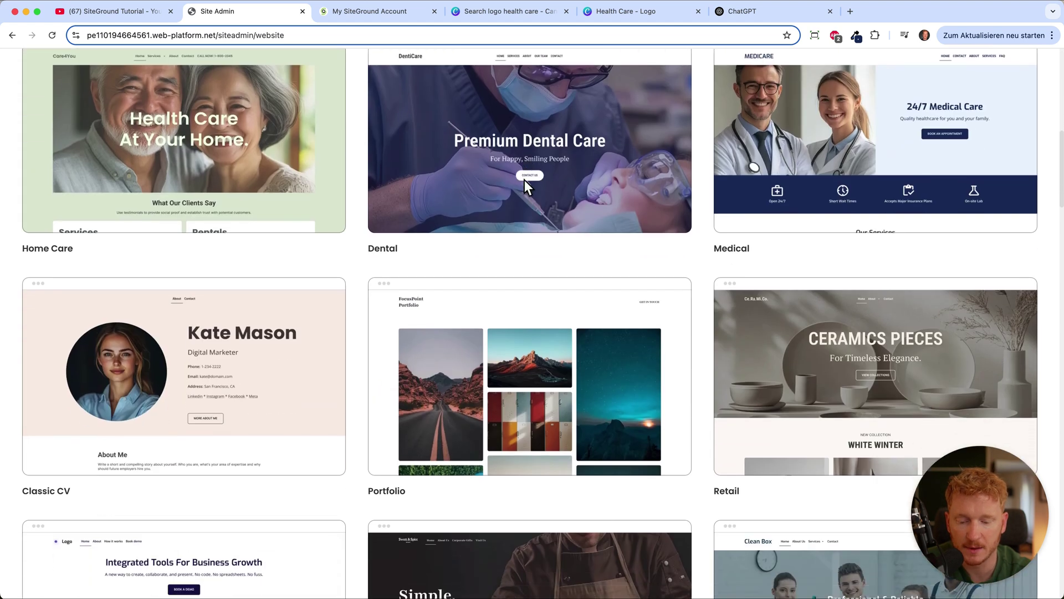
{"action": "scroll", "coordinate": [525, 183], "scroll_direction": "down", "scroll_amount": 10}
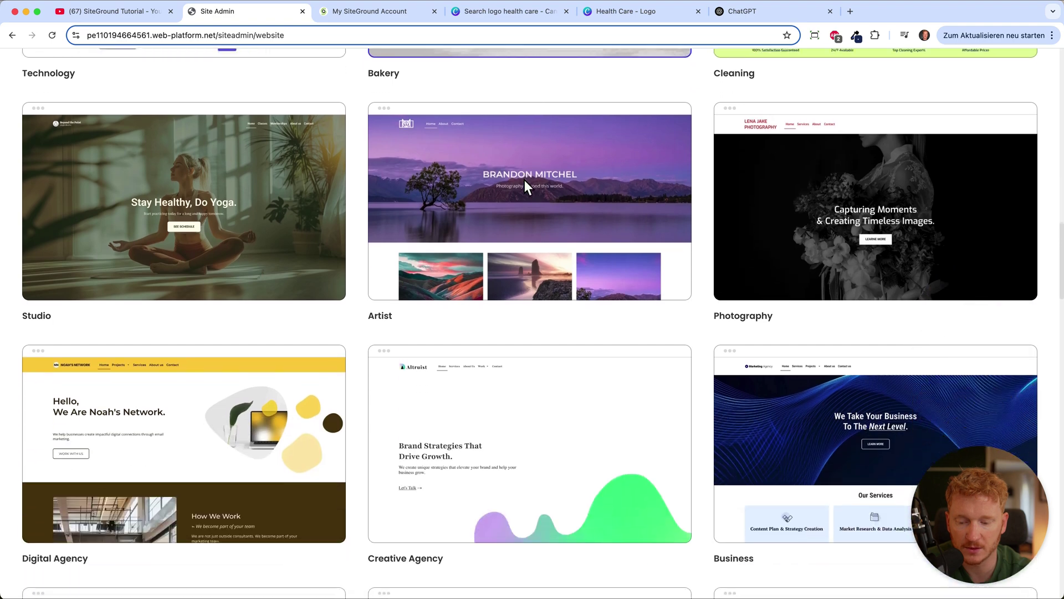
{"action": "scroll", "coordinate": [526, 185], "scroll_direction": "down", "scroll_amount": 11}
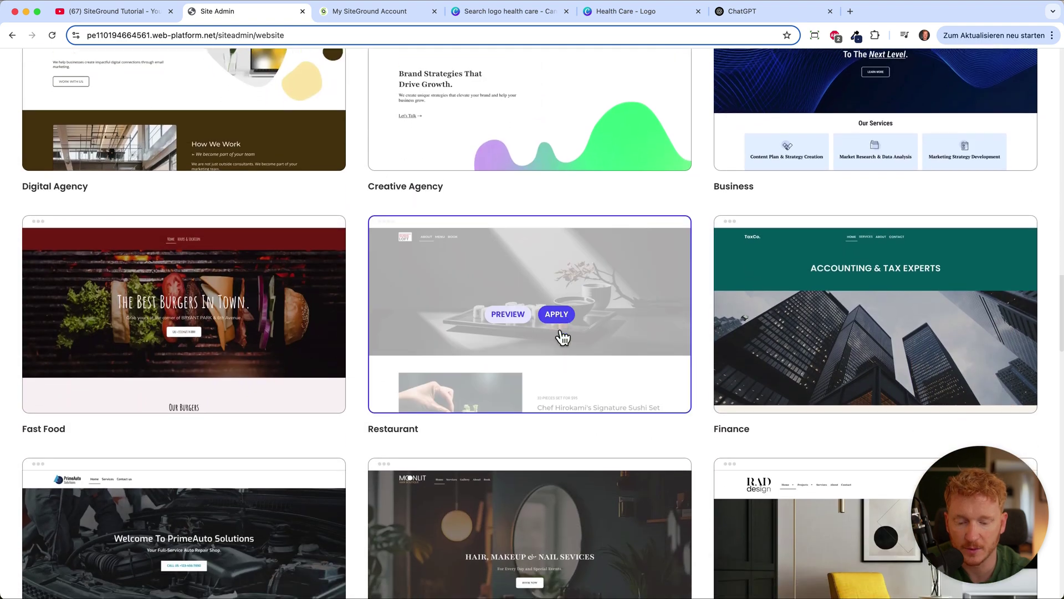
{"action": "scroll", "coordinate": [562, 335], "scroll_direction": "down", "scroll_amount": 13}
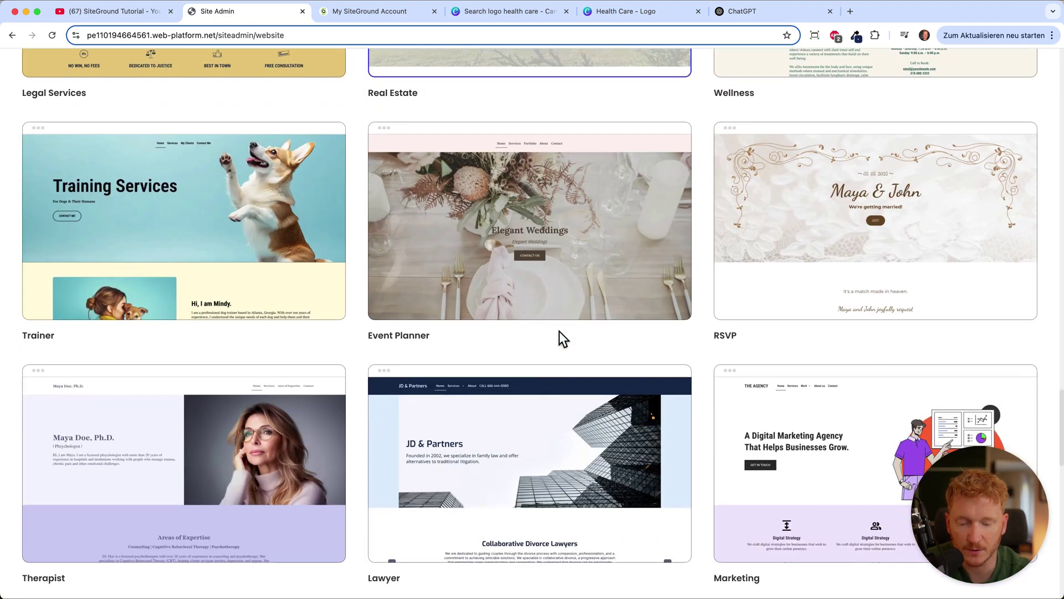
{"action": "scroll", "coordinate": [560, 333], "scroll_direction": "down", "scroll_amount": 8}
{"action": "scroll", "coordinate": [560, 333], "scroll_direction": "up", "scroll_amount": 20}
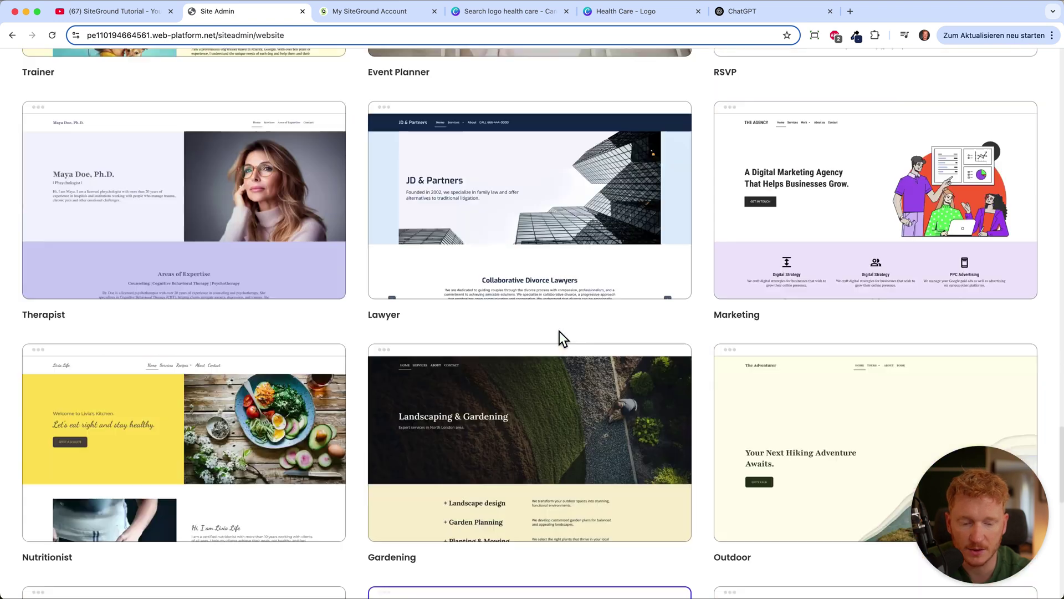
{"action": "scroll", "coordinate": [560, 331], "scroll_direction": "up", "scroll_amount": 15}
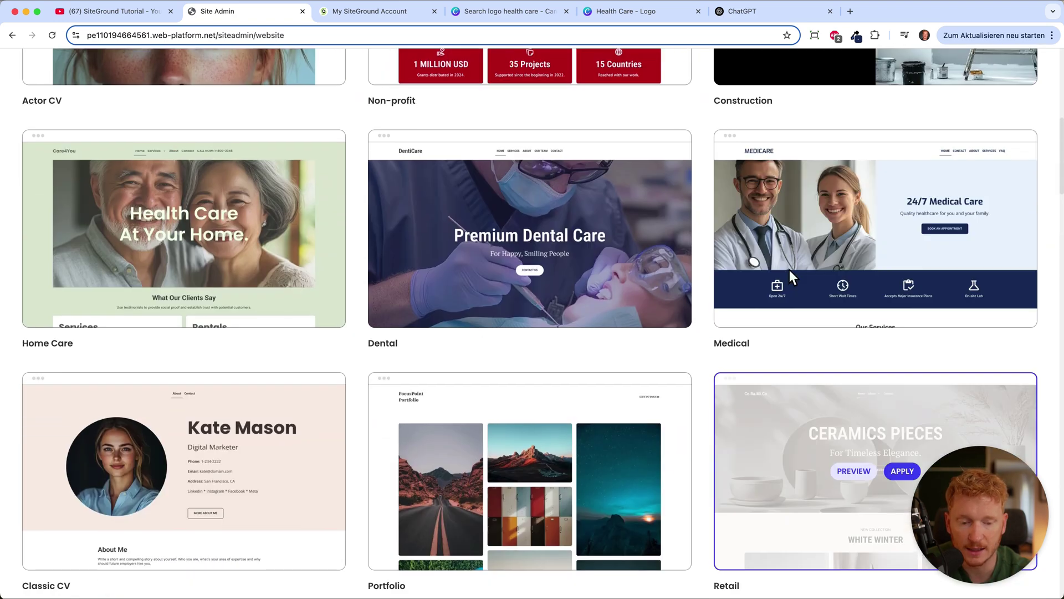
{"action": "mouse_move", "coordinate": [789, 269]}
{"action": "scroll", "coordinate": [810, 175], "scroll_direction": "up", "scroll_amount": 1}
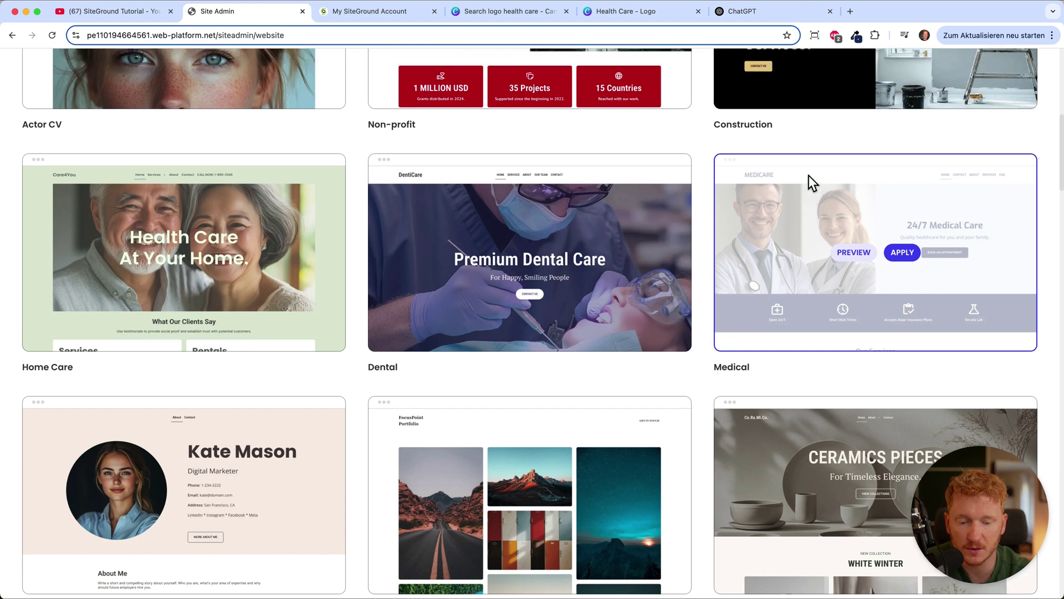
Preview the Medical template and scroll through its MEDICARE homepage on desktop.
{"action": "mouse_move", "coordinate": [820, 223]}
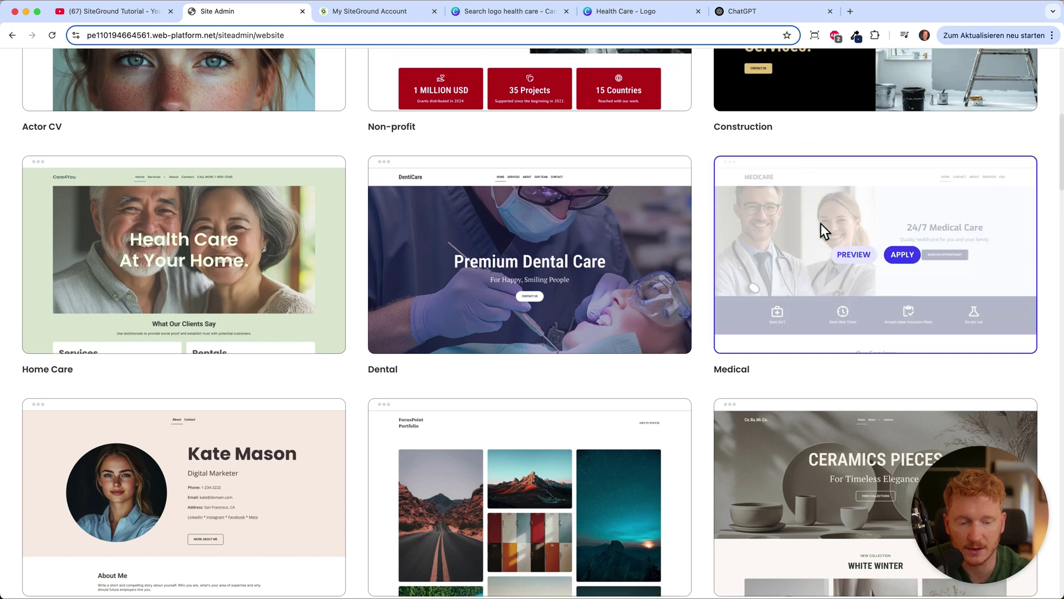
{"action": "left_click", "coordinate": [850, 256]}
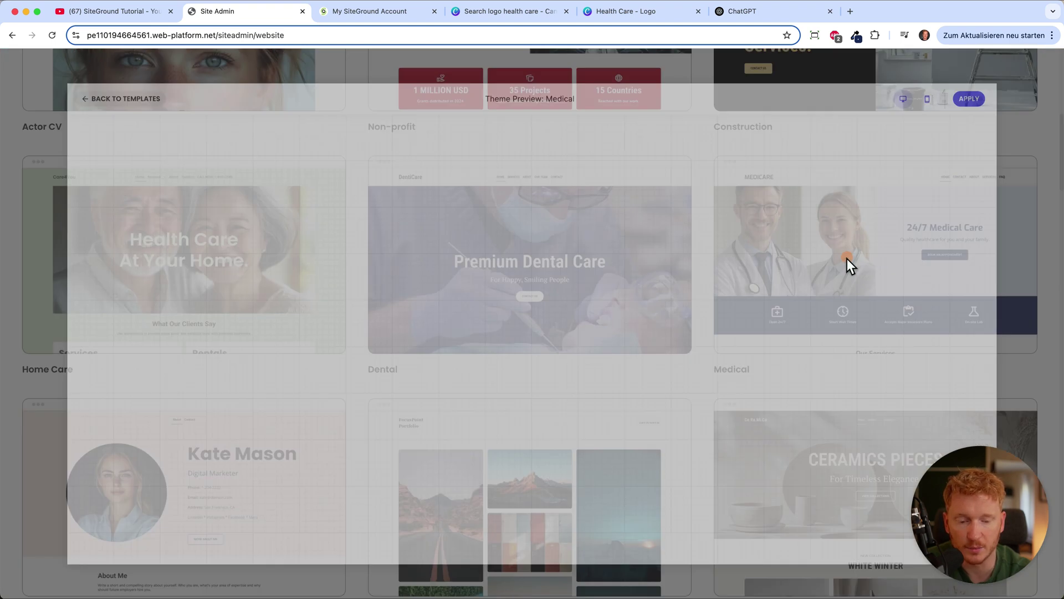
{"action": "scroll", "coordinate": [643, 292], "scroll_direction": "down", "scroll_amount": 1}
{"action": "scroll", "coordinate": [596, 295], "scroll_direction": "down", "scroll_amount": 2}
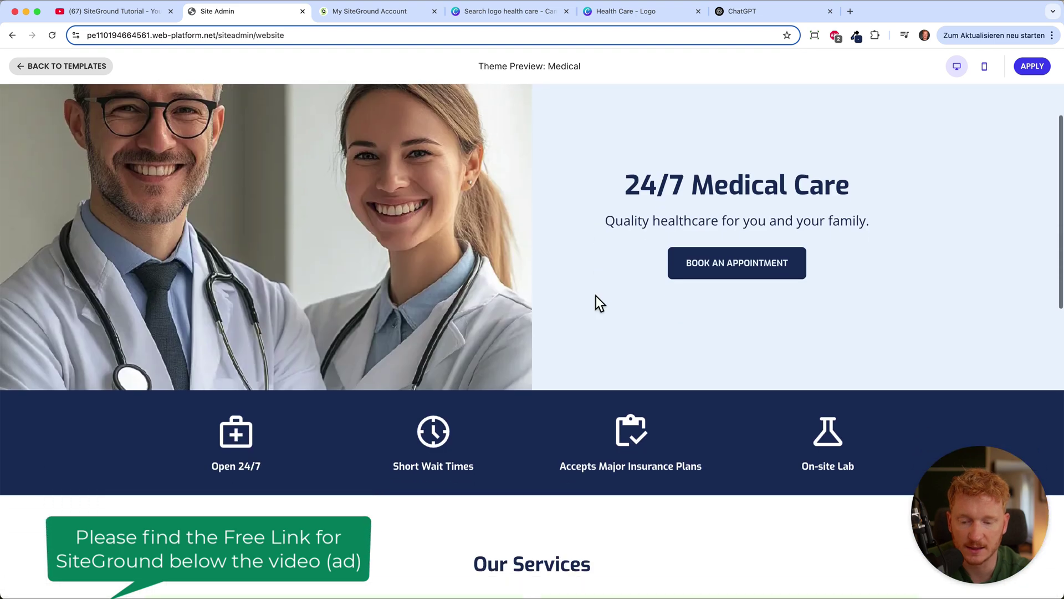
{"action": "scroll", "coordinate": [351, 225], "scroll_direction": "down", "scroll_amount": 3}
{"action": "scroll", "coordinate": [350, 225], "scroll_direction": "down", "scroll_amount": 10}
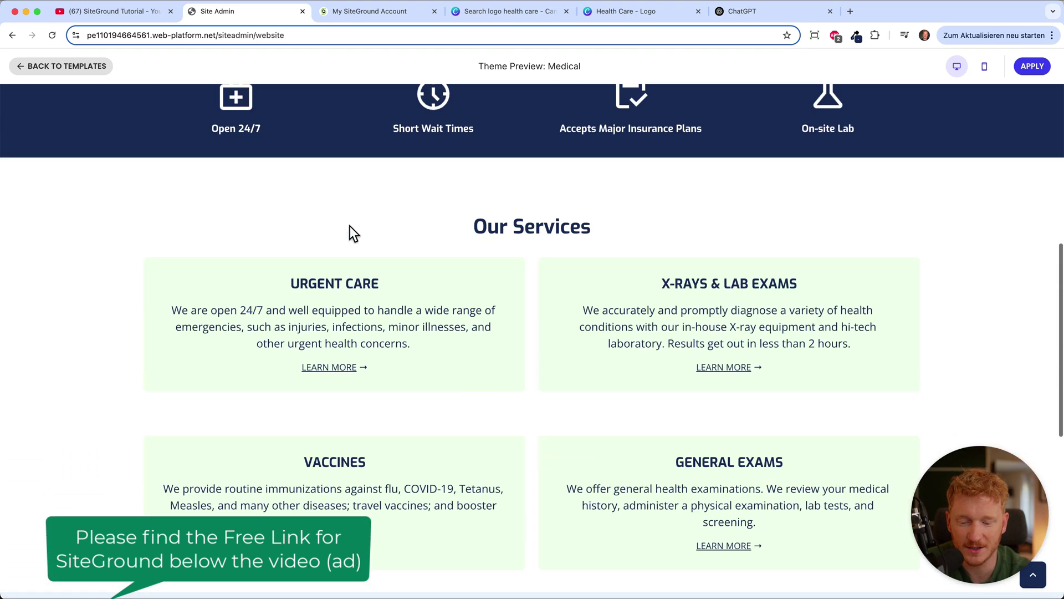
{"action": "scroll", "coordinate": [413, 316], "scroll_direction": "up", "scroll_amount": 15}
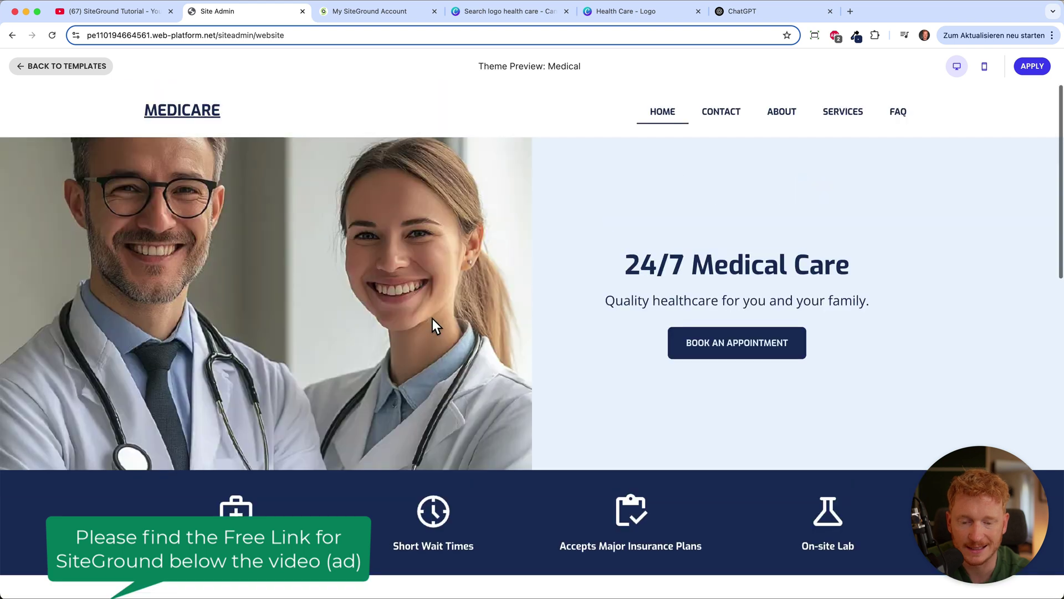
Check the Medical template in mobile view and apply it to the site.
{"action": "left_click", "coordinate": [994, 66]}
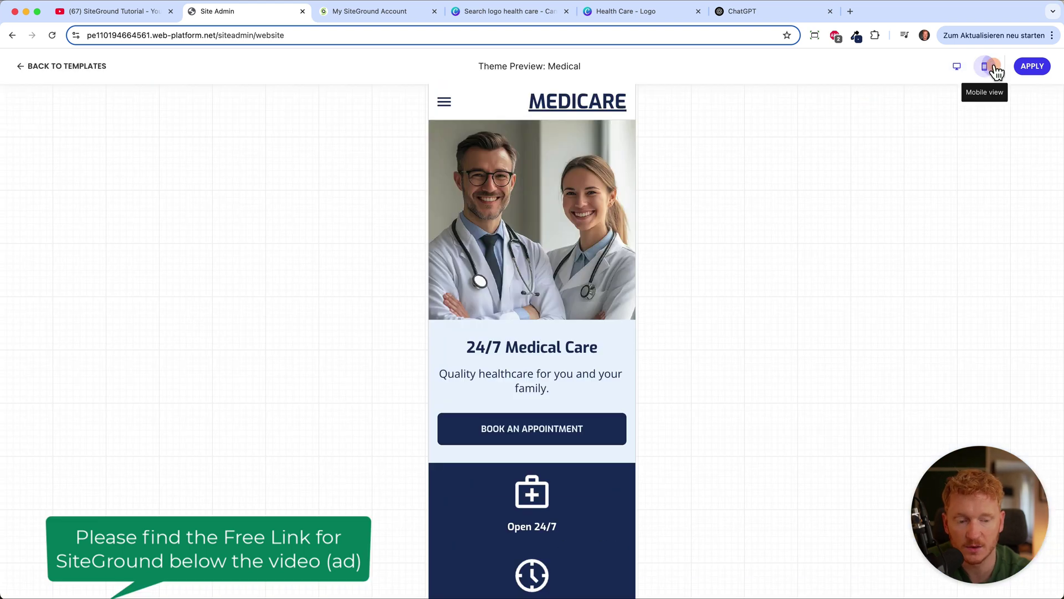
{"action": "scroll", "coordinate": [526, 309], "scroll_direction": "down", "scroll_amount": 1}
{"action": "scroll", "coordinate": [531, 294], "scroll_direction": "down", "scroll_amount": 10}
{"action": "scroll", "coordinate": [531, 294], "scroll_direction": "down", "scroll_amount": 5}
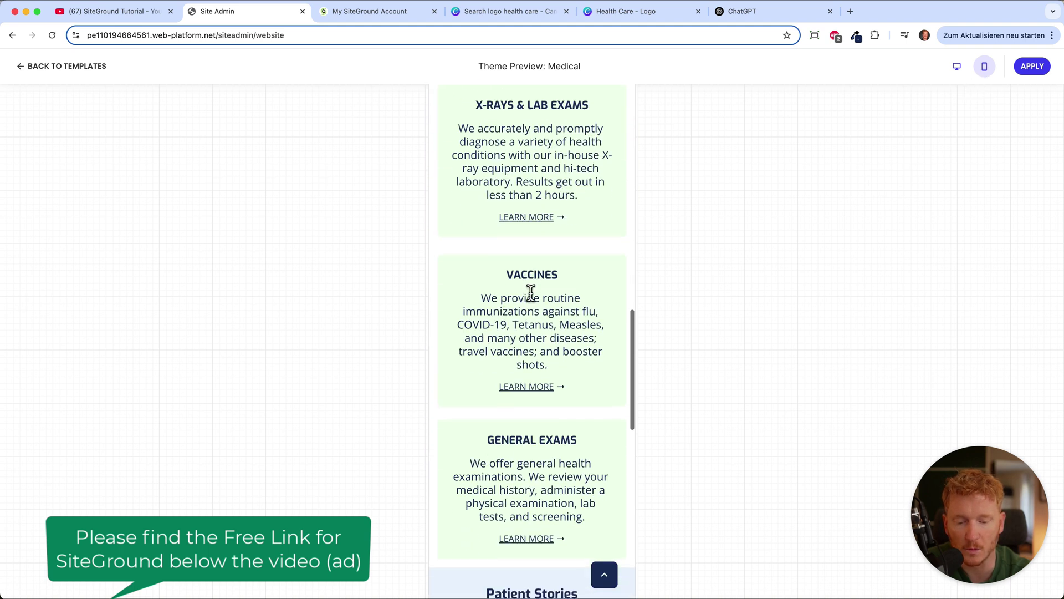
{"action": "scroll", "coordinate": [533, 287], "scroll_direction": "up", "scroll_amount": 15}
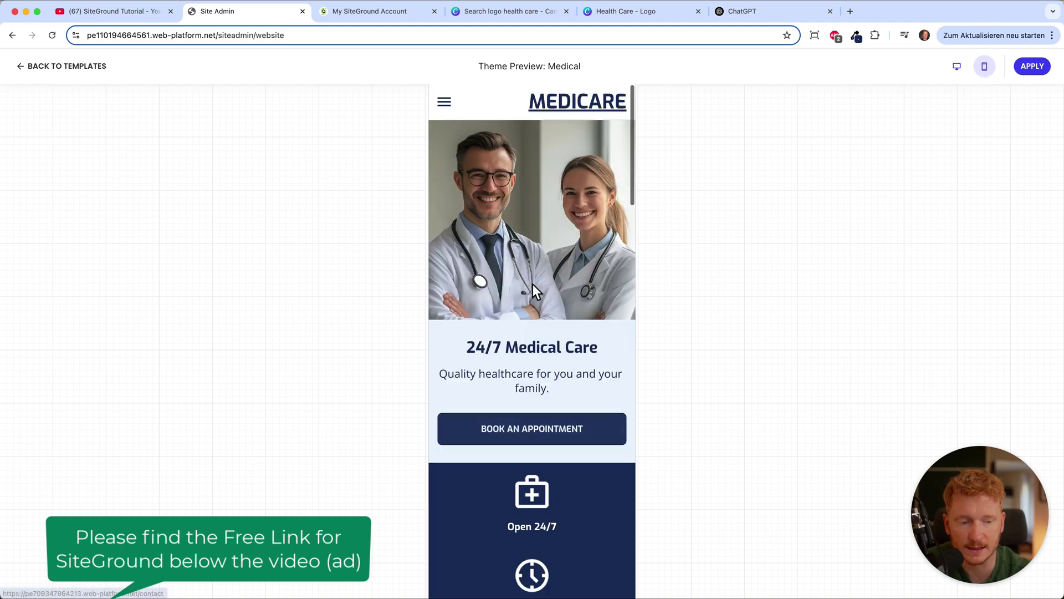
{"action": "left_click", "coordinate": [1035, 65]}
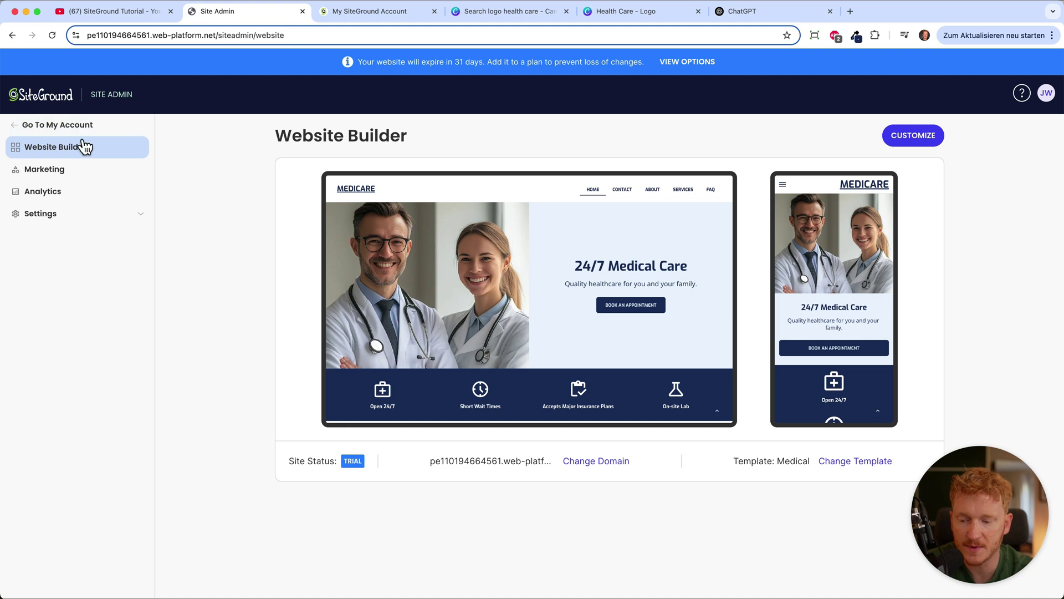
Look through Marketing, Analytics and its Keywords tab, ending on the Settings page.
{"action": "left_click", "coordinate": [46, 176]}
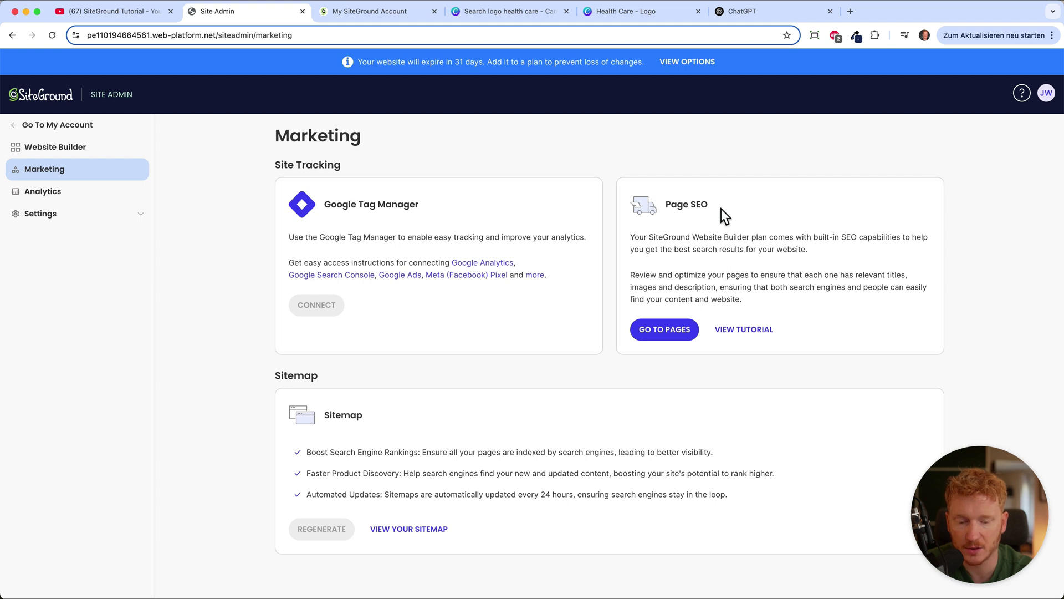
{"action": "left_click", "coordinate": [44, 192]}
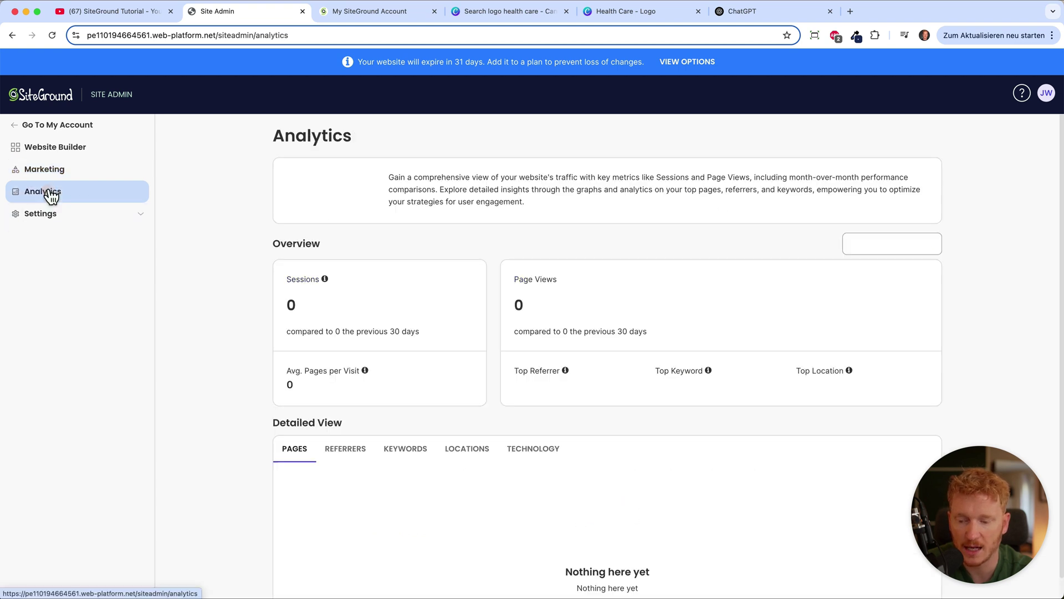
{"action": "scroll", "coordinate": [390, 271], "scroll_direction": "down", "scroll_amount": 1}
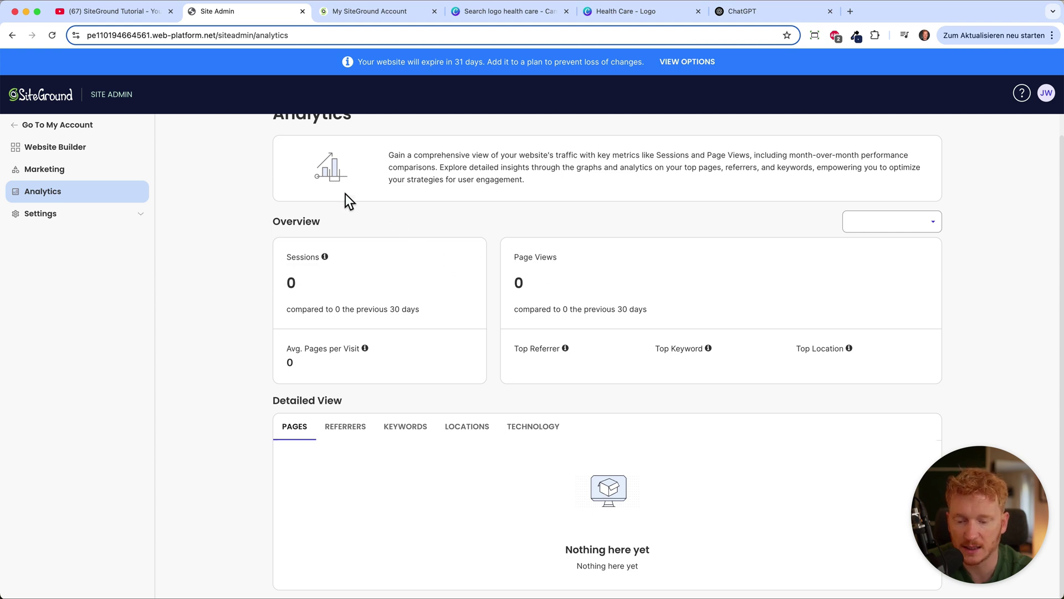
{"action": "left_click", "coordinate": [427, 432]}
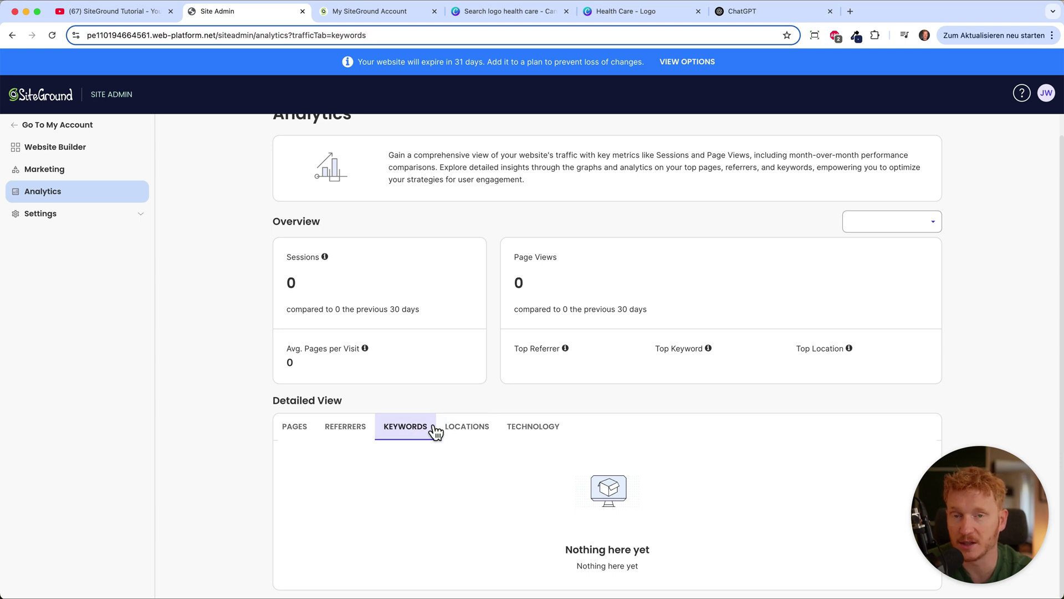
{"action": "left_click", "coordinate": [48, 212]}
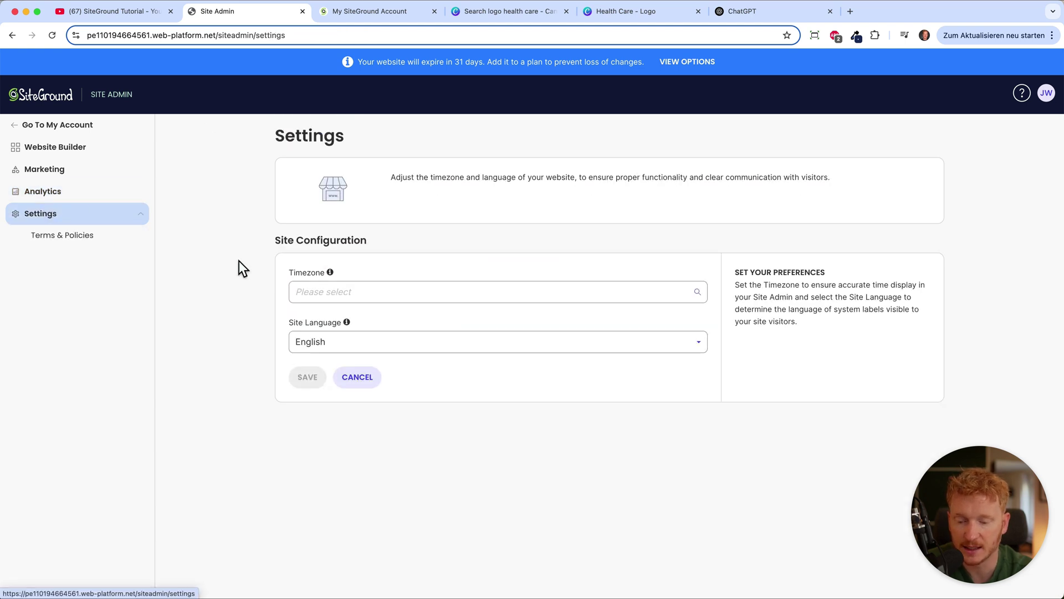
Save the site timezone as Berlin with English language, returning to the Website Builder overview.
{"action": "left_click", "coordinate": [351, 292]}
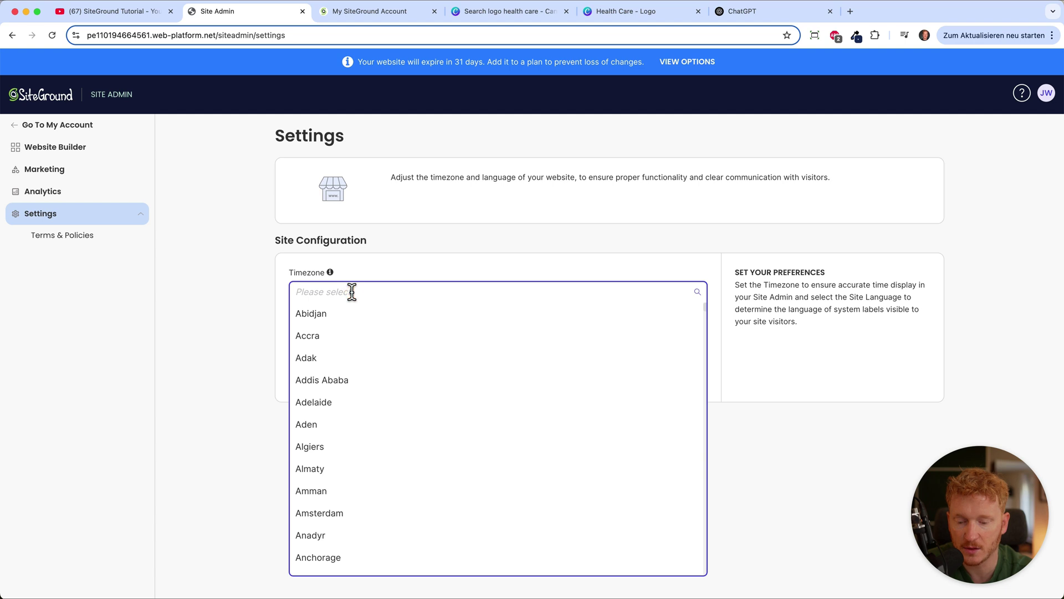
{"action": "type", "text": "germ"}
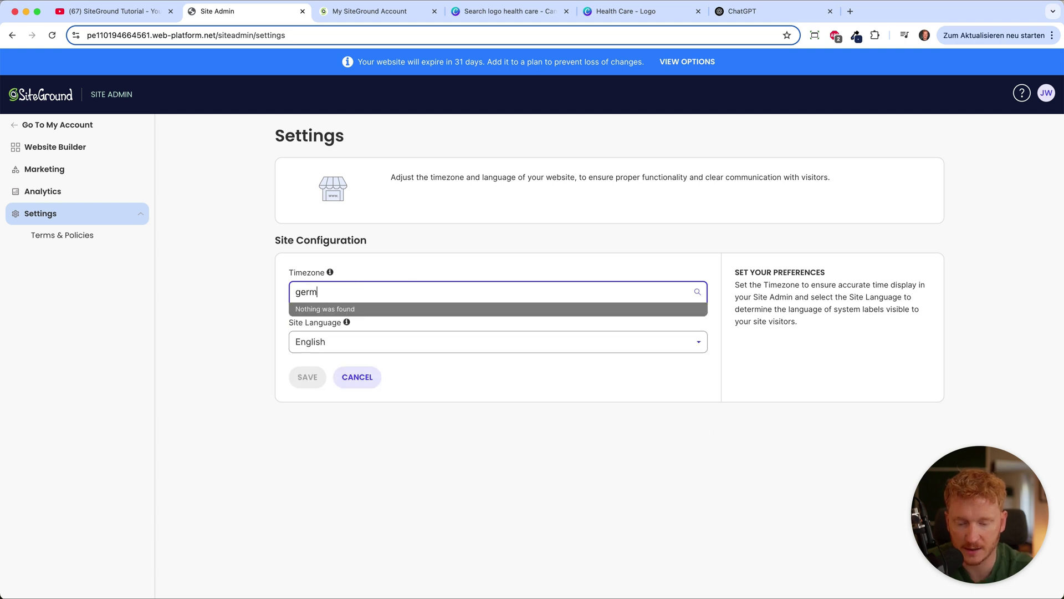
{"action": "type", "text": "a"}
{"action": "left_click", "coordinate": [306, 311]}
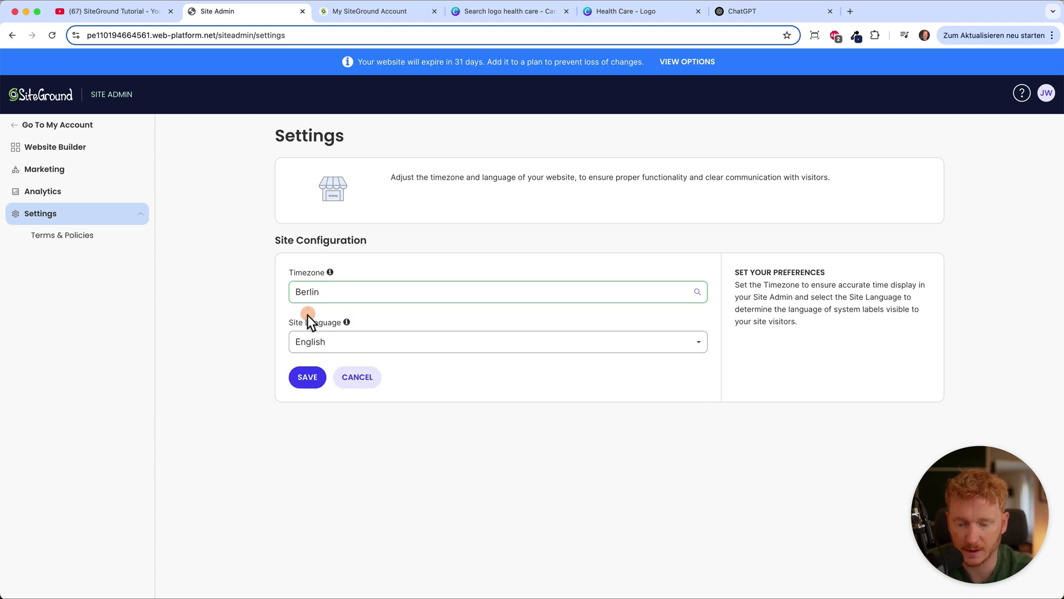
{"action": "left_click", "coordinate": [327, 346]}
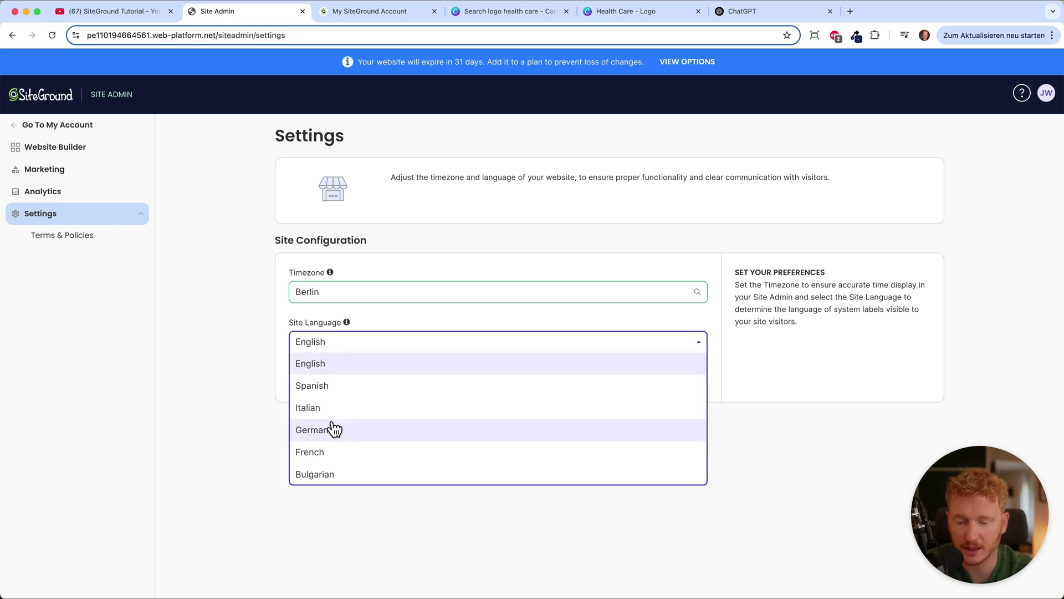
{"action": "left_click", "coordinate": [338, 364]}
{"action": "left_click", "coordinate": [313, 377]}
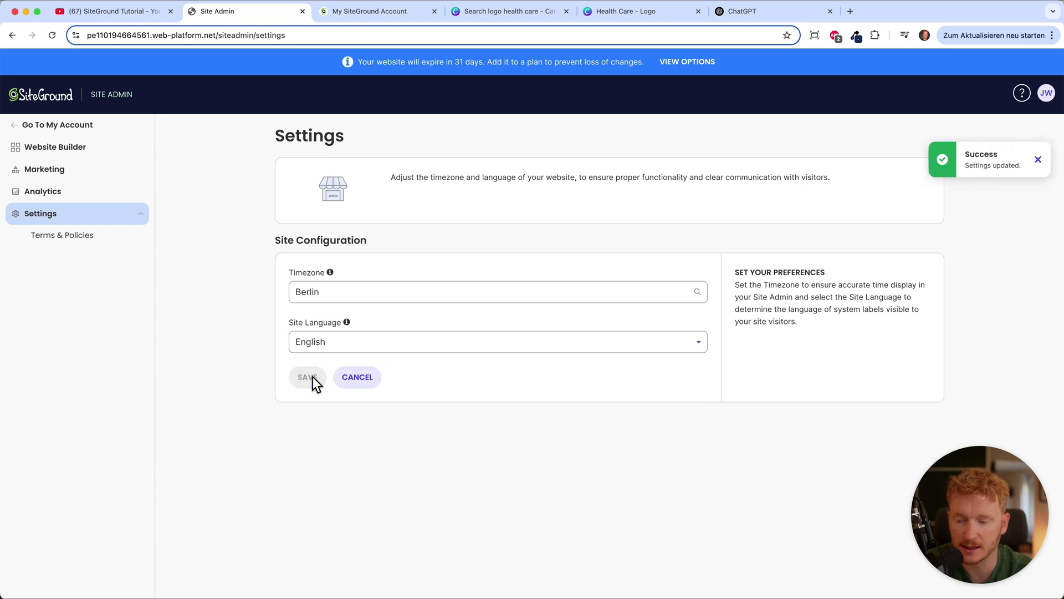
{"action": "left_click", "coordinate": [66, 153]}
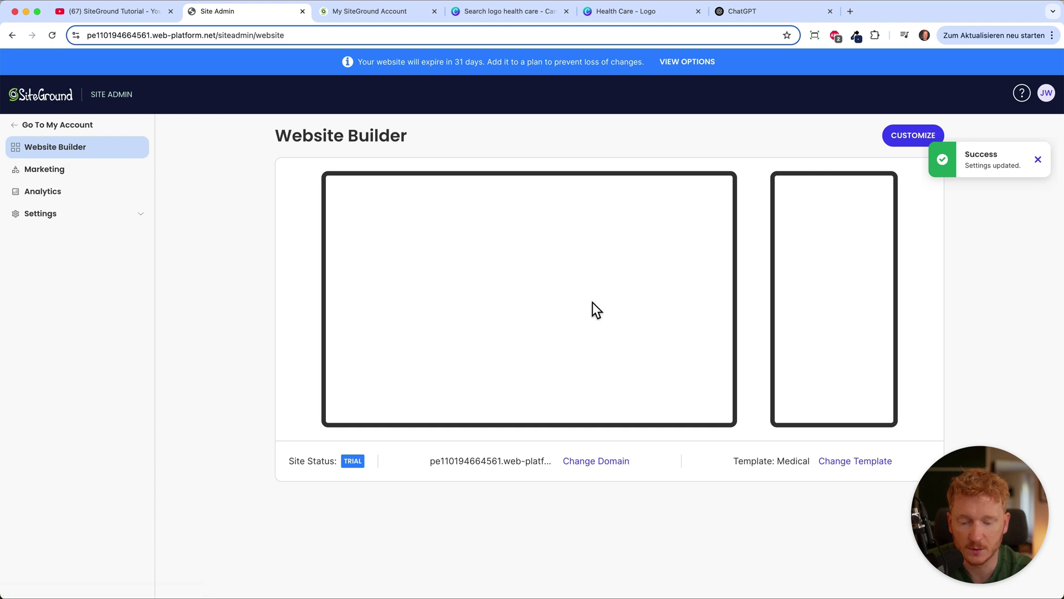
Dismiss the settings notice, glance at Change Template without switching, and open the editor.
{"action": "left_click", "coordinate": [1039, 159]}
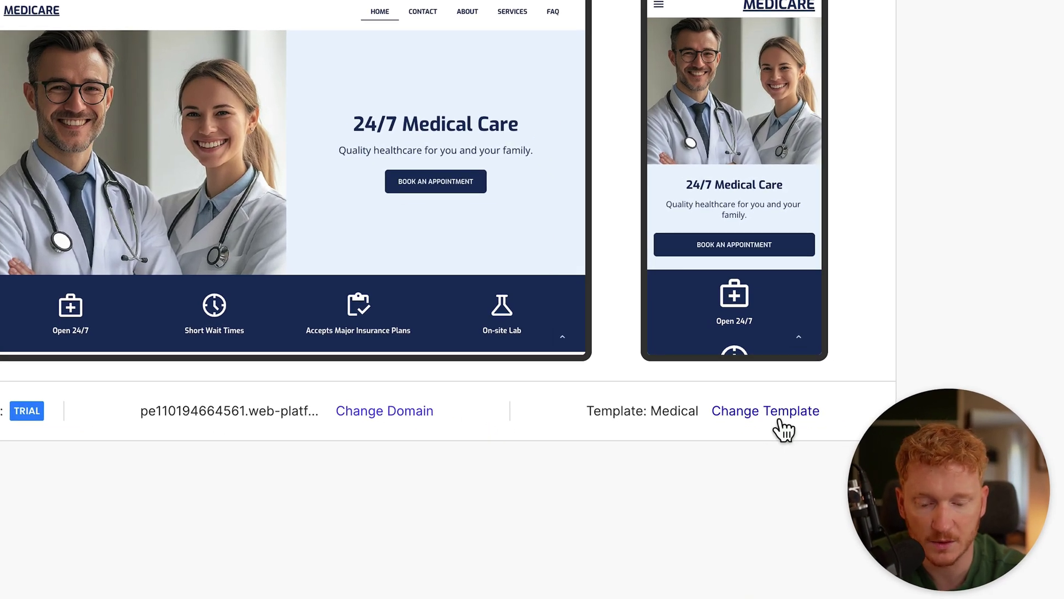
{"action": "left_click", "coordinate": [780, 422]}
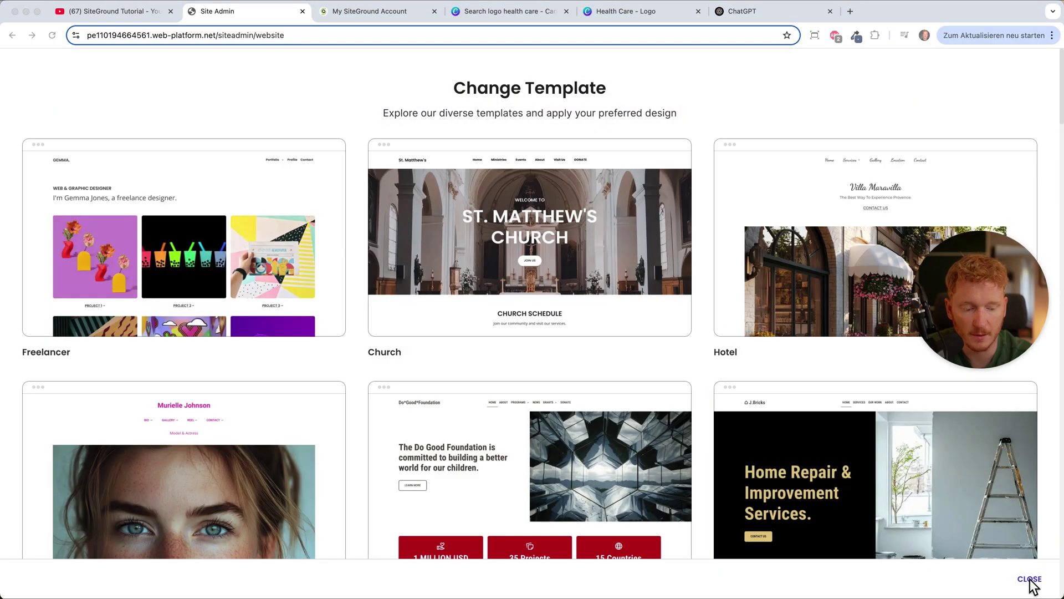
{"action": "left_click", "coordinate": [1030, 579]}
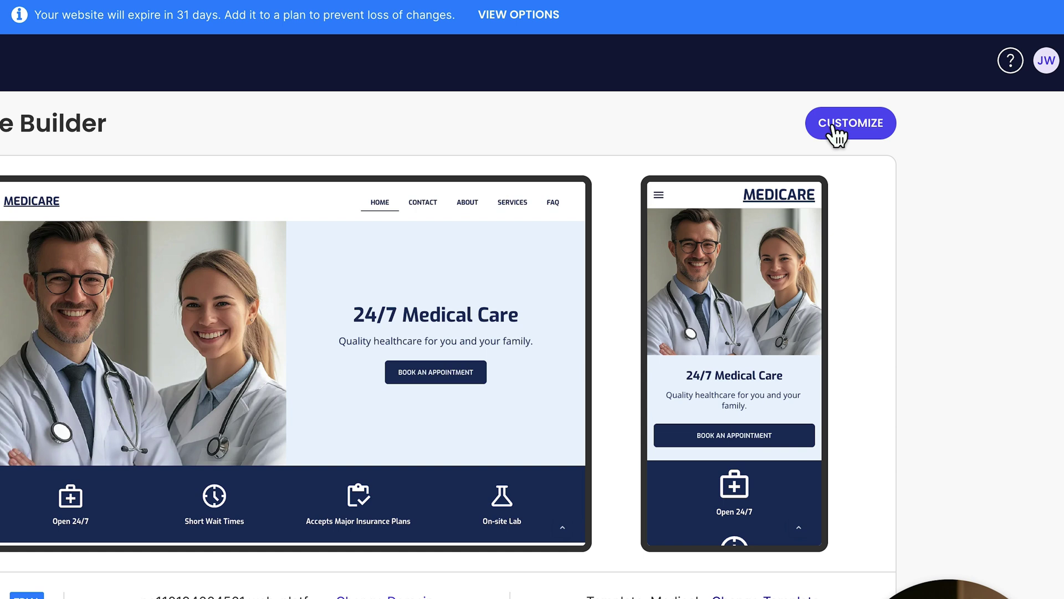
{"action": "left_click", "coordinate": [903, 138]}
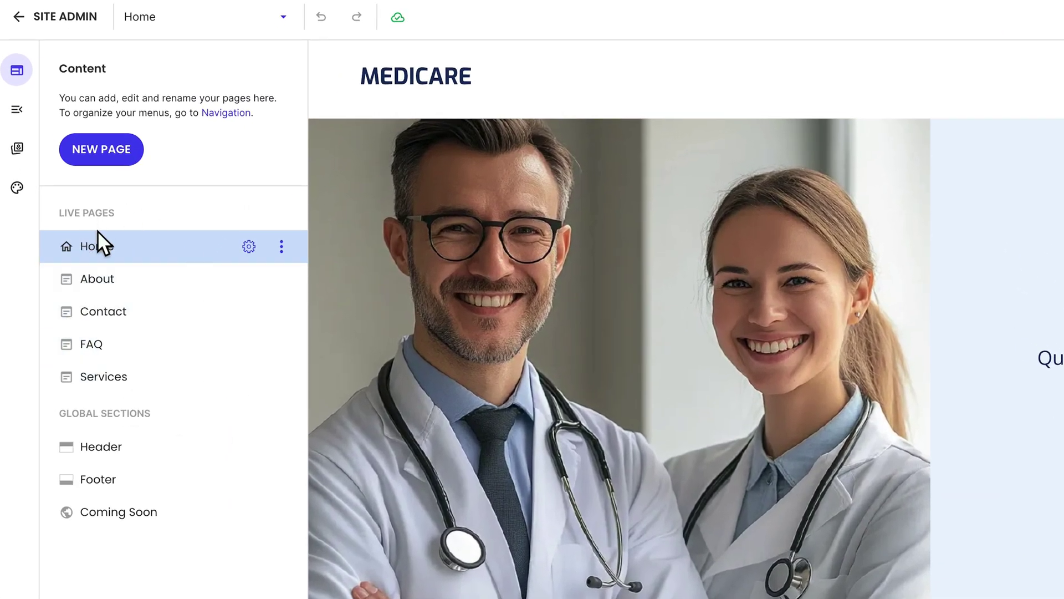
Check Header settings, then select the hero Spotlight section and begin replacing its photo.
{"action": "left_click", "coordinate": [112, 452]}
{"action": "left_click", "coordinate": [79, 62]}
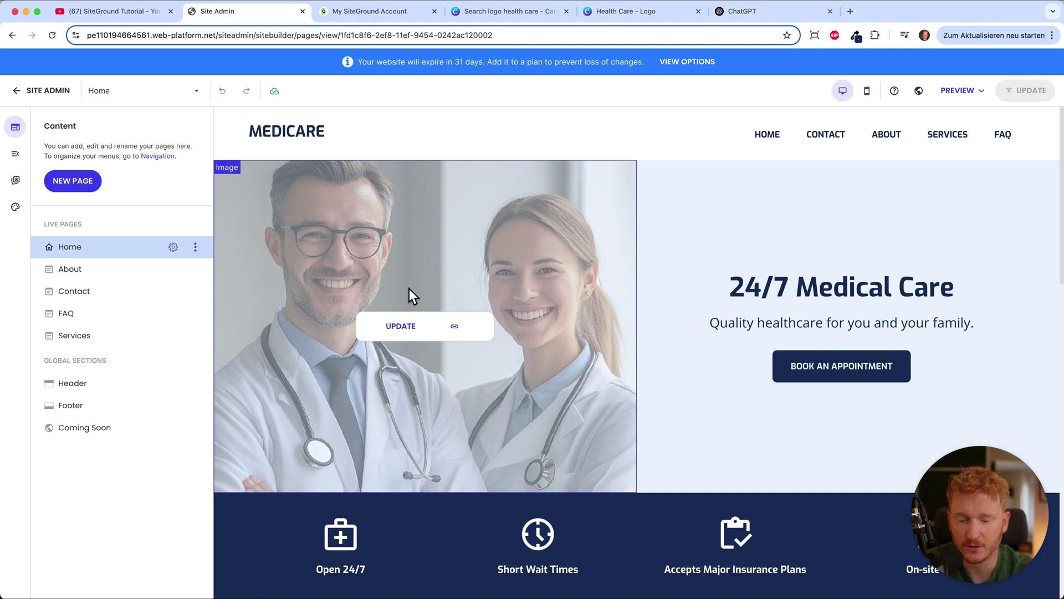
{"action": "left_click", "coordinate": [400, 335]}
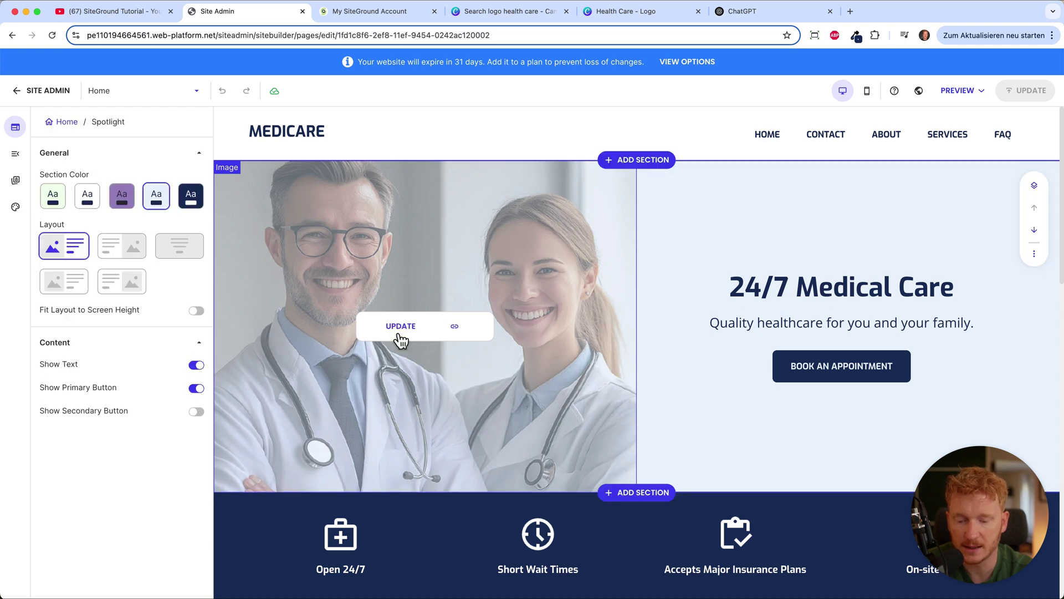
{"action": "left_click", "coordinate": [400, 328]}
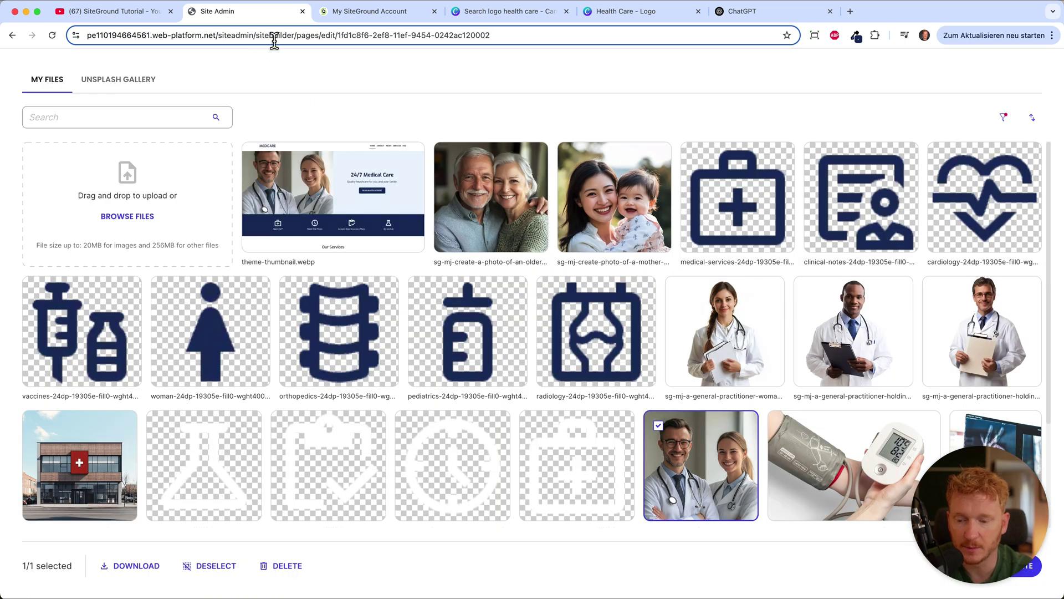
Upload a new portrait photo and place it as the Home page hero image.
{"action": "left_click", "coordinate": [135, 226]}
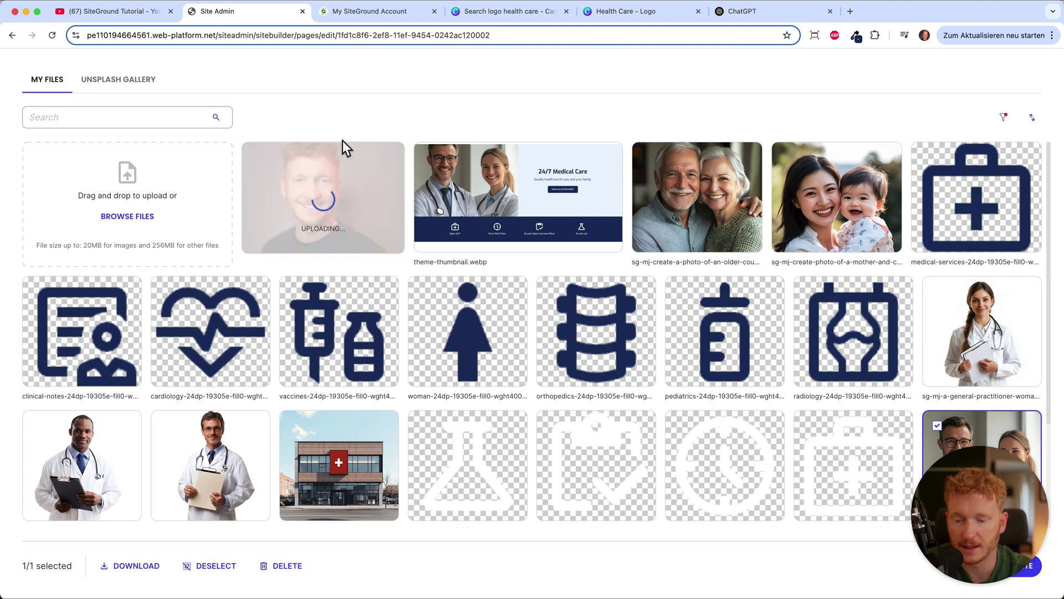
{"action": "left_click", "coordinate": [1022, 565]}
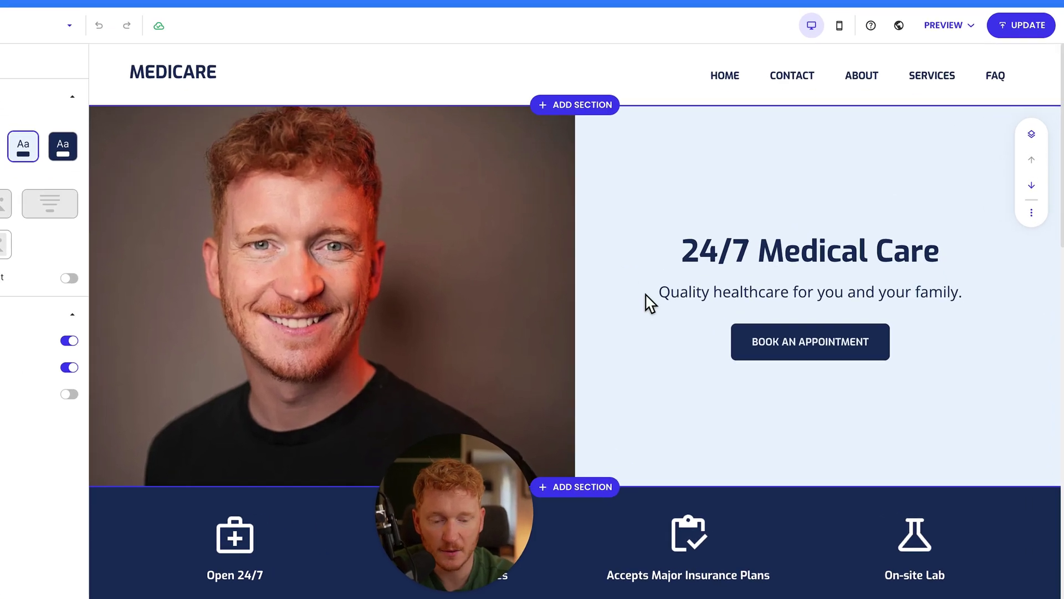
Replace the hero heading and subtitle with 'Welcome to my health care site', fixing the typo.
{"action": "left_click", "coordinate": [699, 323]}
{"action": "left_click", "coordinate": [644, 190]}
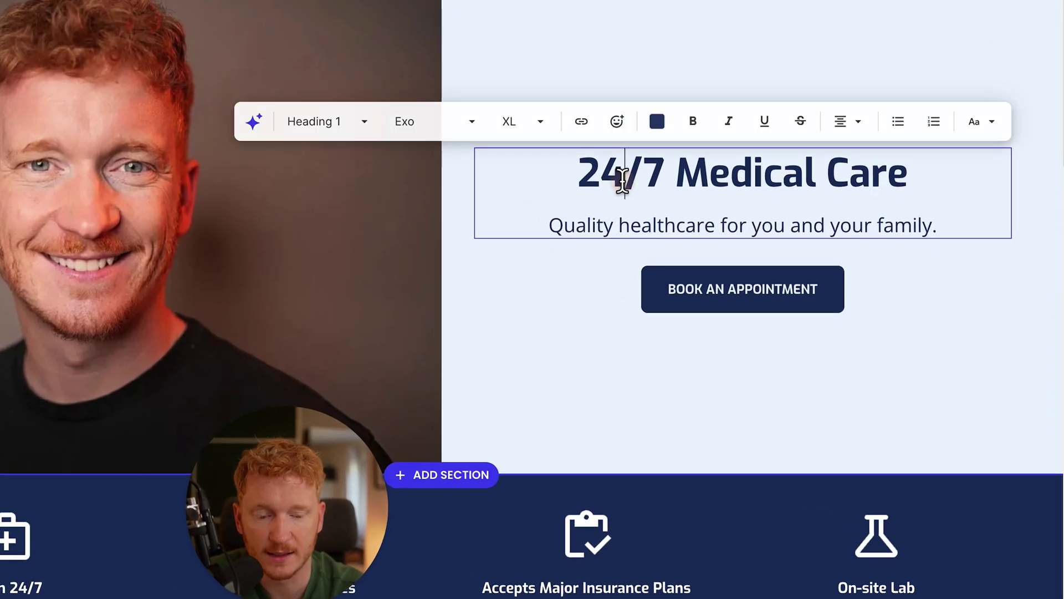
{"action": "left_click_drag", "start_coordinate": [905, 174], "coordinate": [586, 183]}
{"action": "key", "text": "ctrl+a"}
{"action": "type", "text": "Wel"}
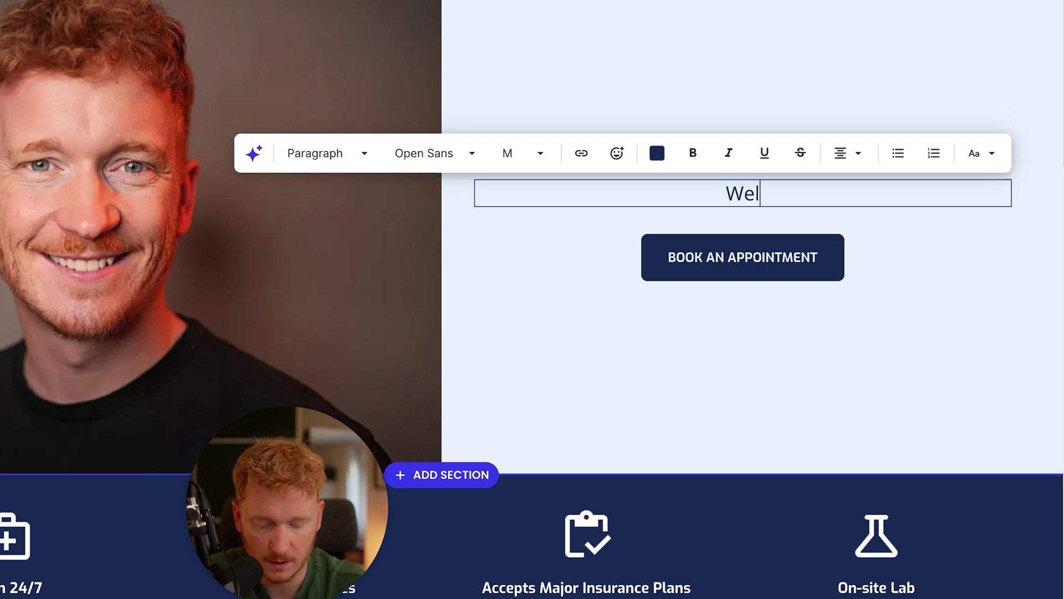
{"action": "type", "text": "come to my"}
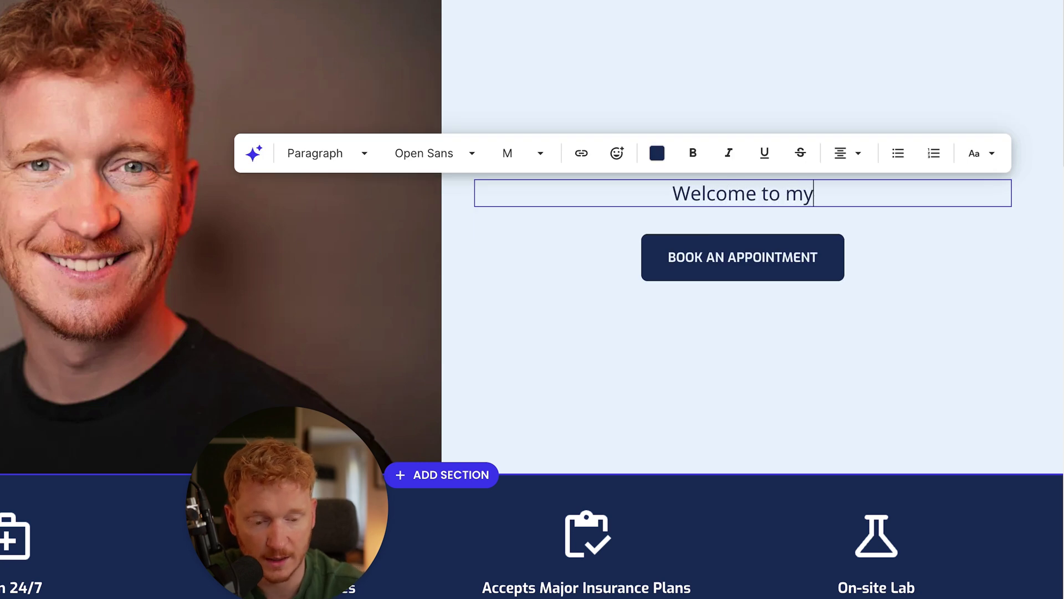
{"action": "type", "text": " health crare site"}
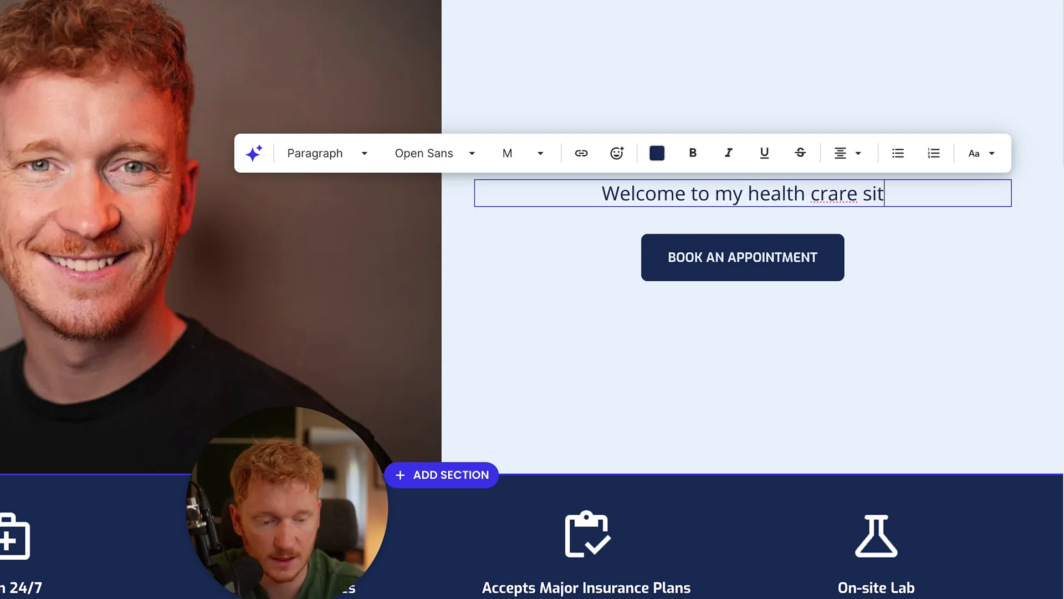
{"action": "left_click", "coordinate": [771, 191]}
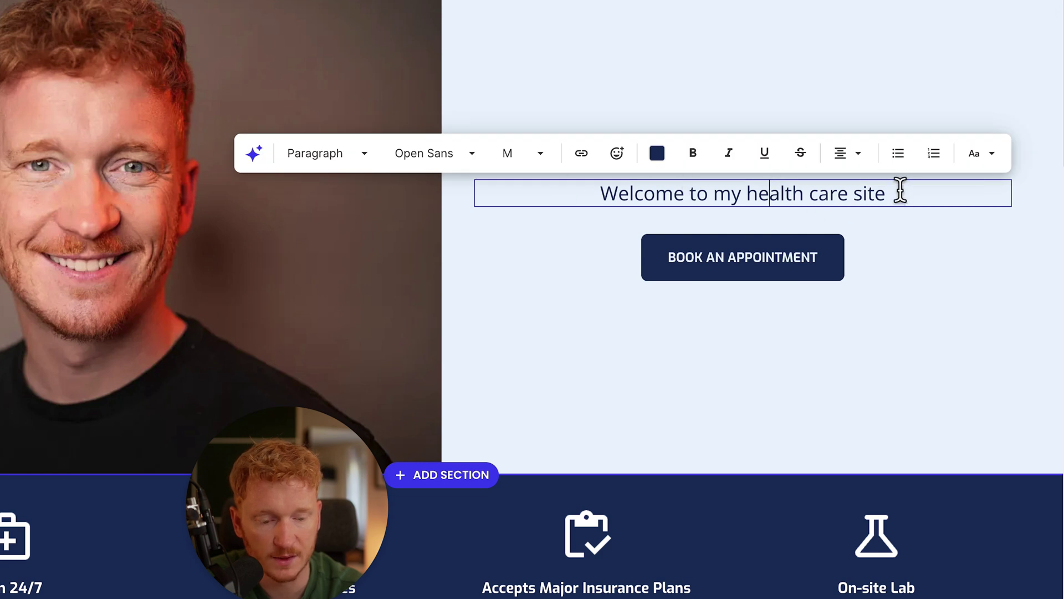
{"action": "left_click_drag", "start_coordinate": [899, 191], "coordinate": [491, 190]}
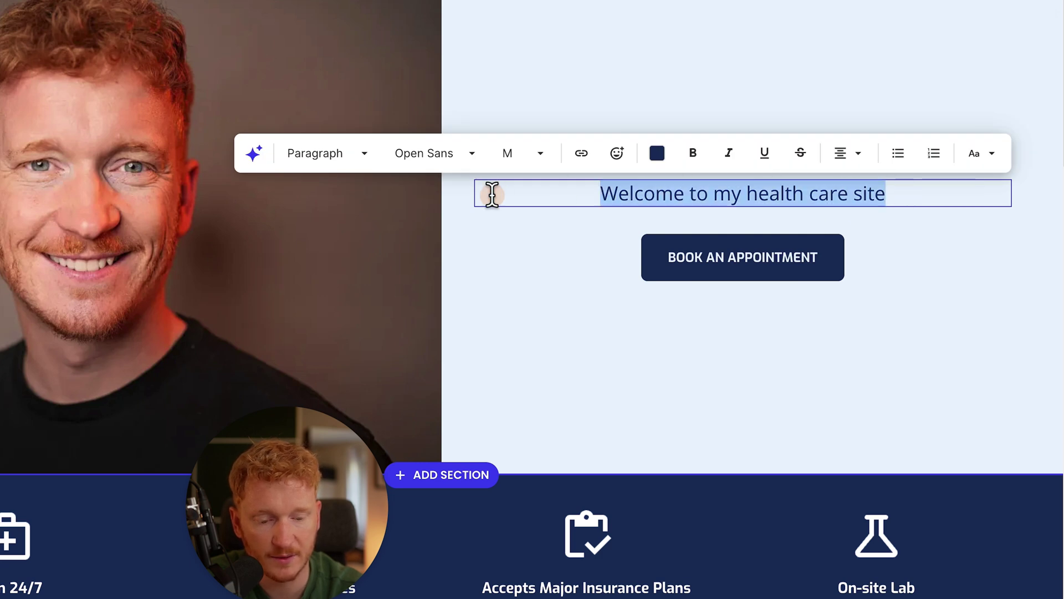
Style the welcome text as Heading 1 in Exo at font size L.
{"action": "left_click", "coordinate": [360, 155]}
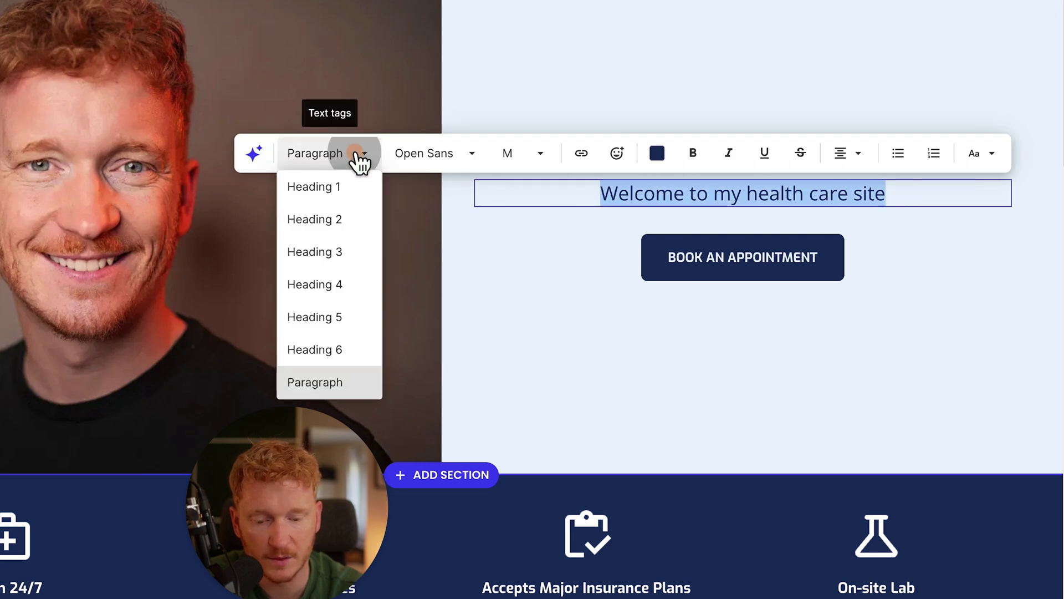
{"action": "left_click", "coordinate": [351, 192]}
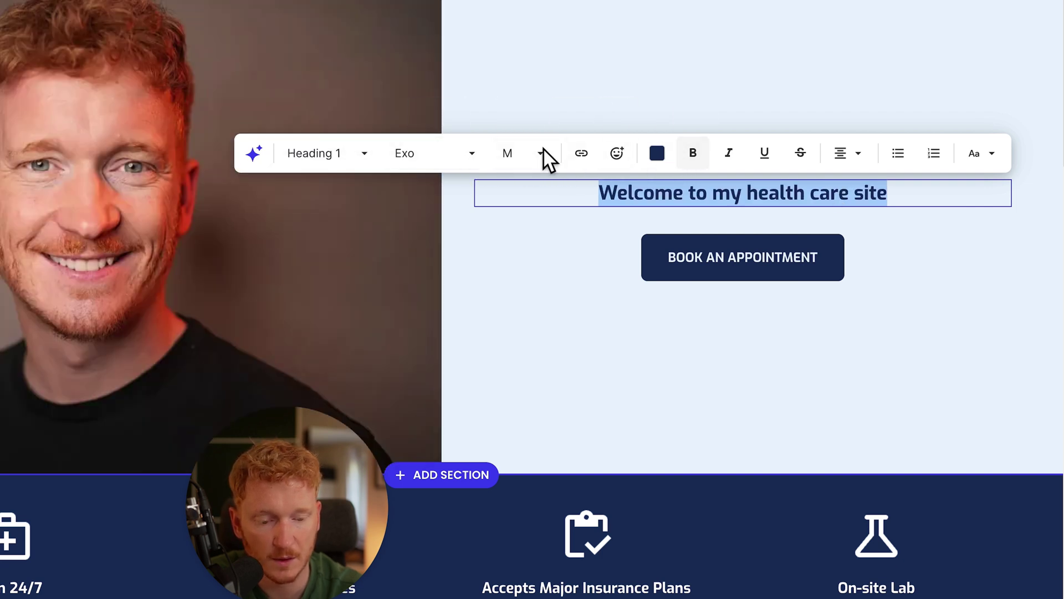
{"action": "left_click", "coordinate": [430, 162]}
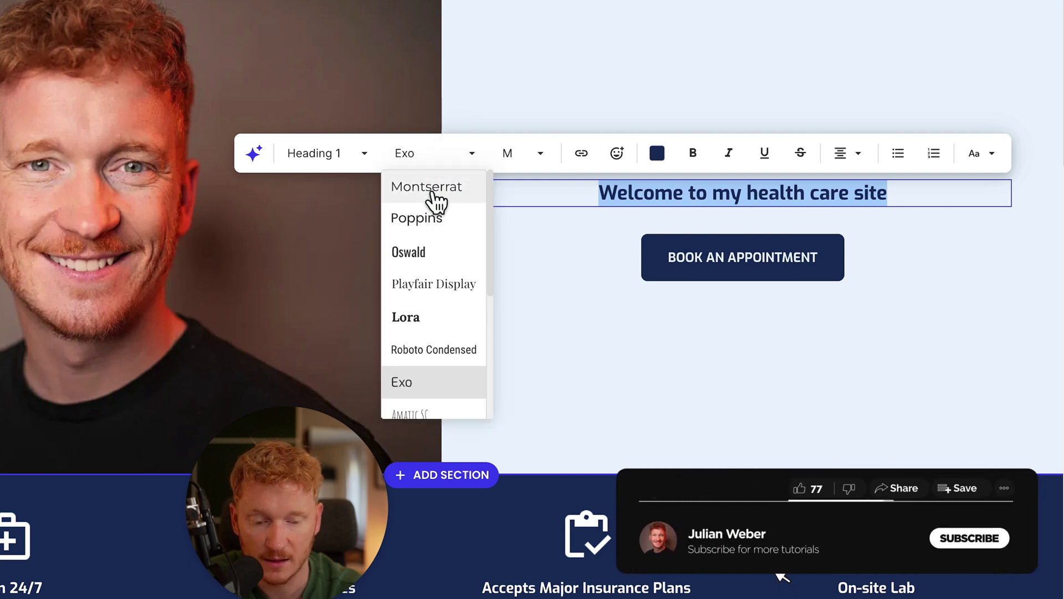
{"action": "left_click", "coordinate": [512, 163]}
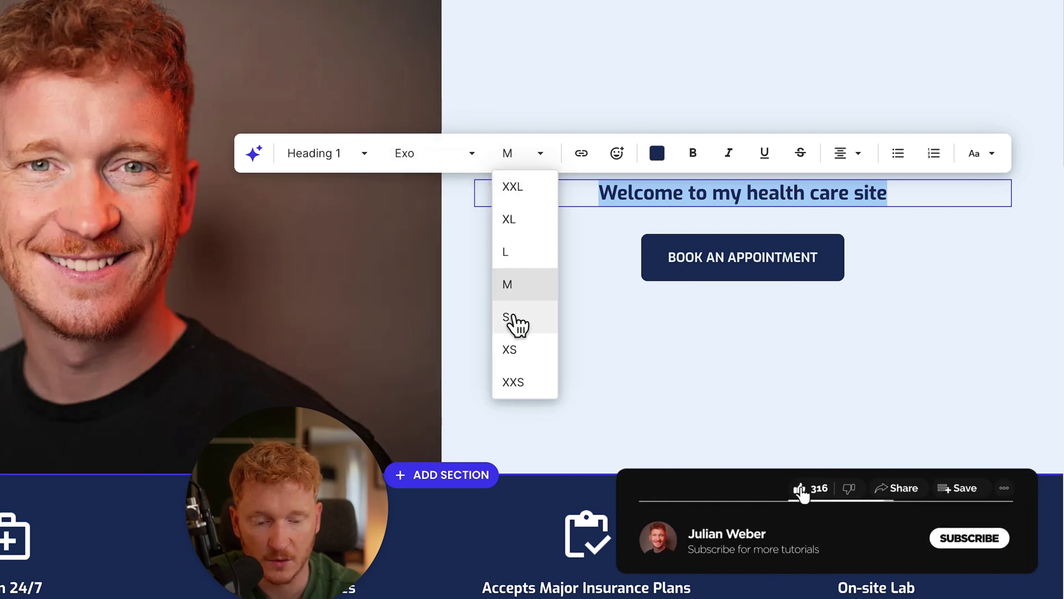
{"action": "left_click", "coordinate": [529, 223]}
{"action": "left_click", "coordinate": [540, 117]}
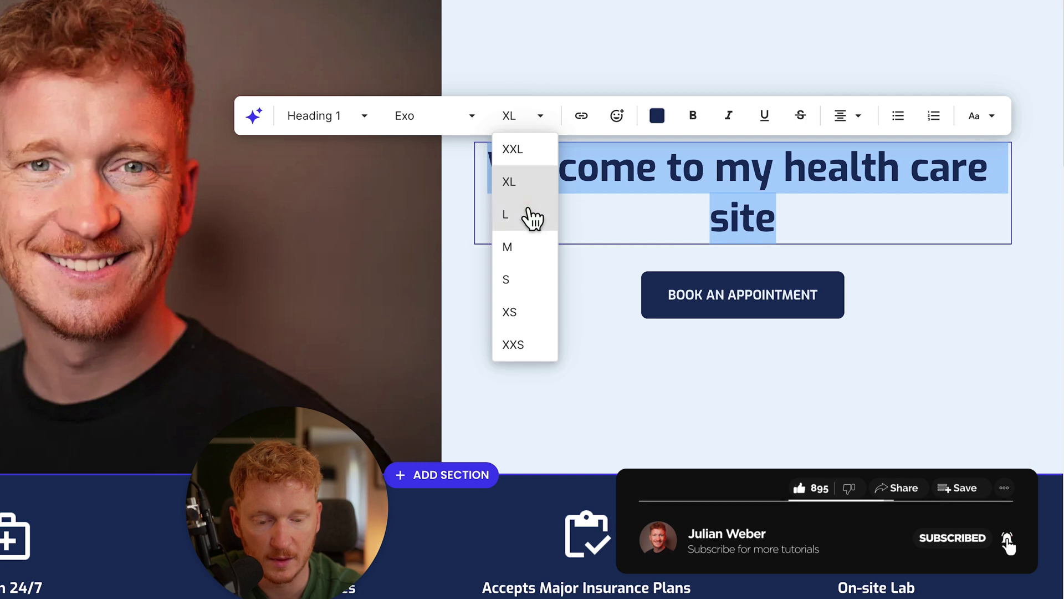
{"action": "left_click", "coordinate": [532, 218]}
{"action": "left_click", "coordinate": [991, 197]}
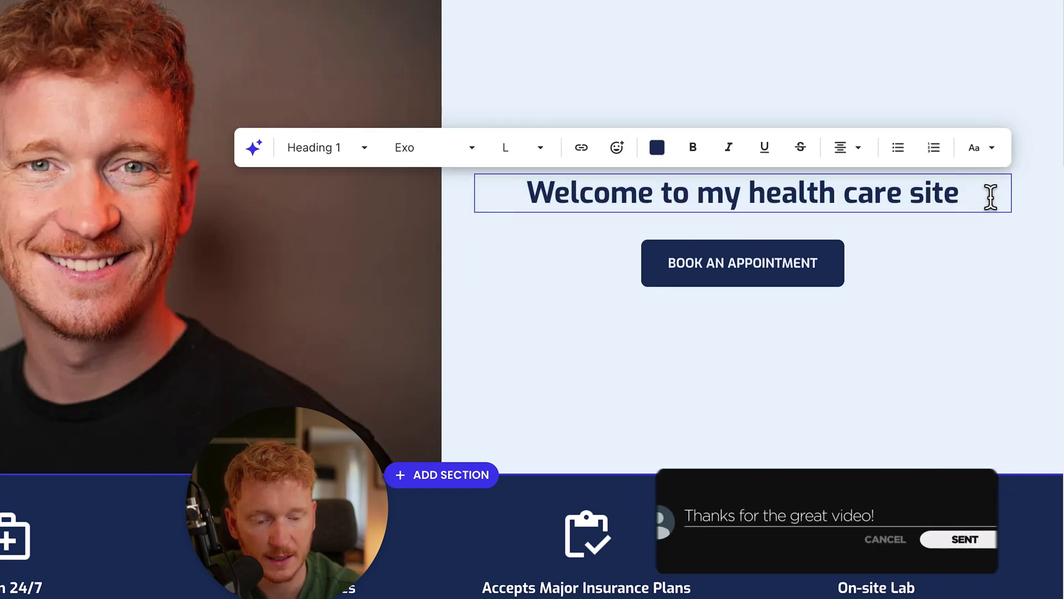
{"action": "key", "text": "Return"}
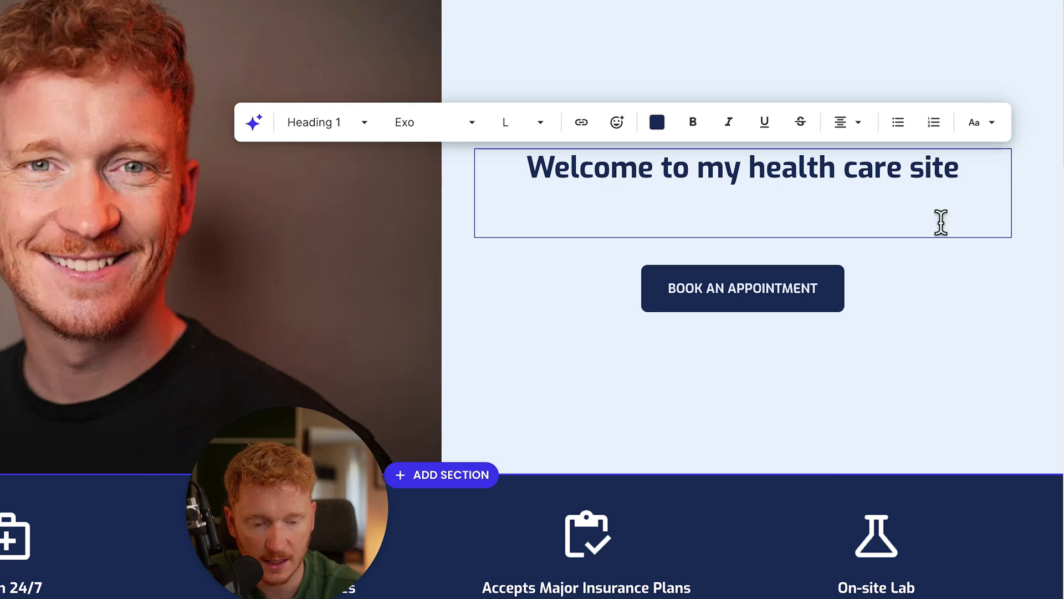
{"action": "left_click", "coordinate": [333, 125]}
{"action": "left_click", "coordinate": [326, 355]}
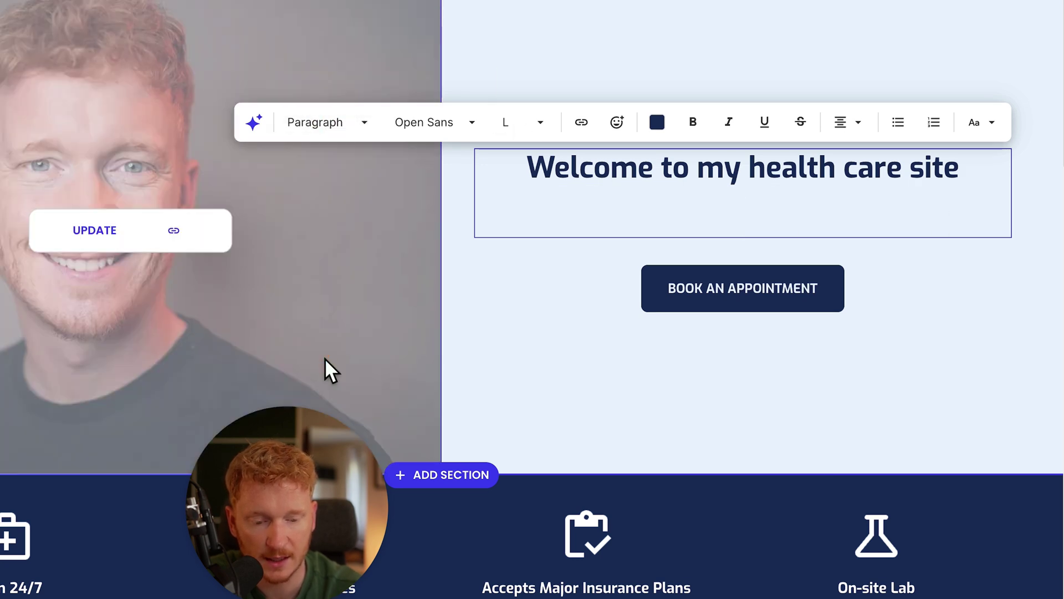
{"action": "left_click", "coordinate": [515, 124]}
{"action": "left_click", "coordinate": [531, 252]}
{"action": "type", "text": "jlnllvsfknvlkndflvn"}
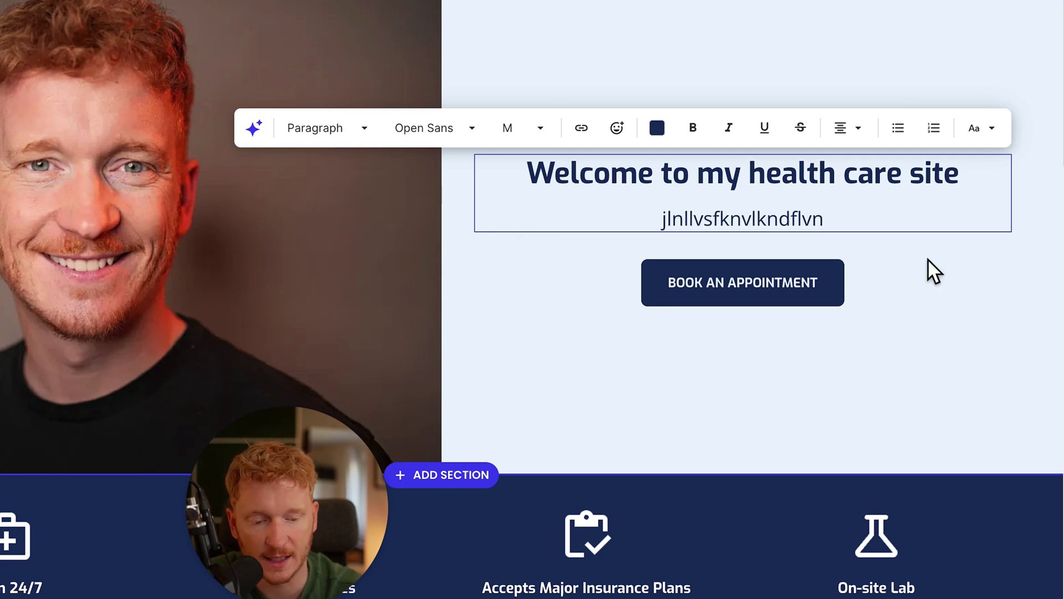
{"action": "left_click", "coordinate": [928, 259]}
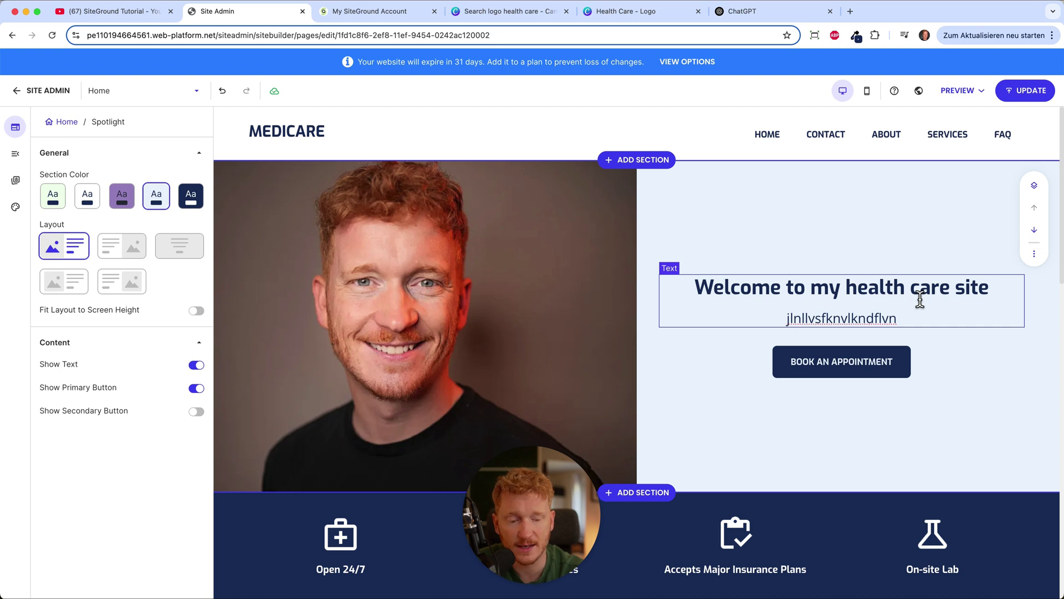
{"action": "left_click", "coordinate": [760, 20]}
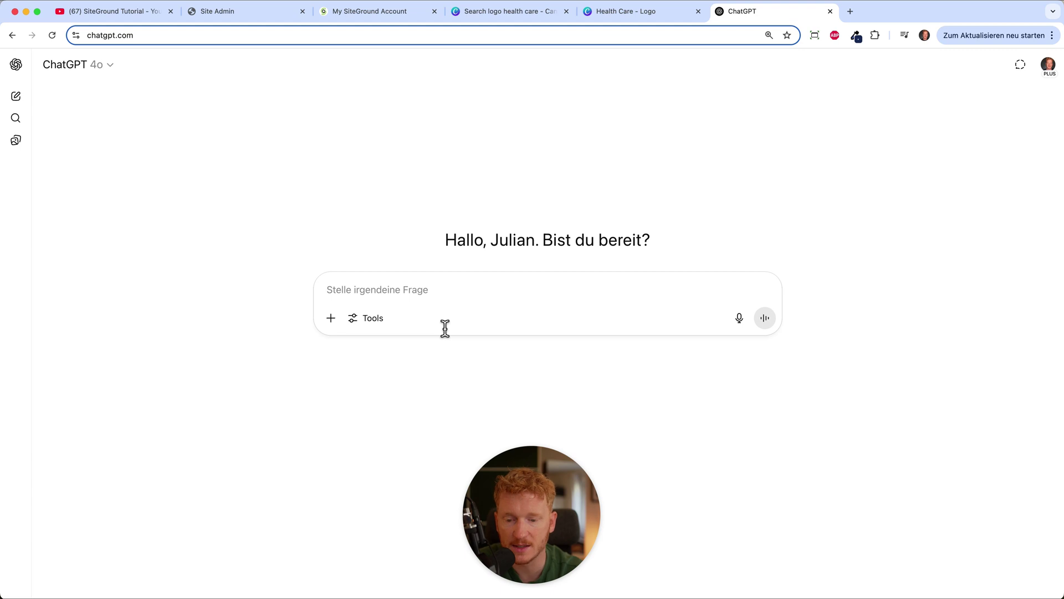
{"action": "left_click", "coordinate": [264, 21]}
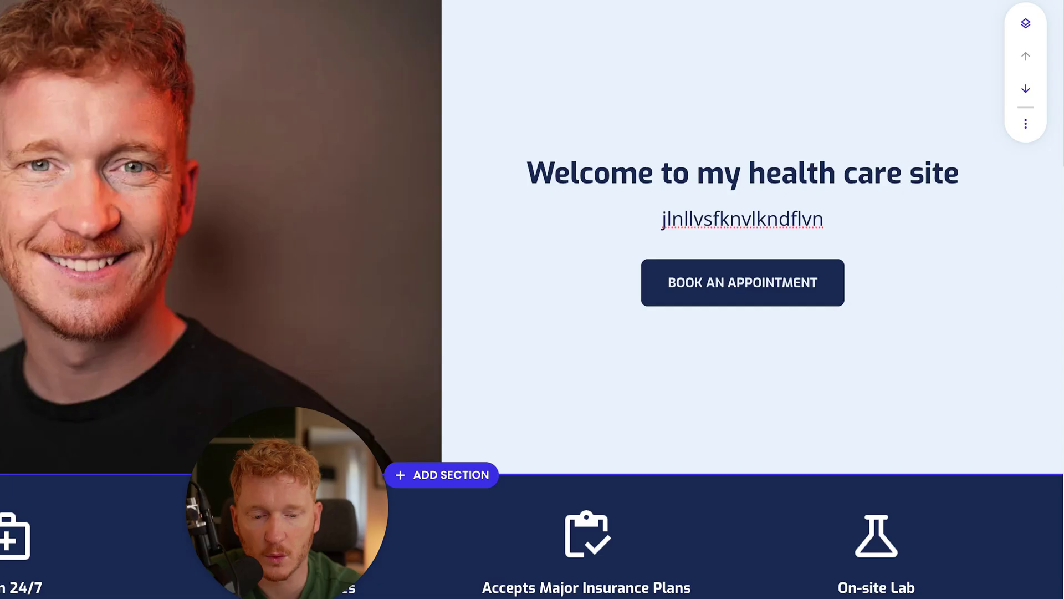
Append 'here is my youtube channel' to the spotlight subtitle and select 'youtube channel'.
{"action": "left_click", "coordinate": [771, 218]}
{"action": "left_click_drag", "start_coordinate": [846, 217], "coordinate": [636, 216]}
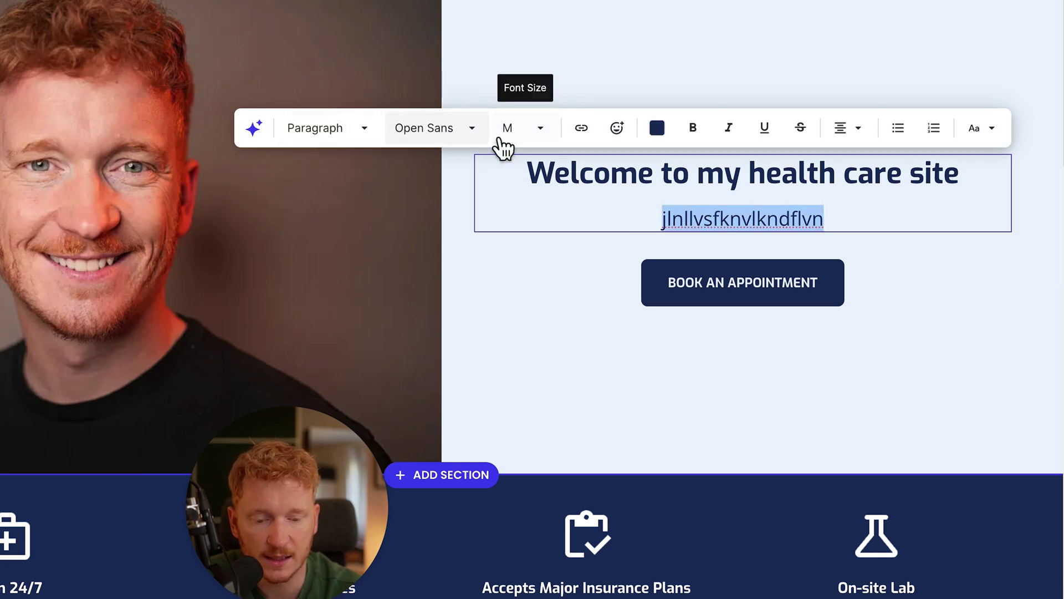
{"action": "left_click", "coordinate": [850, 217]}
{"action": "type", "text": "here is "}
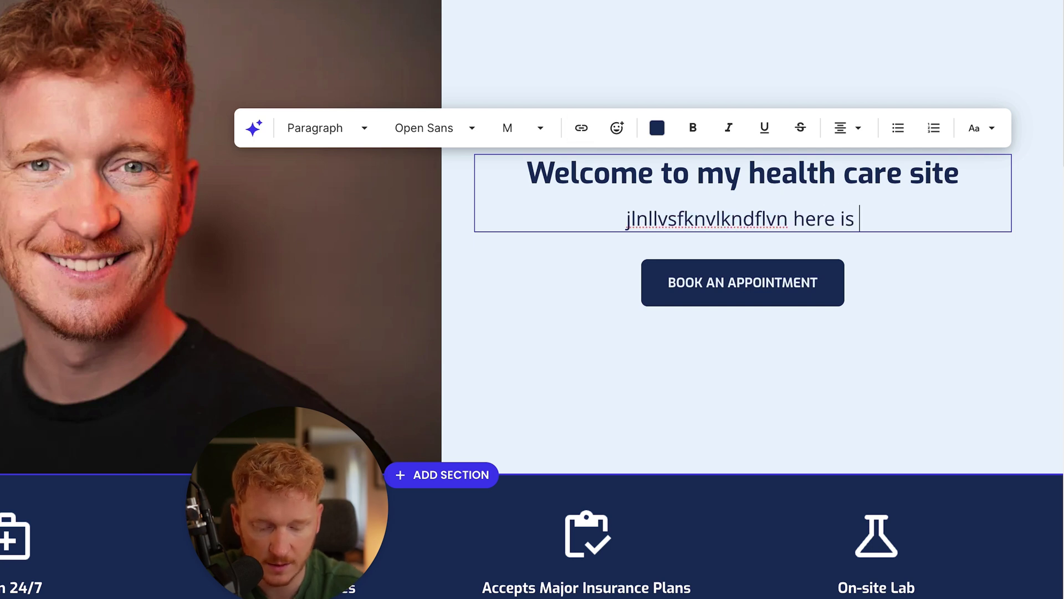
{"action": "type", "text": "my youtube channel"}
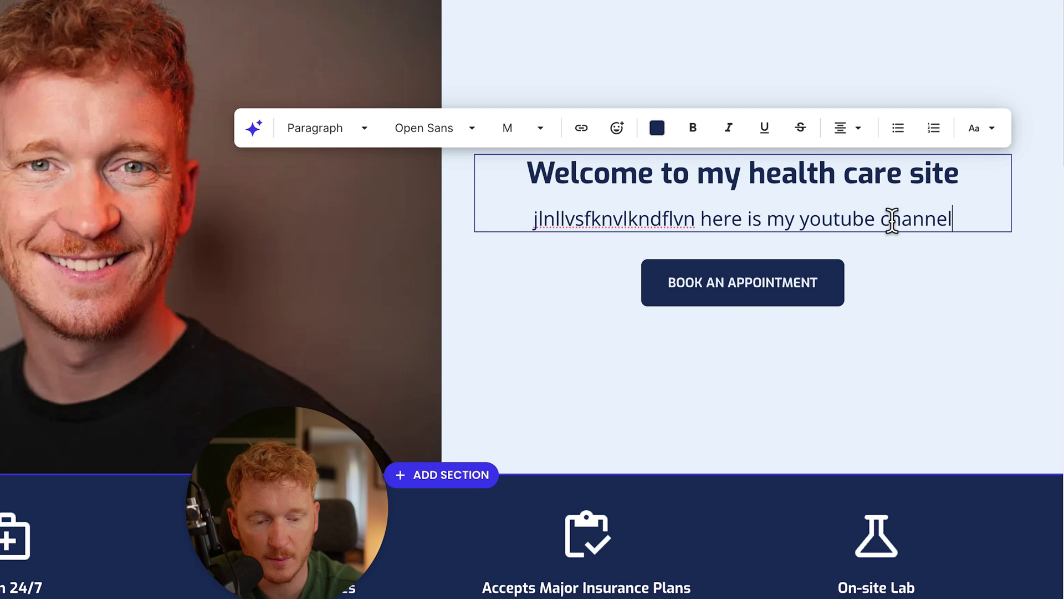
{"action": "left_click_drag", "start_coordinate": [992, 220], "coordinate": [802, 225]}
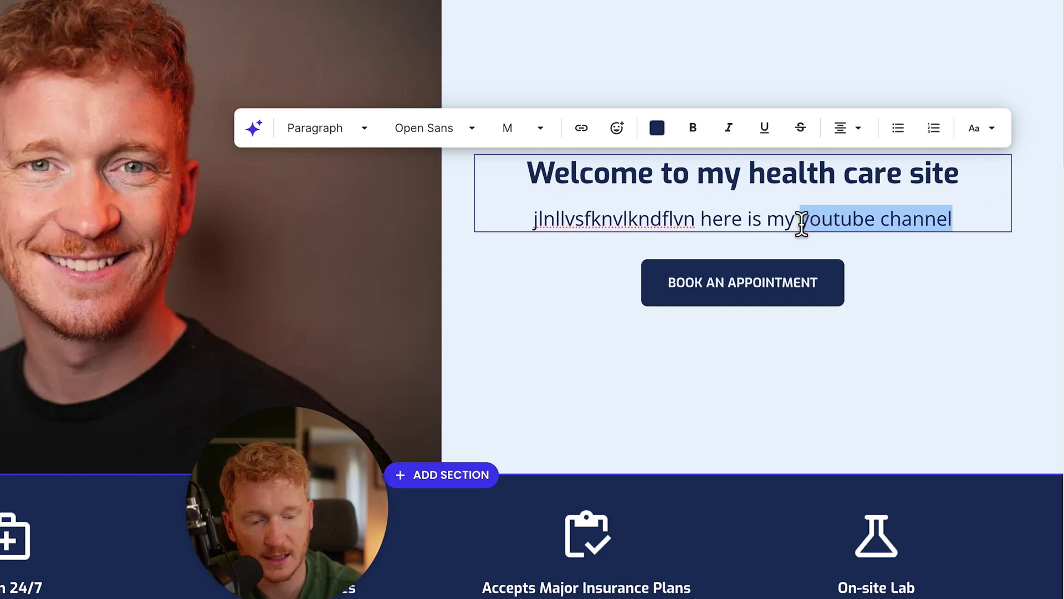
Link 'youtube channel' to the copied YouTube video URL as a Custom URL link.
{"action": "left_click", "coordinate": [580, 131]}
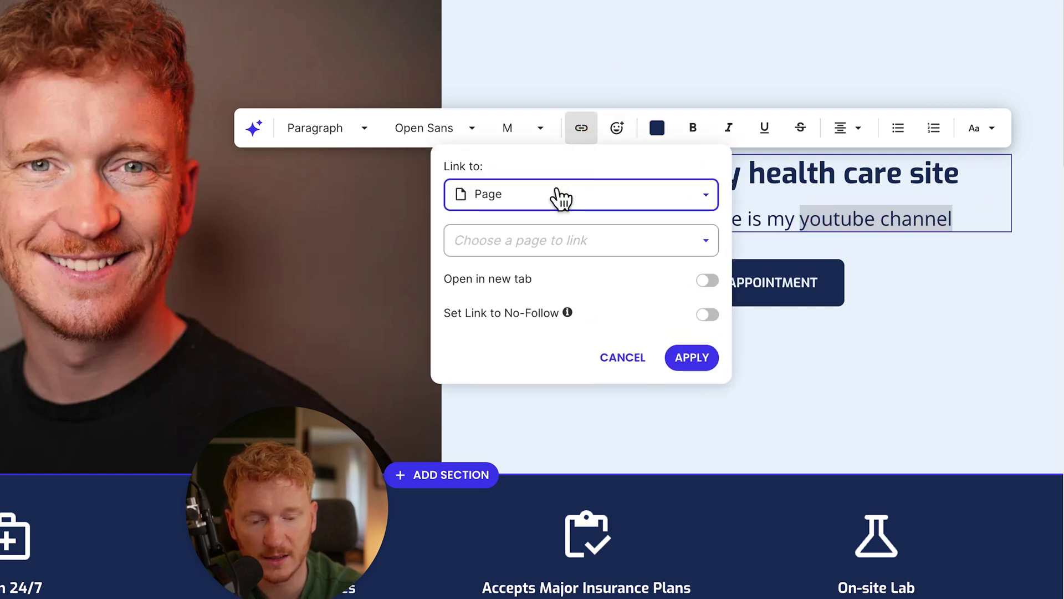
{"action": "left_click", "coordinate": [538, 202]}
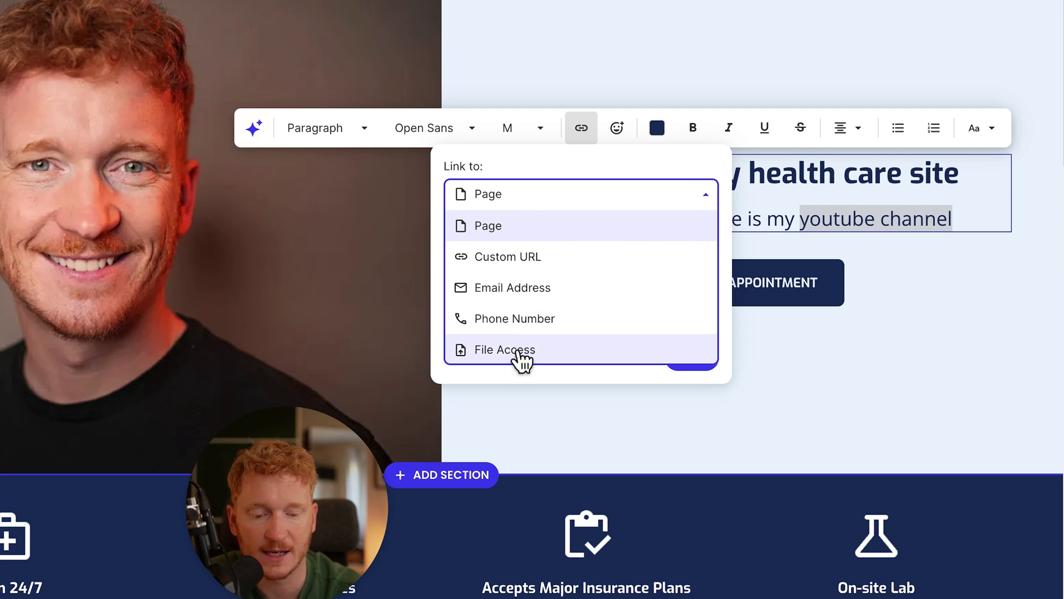
{"action": "left_click", "coordinate": [589, 167]}
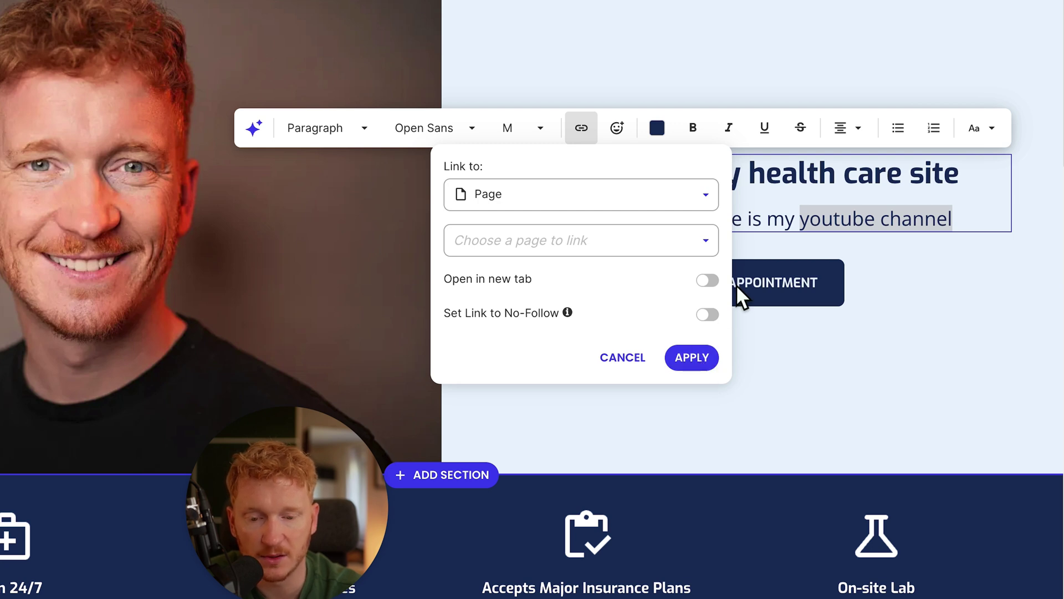
{"action": "left_click", "coordinate": [131, 13]}
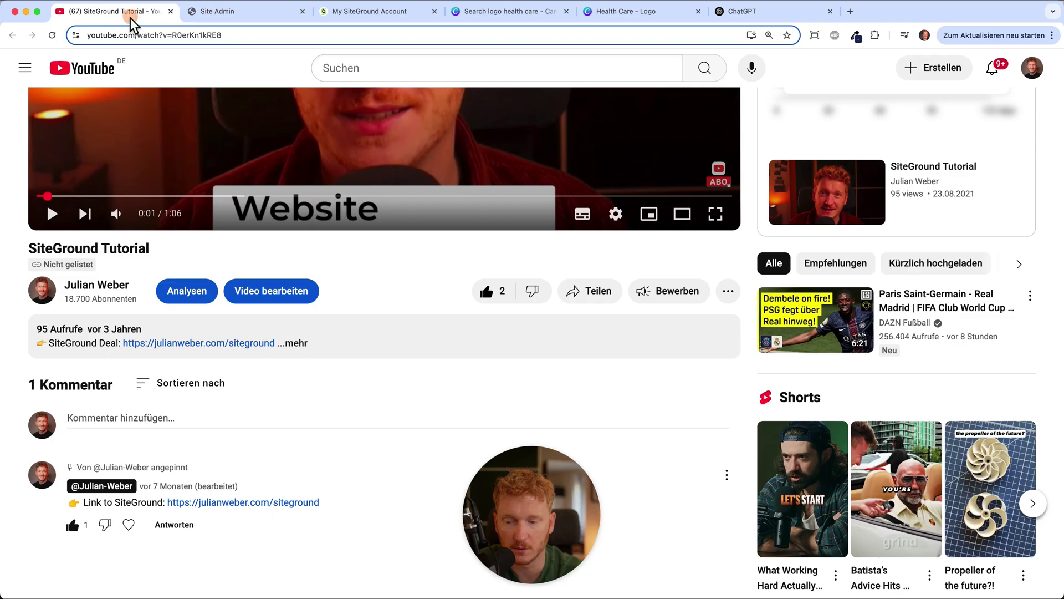
{"action": "left_click", "coordinate": [151, 35]}
{"action": "key", "text": "ctrl+c"}
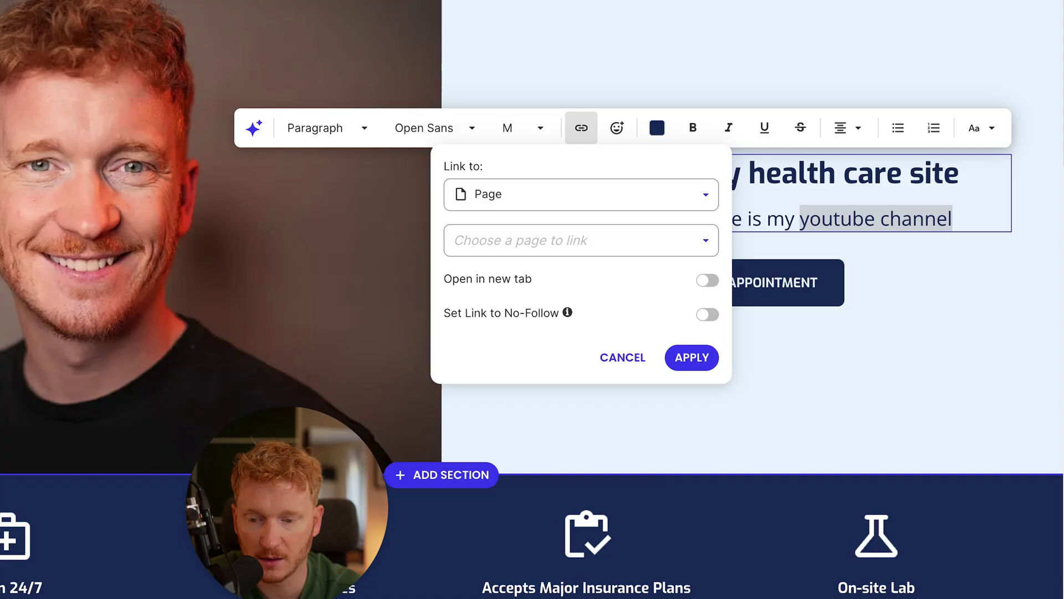
{"action": "left_click", "coordinate": [585, 197]}
{"action": "left_click", "coordinate": [535, 257]}
{"action": "left_click", "coordinate": [544, 239]}
{"action": "key", "text": "ctrl+v"}
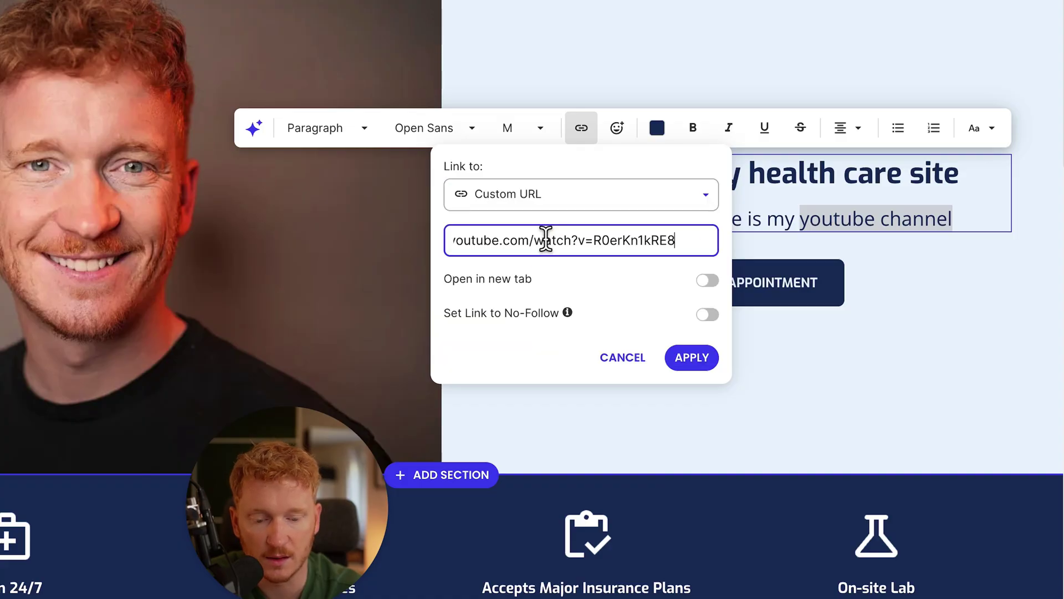
{"action": "left_click", "coordinate": [705, 360]}
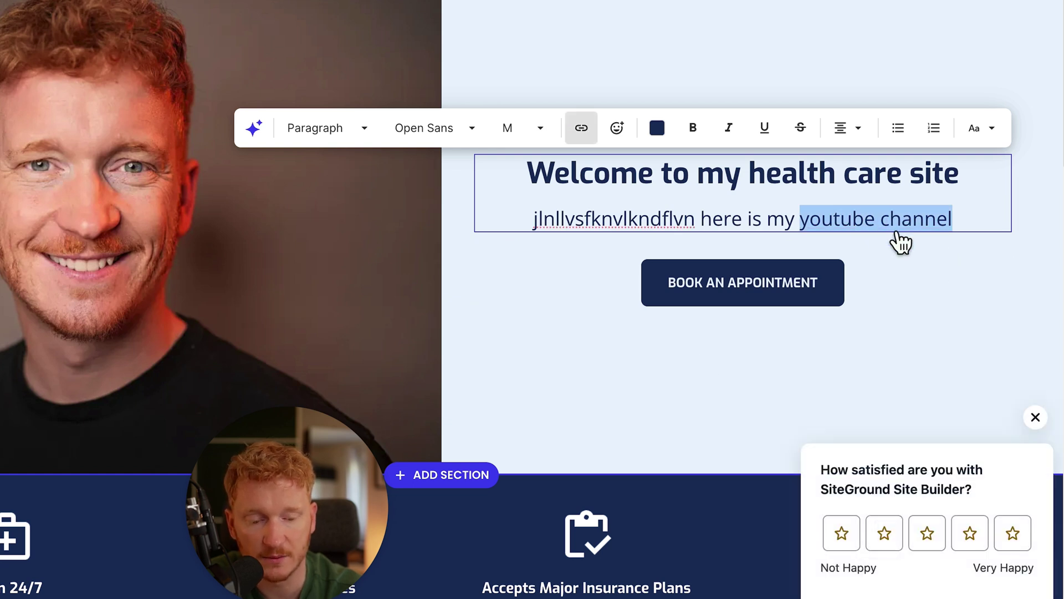
{"action": "left_click", "coordinate": [966, 273]}
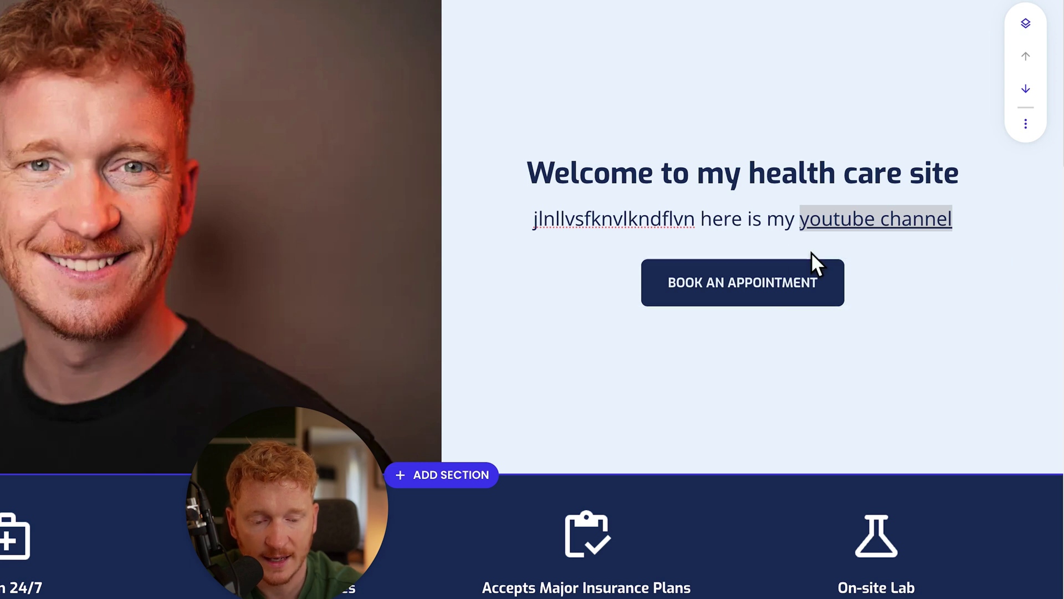
Link the BOOK AN APPOINTMENT button to the site's Contact page.
{"action": "left_click", "coordinate": [769, 280]}
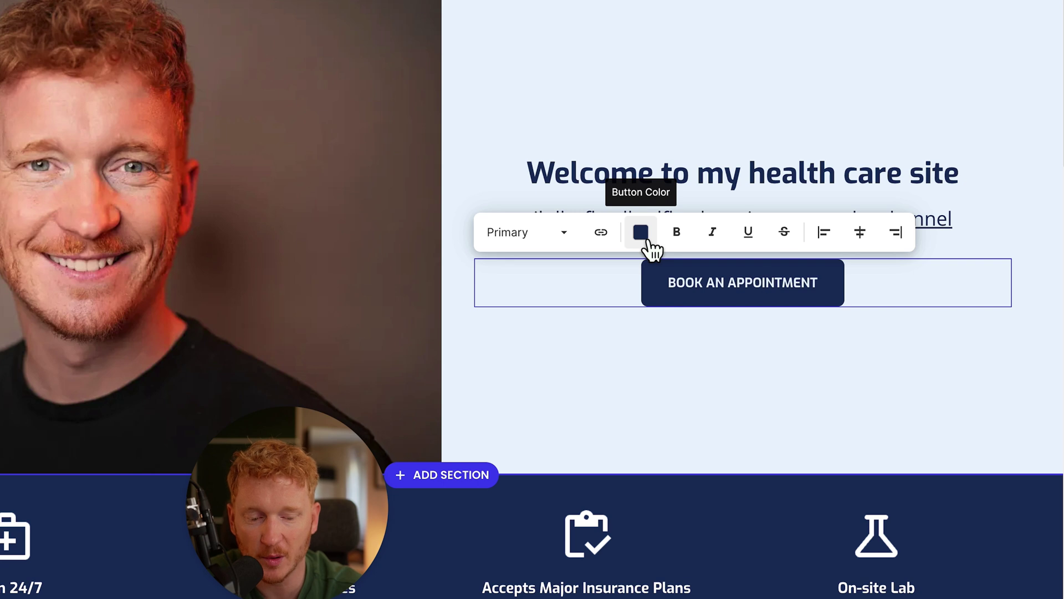
{"action": "left_click", "coordinate": [601, 236]}
{"action": "left_click", "coordinate": [564, 326]}
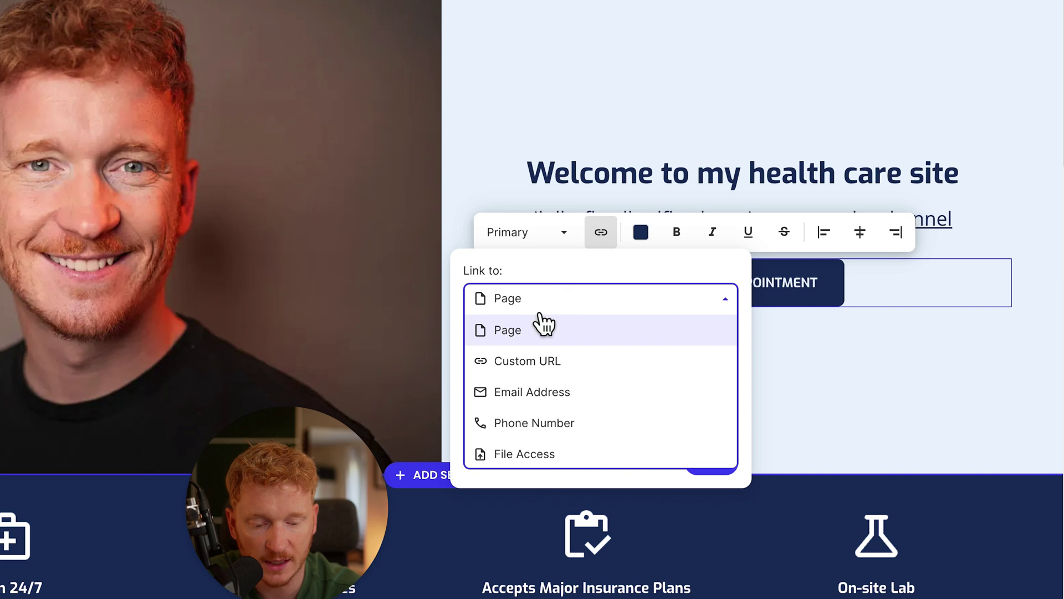
{"action": "left_click", "coordinate": [533, 333]}
{"action": "left_click", "coordinate": [537, 345]}
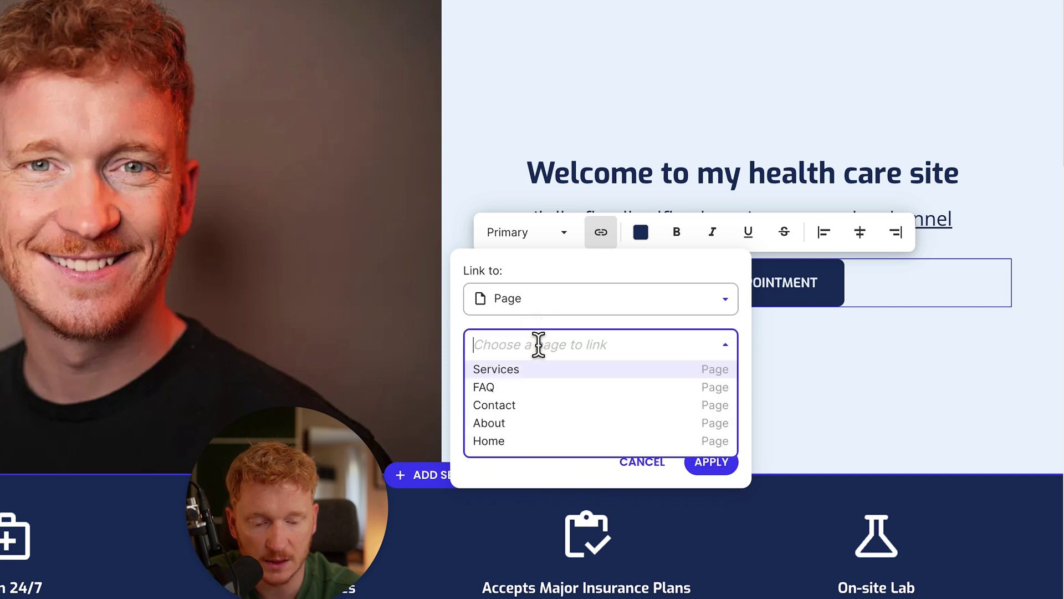
{"action": "left_click", "coordinate": [518, 409]}
{"action": "left_click", "coordinate": [712, 462]}
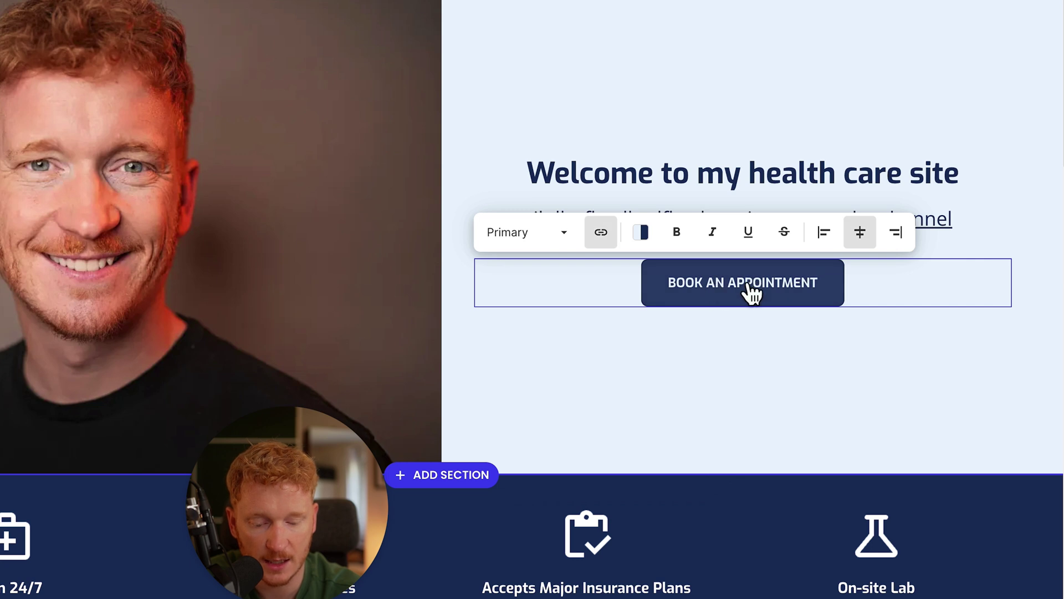
Relabel the button 'Contact us' and confirm it still links to Contact.
{"action": "key", "text": "ctrl+a"}
{"action": "type", "text": "Contact us"}
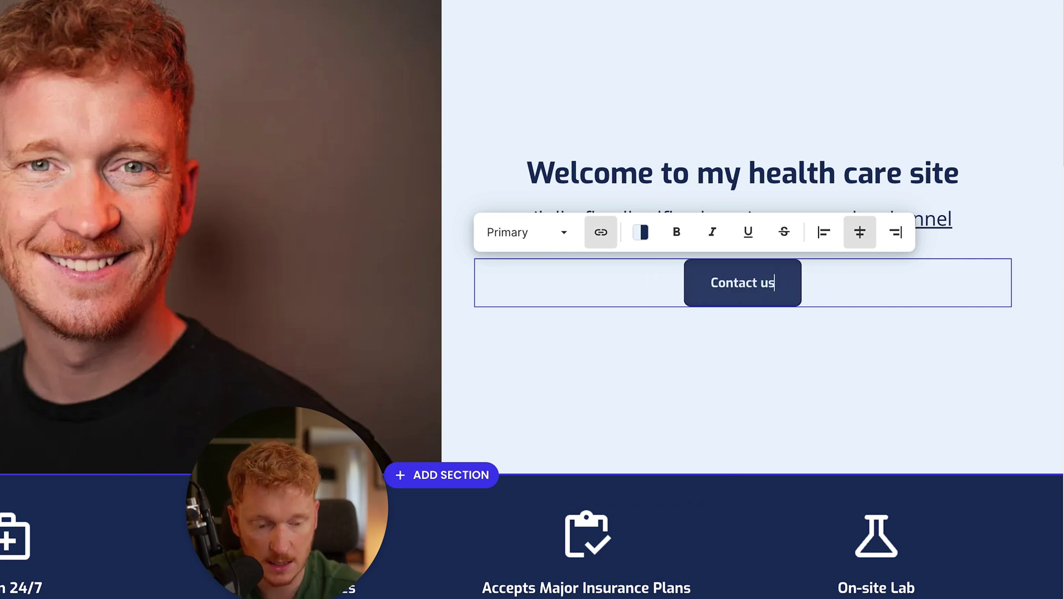
{"action": "left_click", "coordinate": [1034, 124]}
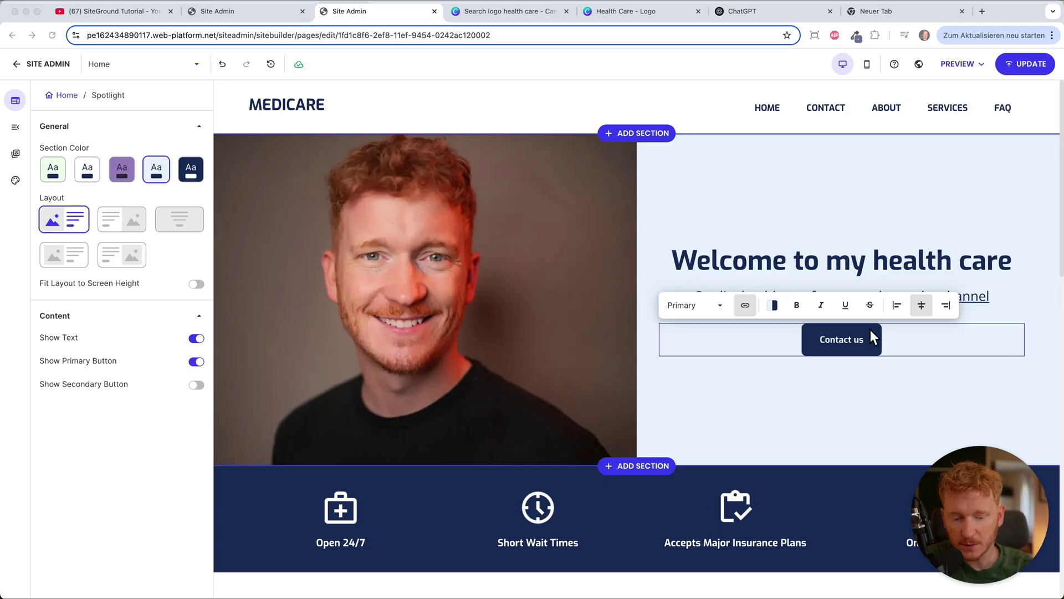
{"action": "left_click", "coordinate": [744, 305]}
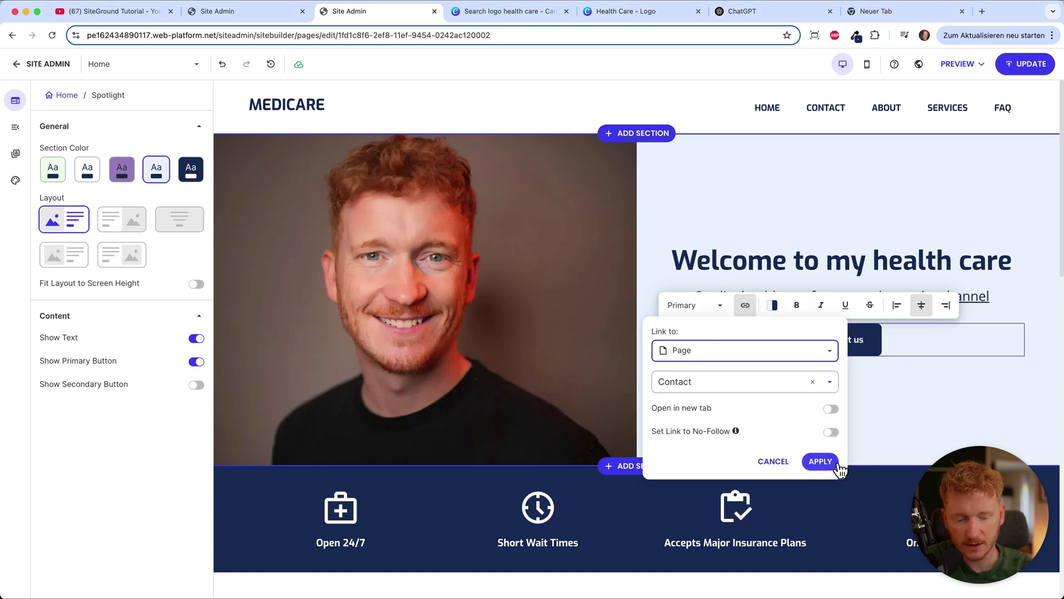
{"action": "left_click", "coordinate": [838, 464]}
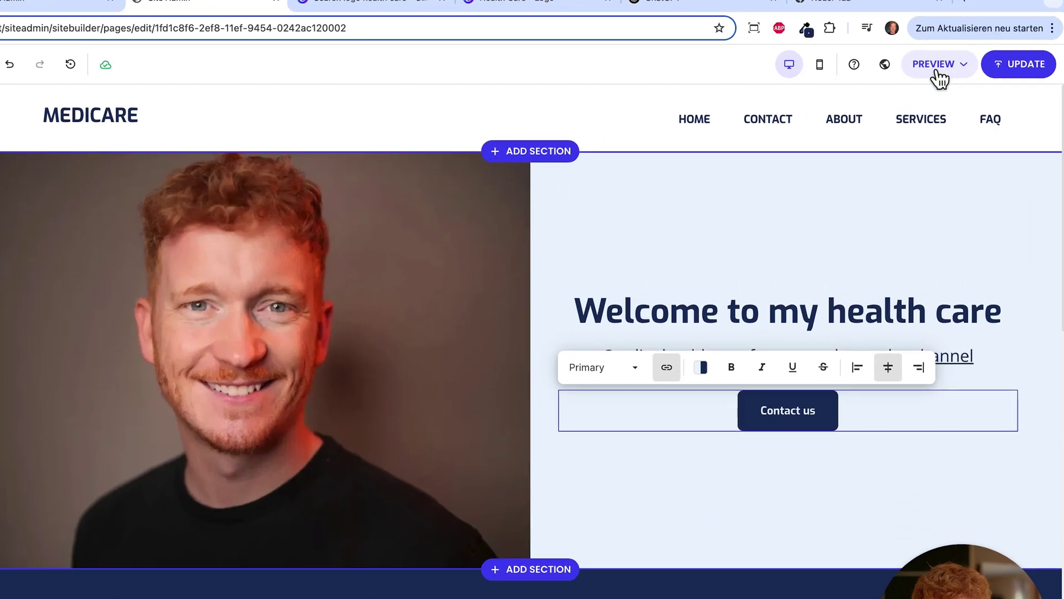
Preview the site in a new tab, test that Contact us opens Contact, then go back.
{"action": "left_click", "coordinate": [936, 71]}
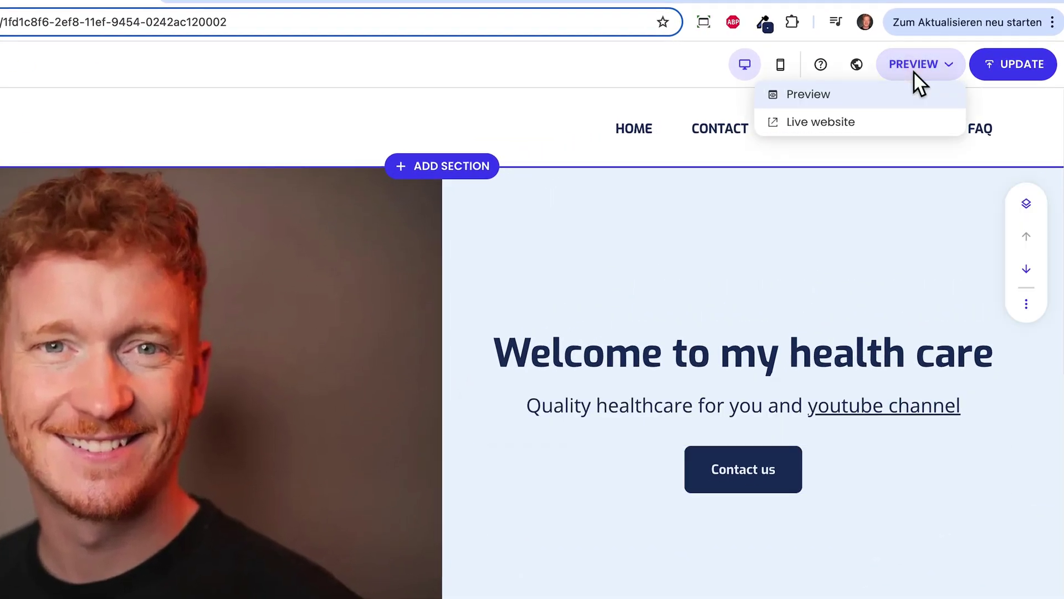
{"action": "left_click", "coordinate": [826, 109]}
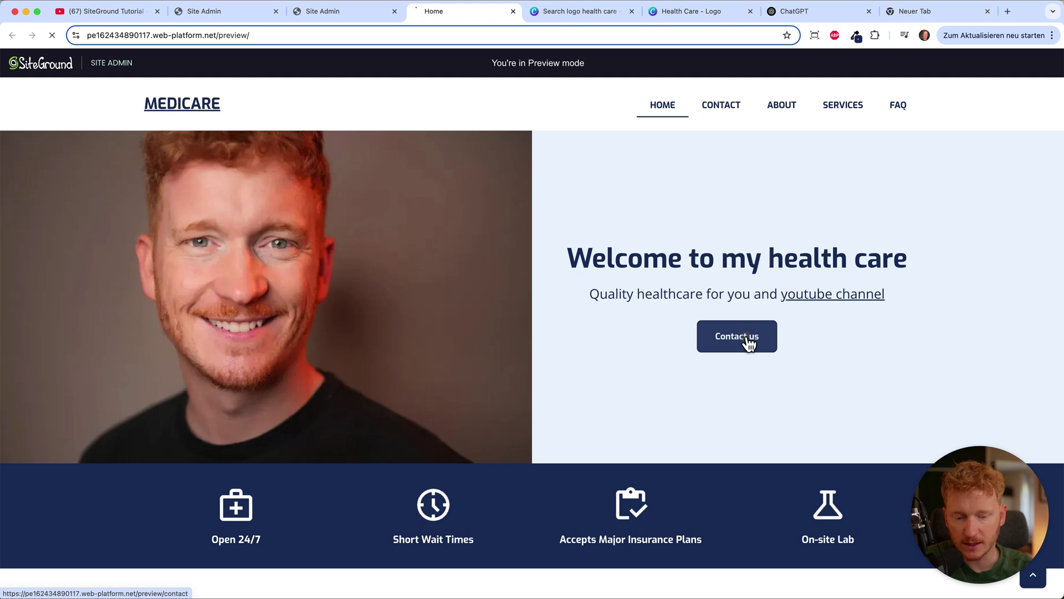
{"action": "left_click", "coordinate": [730, 331]}
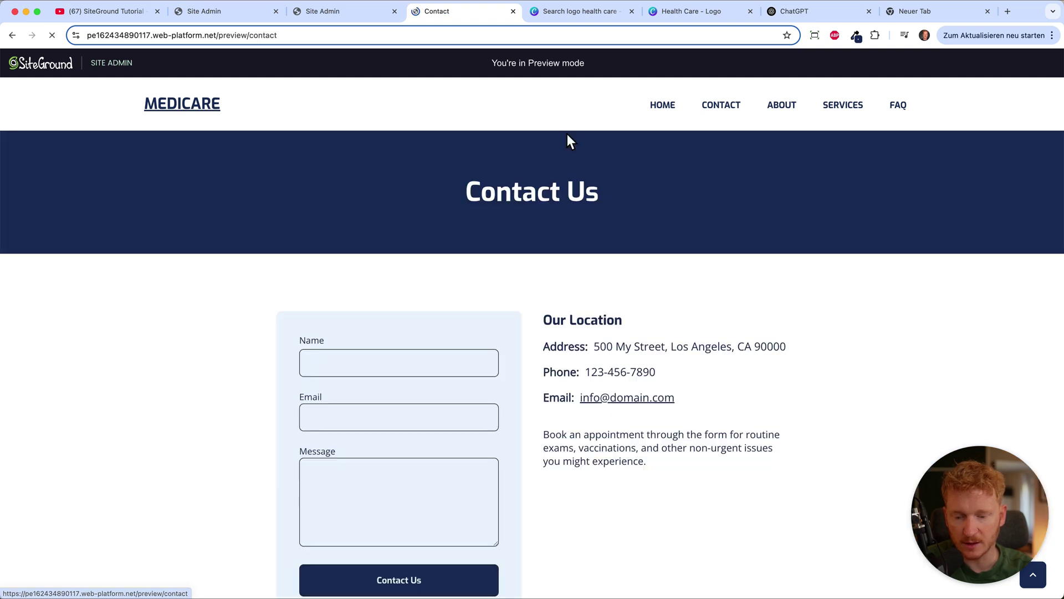
{"action": "scroll", "coordinate": [509, 286], "scroll_direction": "down", "scroll_amount": 3}
{"action": "scroll", "coordinate": [509, 288], "scroll_direction": "up", "scroll_amount": 5}
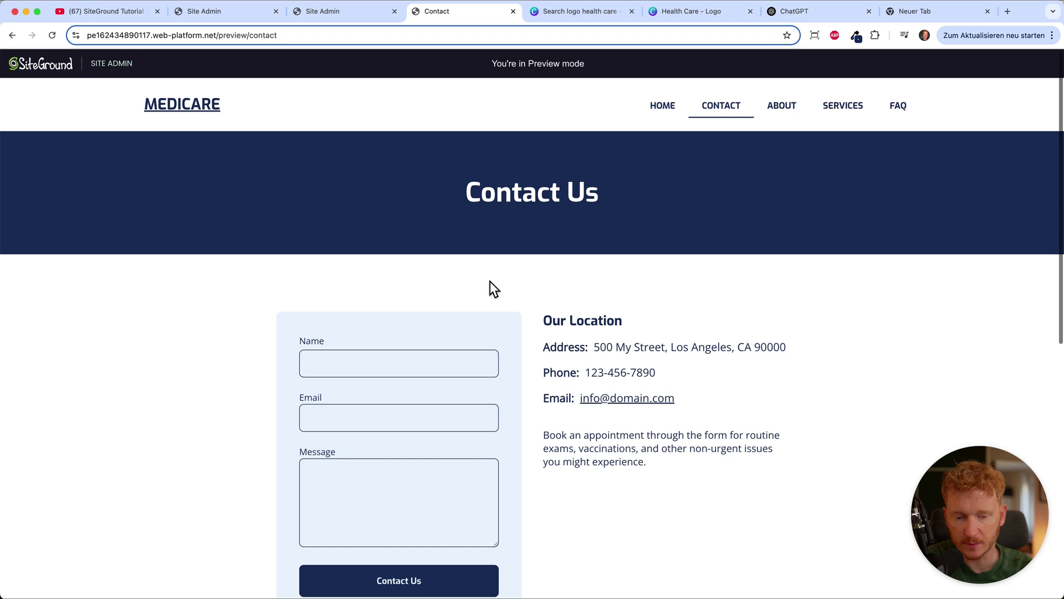
{"action": "key", "text": "super+bracketleft"}
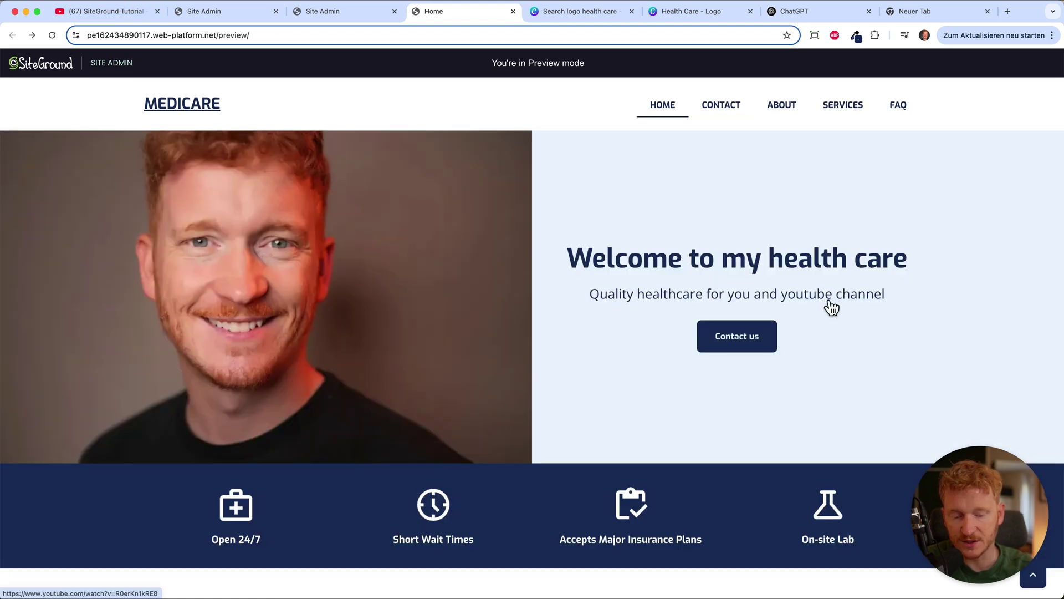
{"action": "left_click", "coordinate": [335, 12]}
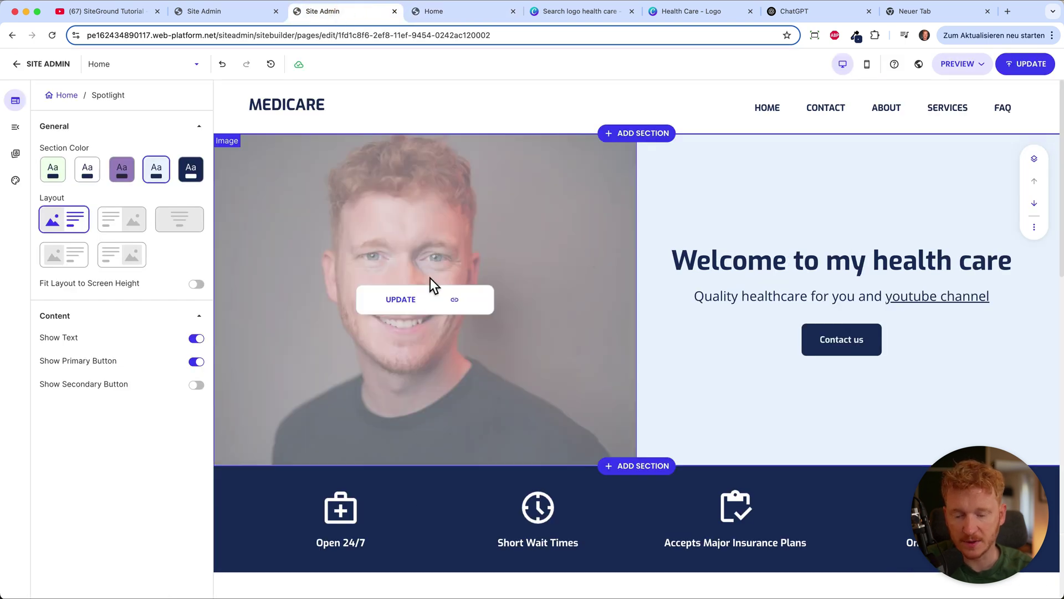
{"action": "left_click_drag", "start_coordinate": [804, 259], "coordinate": [745, 259]}
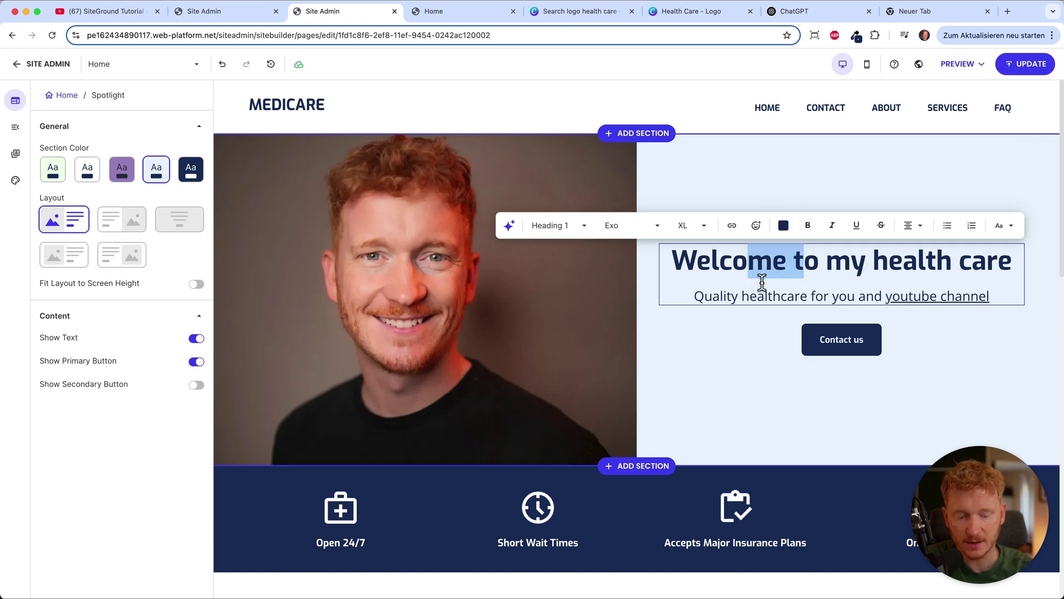
{"action": "left_click", "coordinate": [784, 289]}
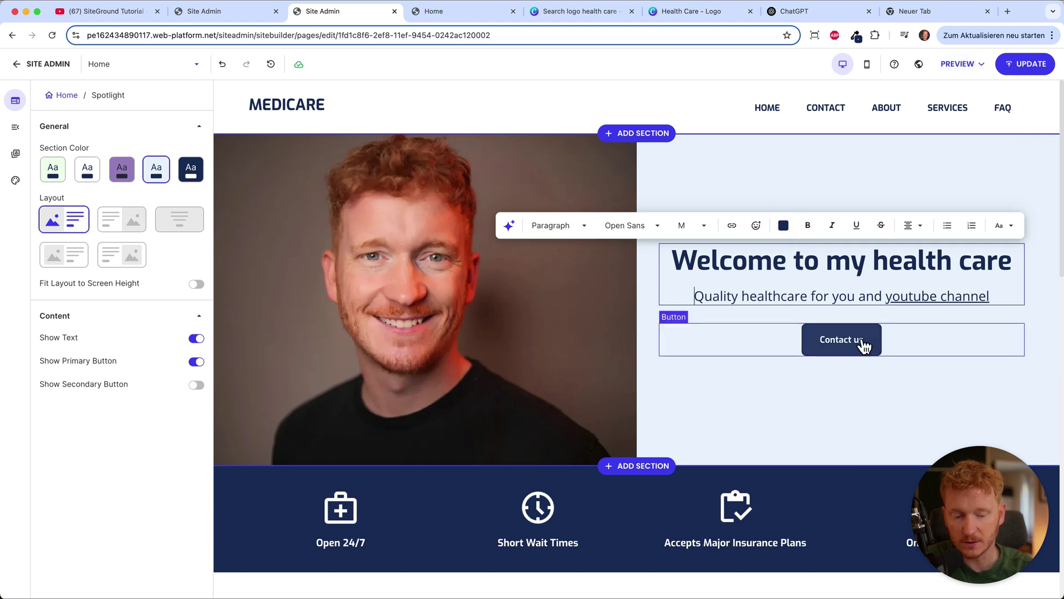
{"action": "left_click", "coordinate": [821, 258]}
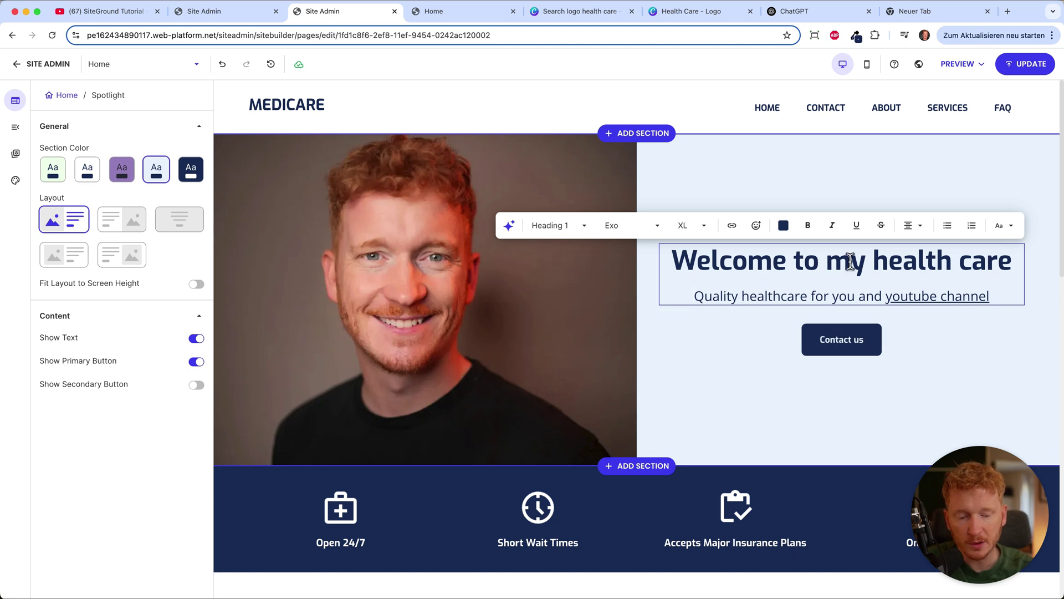
{"action": "left_click_drag", "start_coordinate": [850, 261], "coordinate": [749, 260]}
{"action": "left_click", "coordinate": [783, 225]}
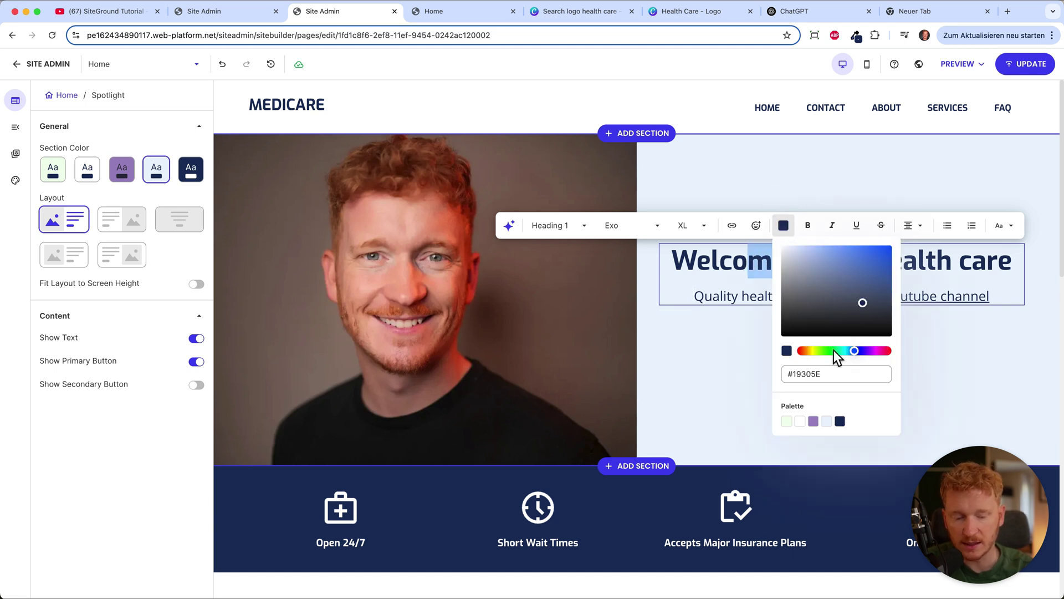
{"action": "left_click", "coordinate": [887, 189]}
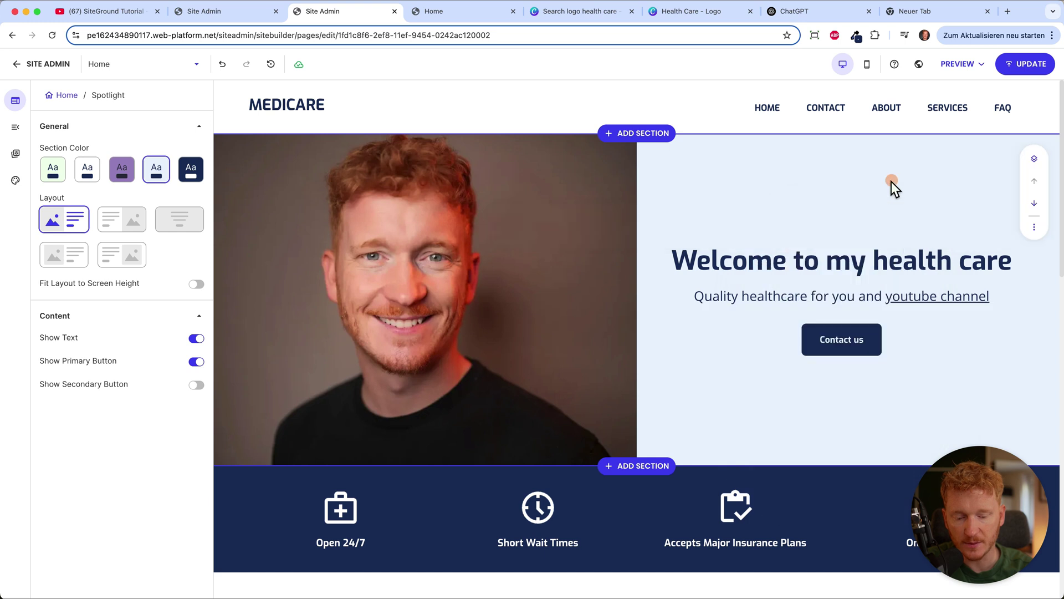
{"action": "scroll", "coordinate": [808, 334], "scroll_direction": "down", "scroll_amount": 5}
{"action": "scroll", "coordinate": [681, 241], "scroll_direction": "up", "scroll_amount": 2}
{"action": "scroll", "coordinate": [660, 230], "scroll_direction": "up", "scroll_amount": 3}
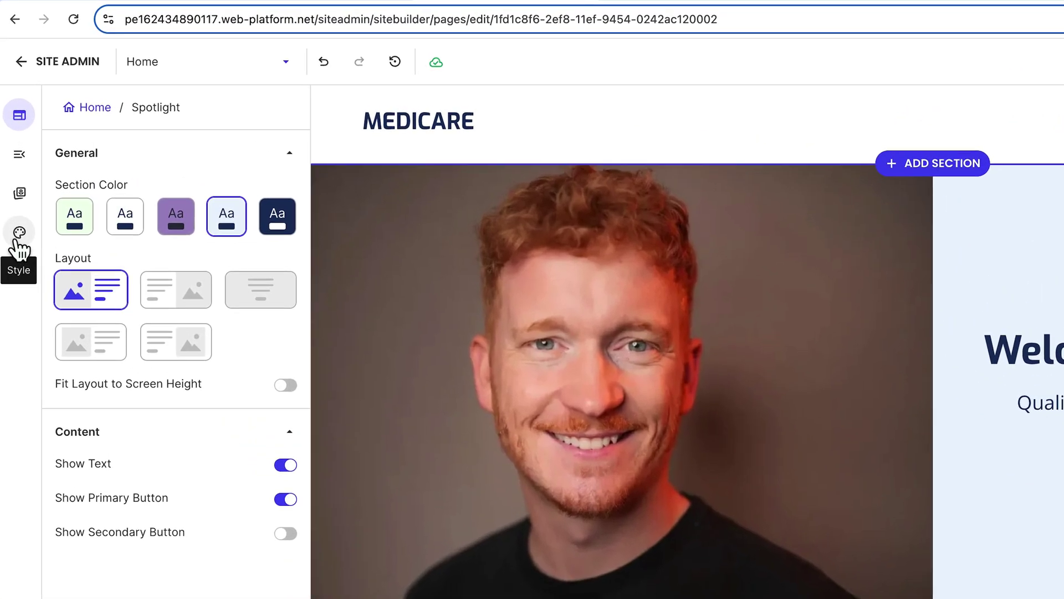
Try several colour palettes, then apply the cream, light-blue, pink and blue palette.
{"action": "left_click", "coordinate": [18, 240]}
{"action": "left_click", "coordinate": [105, 221]}
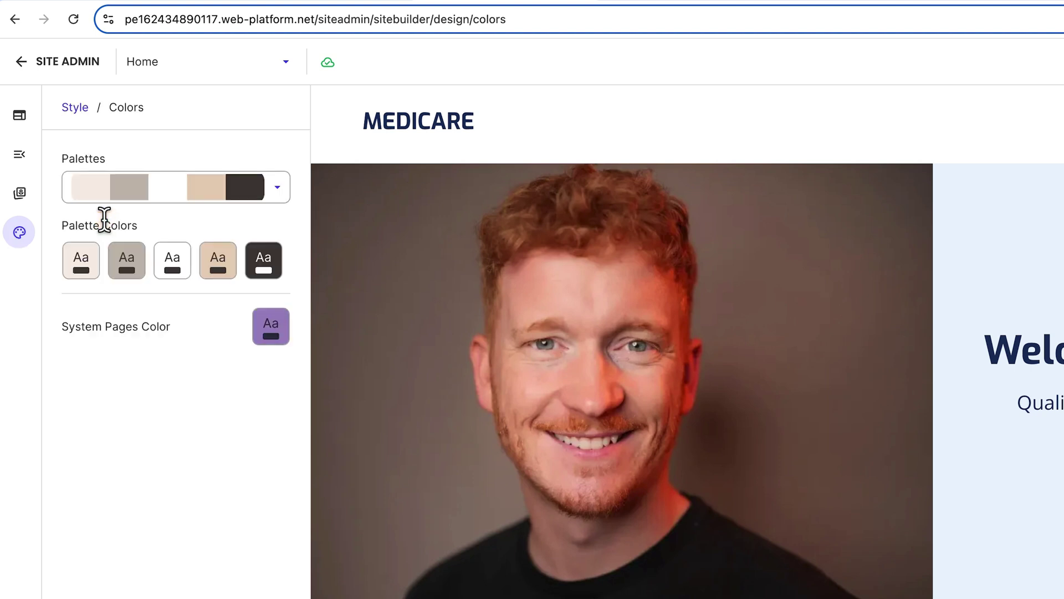
{"action": "left_click", "coordinate": [277, 187]}
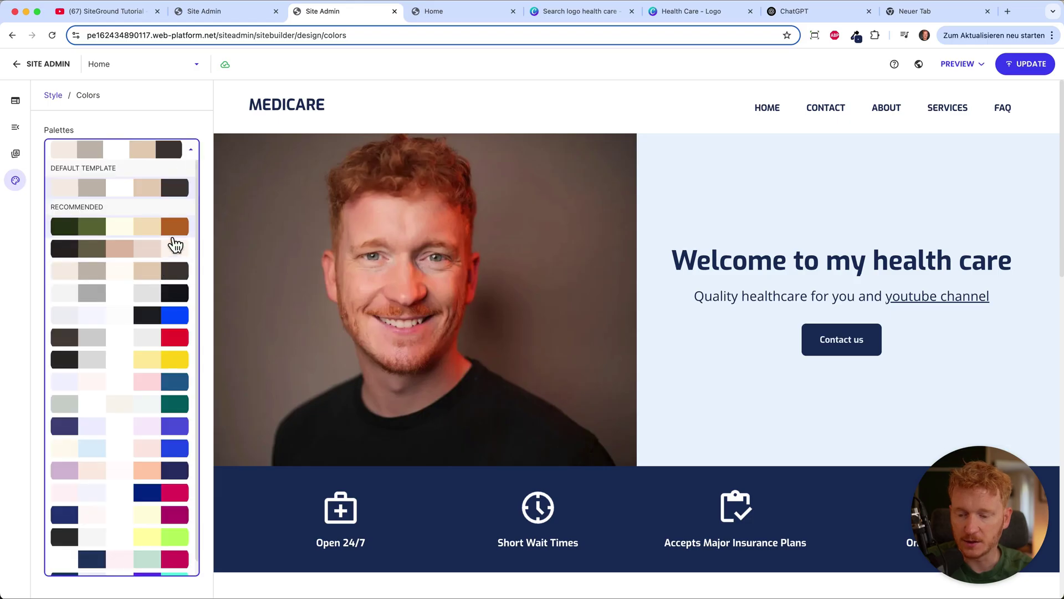
{"action": "left_click", "coordinate": [174, 227]}
{"action": "left_click", "coordinate": [190, 148]}
{"action": "left_click", "coordinate": [154, 300]}
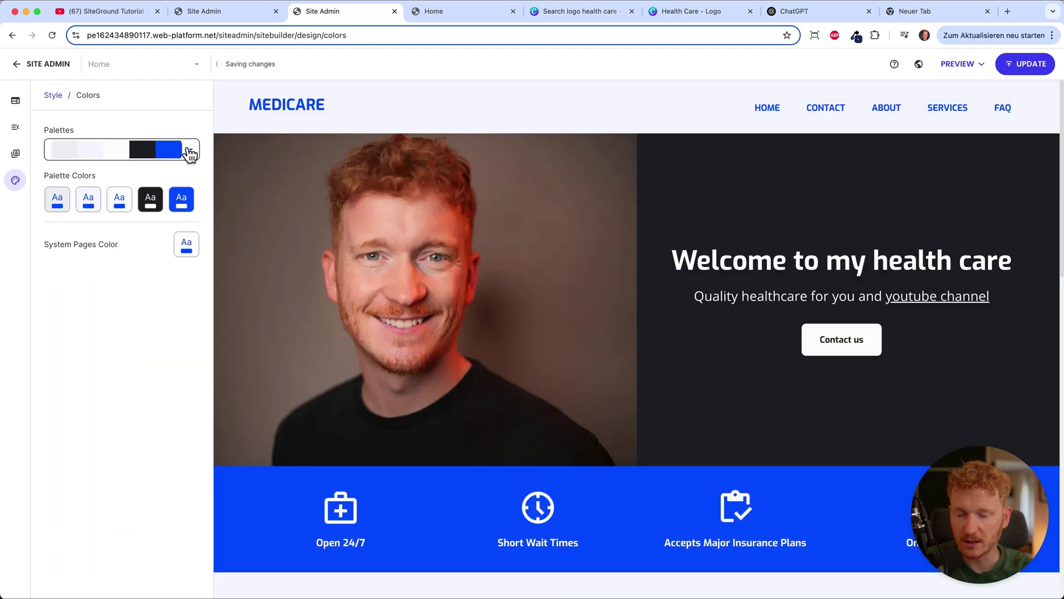
{"action": "left_click", "coordinate": [190, 151]}
{"action": "left_click", "coordinate": [158, 323]}
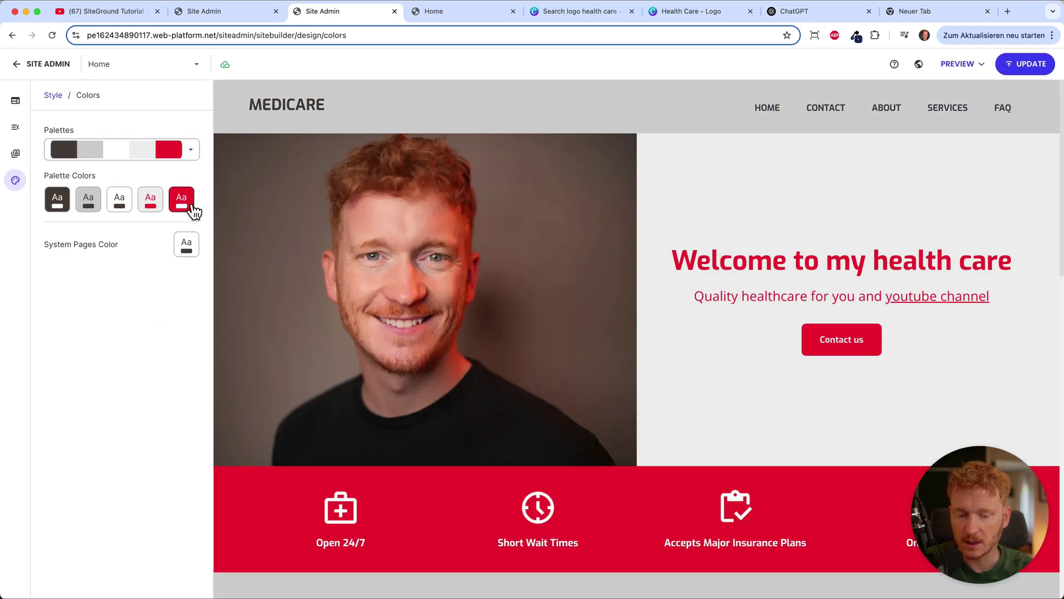
{"action": "left_click", "coordinate": [190, 149]}
{"action": "left_click", "coordinate": [161, 407]}
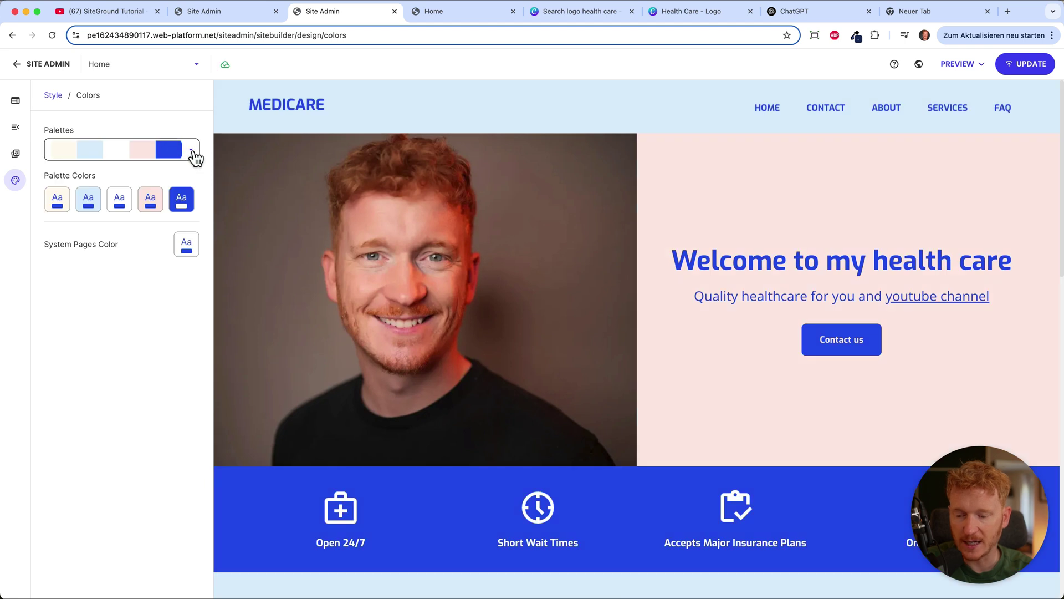
{"action": "left_click", "coordinate": [191, 151]}
{"action": "left_click", "coordinate": [174, 424]}
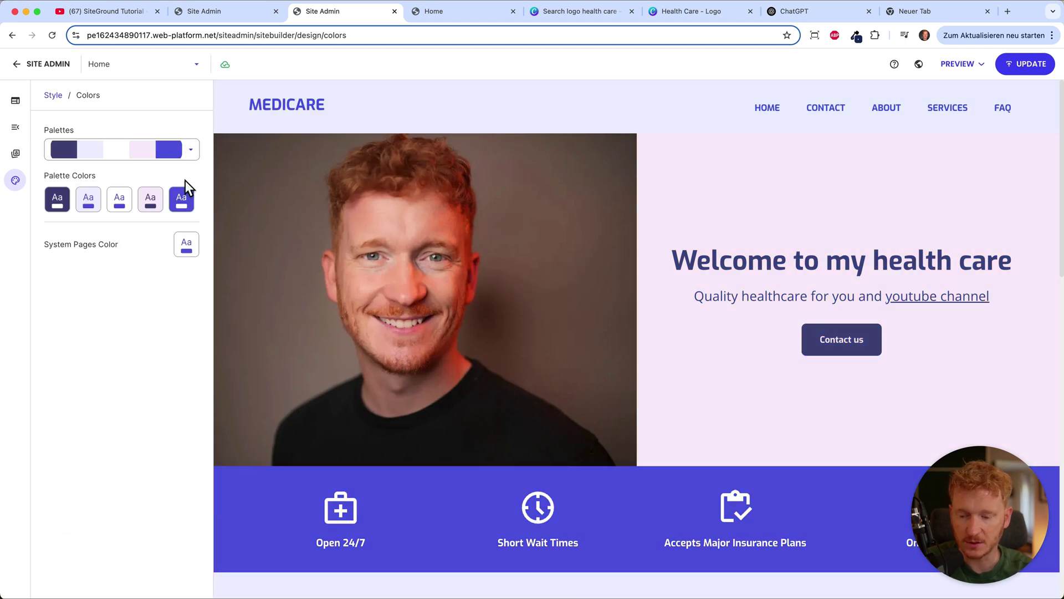
{"action": "left_click", "coordinate": [191, 150]}
{"action": "left_click", "coordinate": [161, 171]}
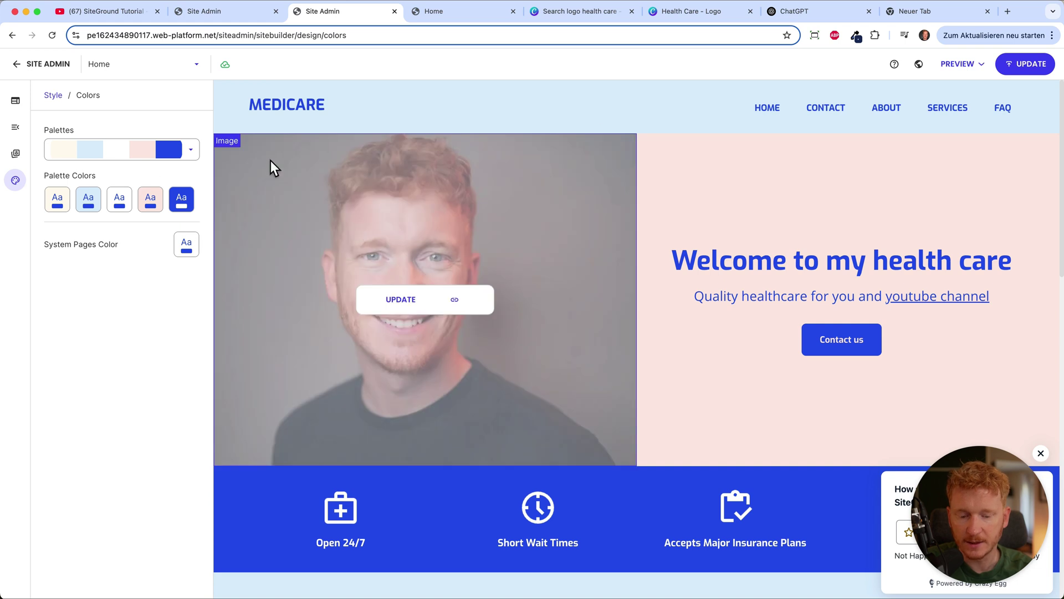
Try Montserrat/Roboto, Oswald/Nunito and Playfair pairings, then apply Lora · Open Sans.
{"action": "left_click", "coordinate": [54, 96]}
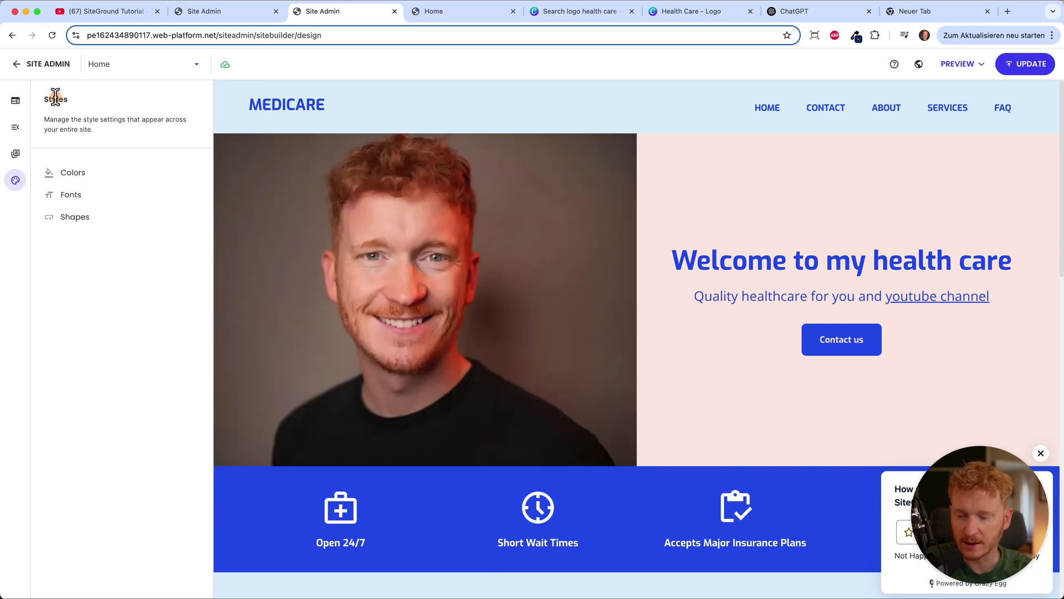
{"action": "left_click", "coordinate": [71, 194]}
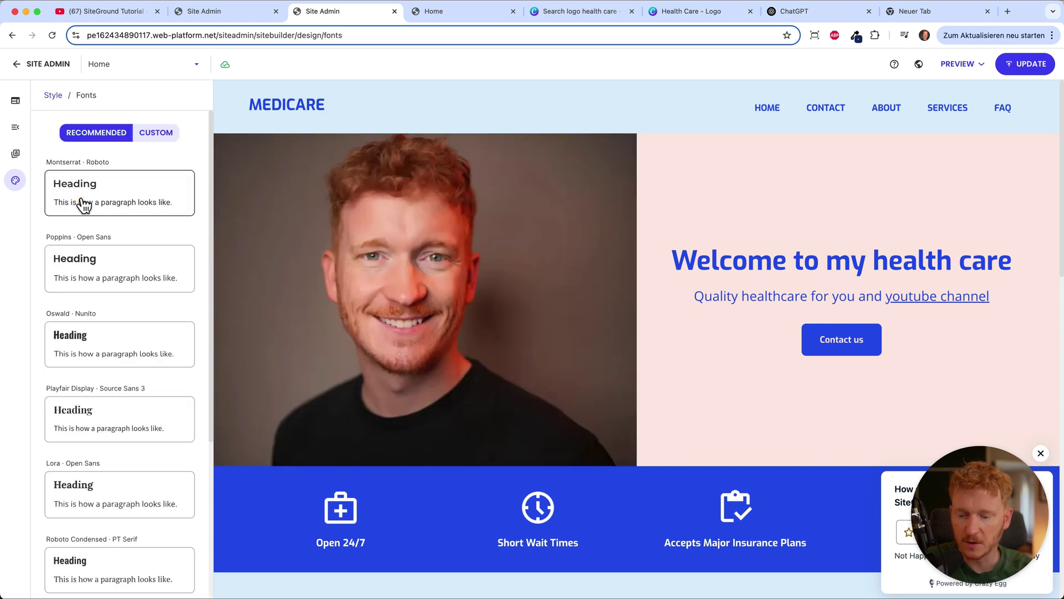
{"action": "left_click", "coordinate": [127, 210]}
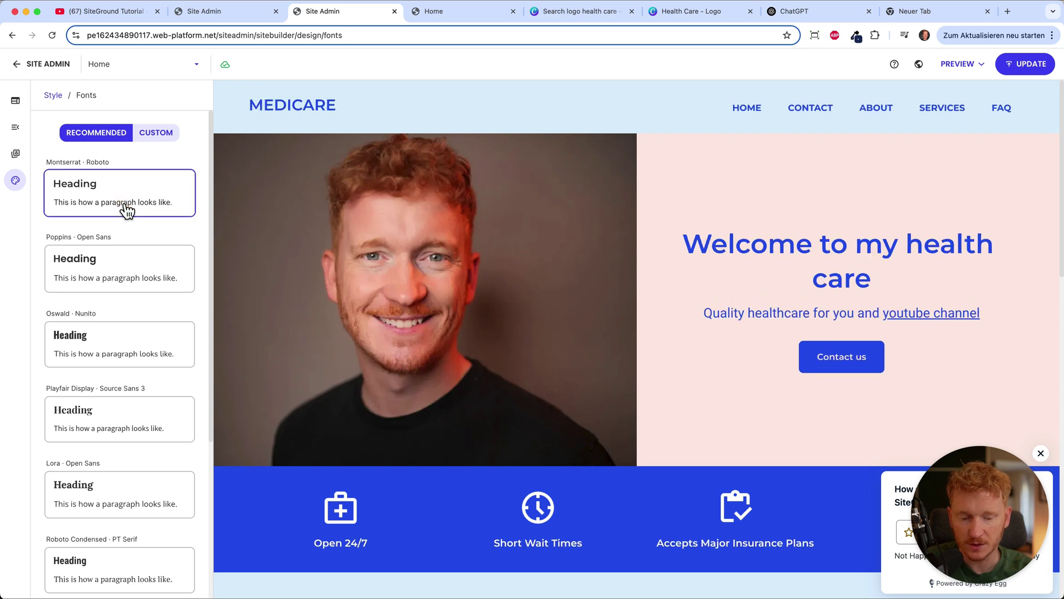
{"action": "left_click", "coordinate": [136, 338]}
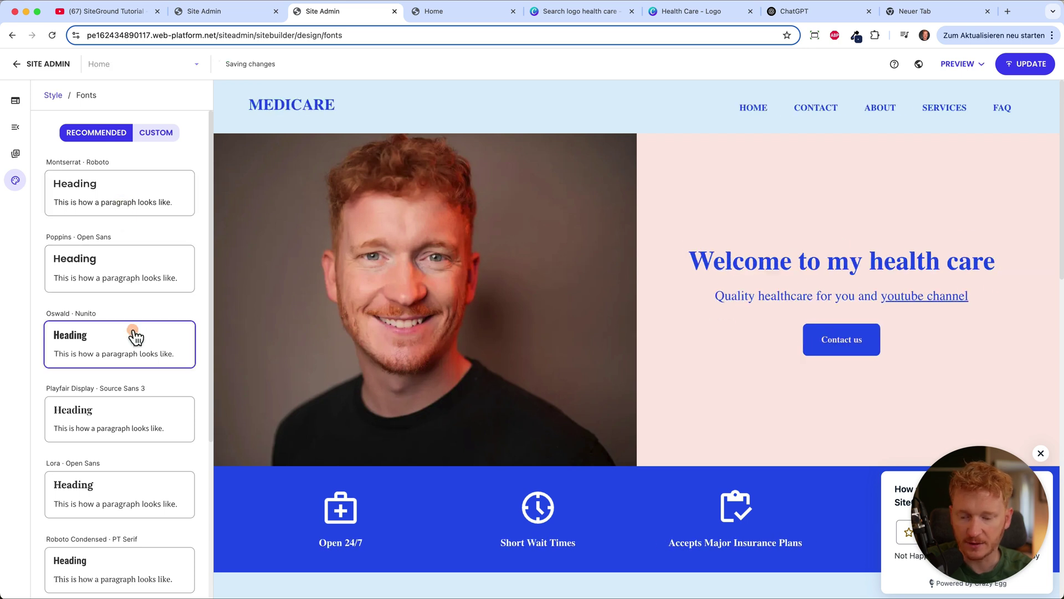
{"action": "left_click", "coordinate": [139, 403]}
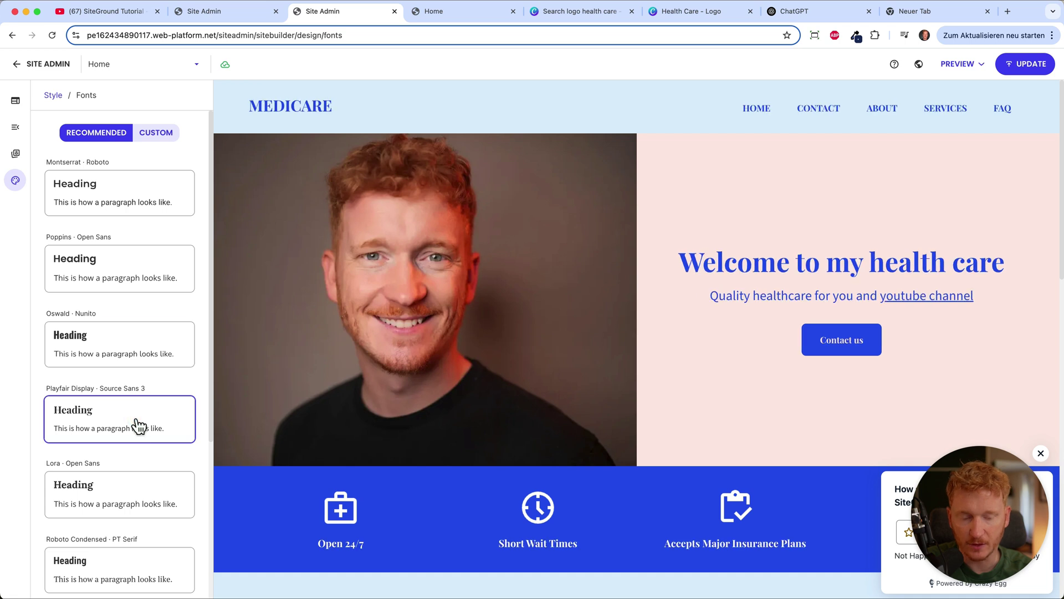
{"action": "scroll", "coordinate": [134, 396], "scroll_direction": "down", "scroll_amount": 2}
{"action": "left_click", "coordinate": [133, 392]}
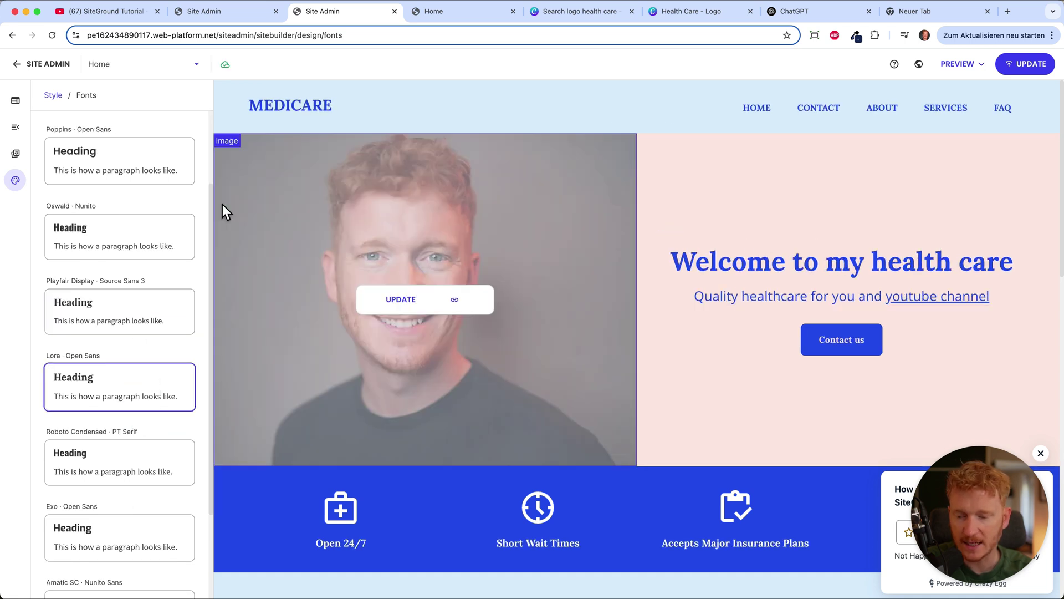
{"action": "left_click", "coordinate": [57, 97]}
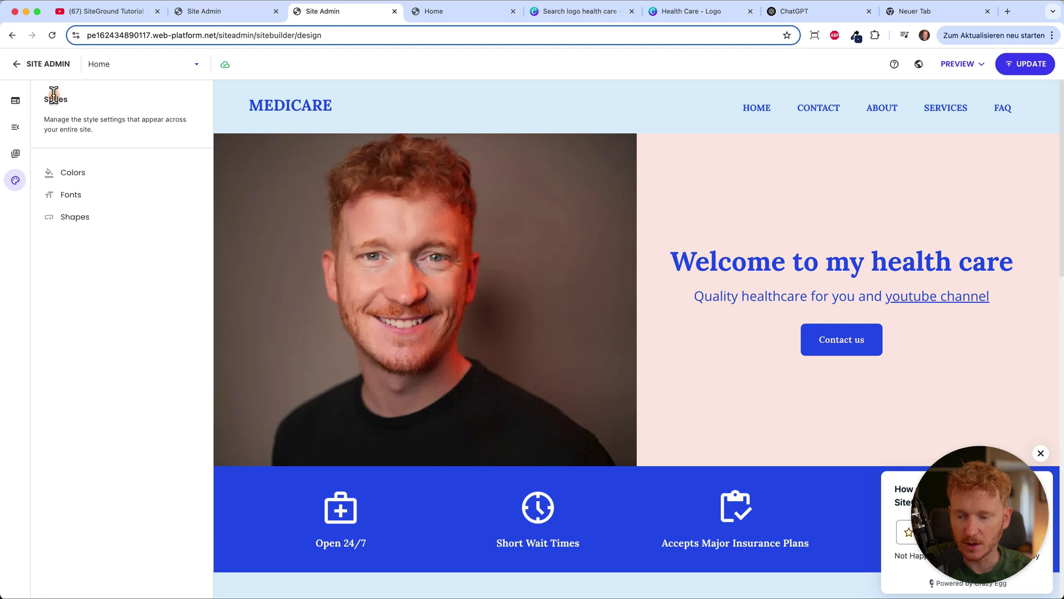
Try sharp button corners, then set buttons back to Rounded.
{"action": "left_click", "coordinate": [89, 215]}
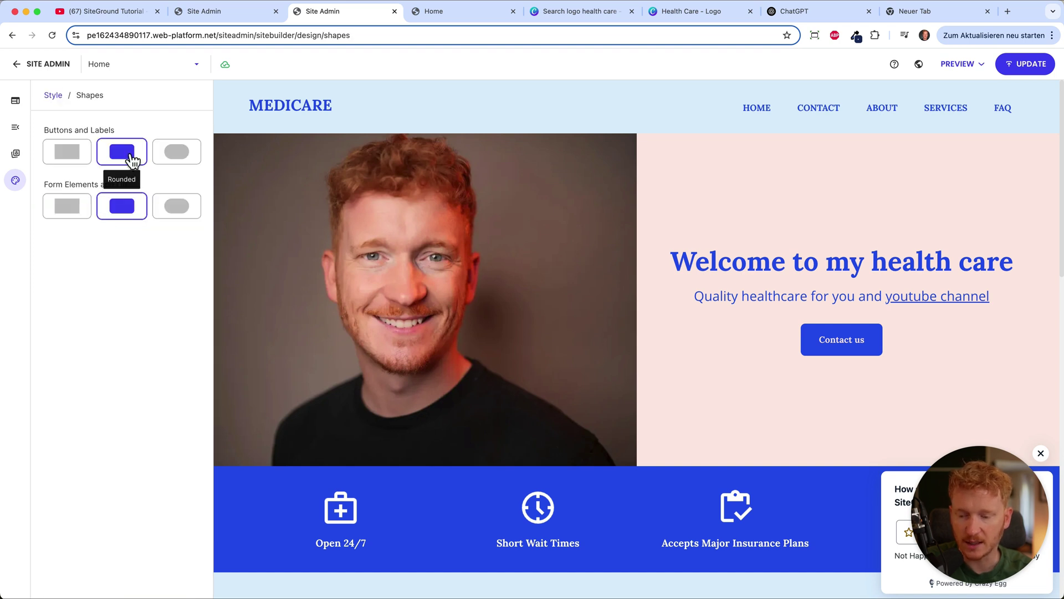
{"action": "left_click", "coordinate": [73, 155]}
{"action": "left_click", "coordinate": [118, 160]}
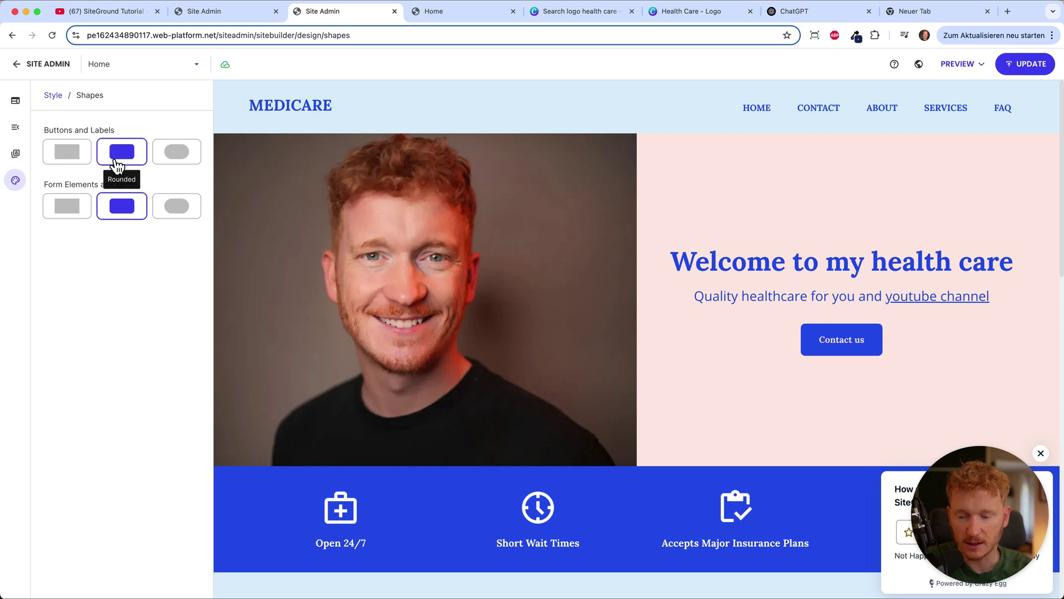
{"action": "left_click", "coordinate": [54, 94]}
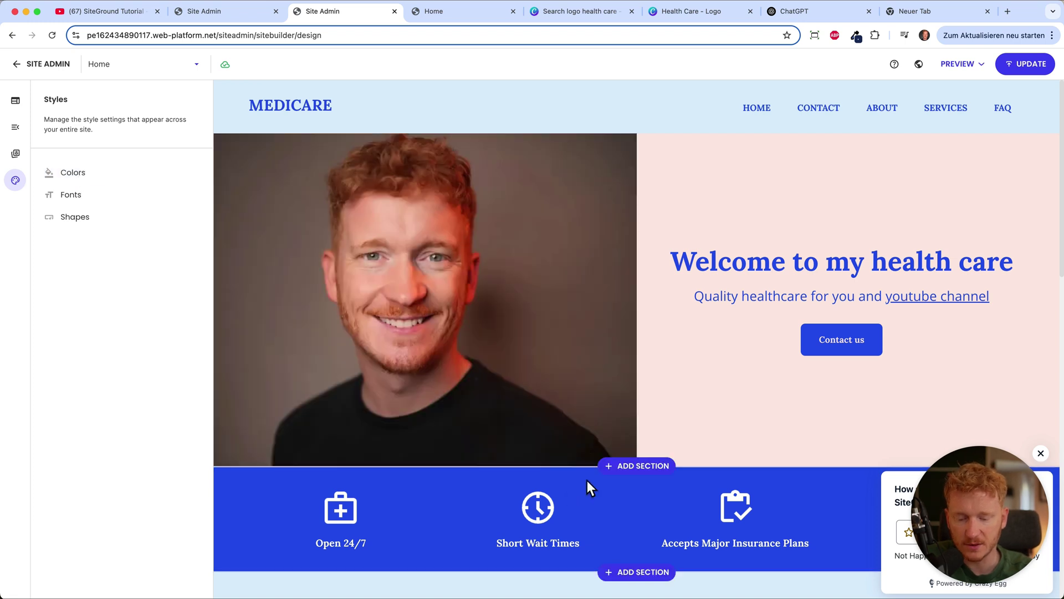
Revisit the Colors settings, then return to editing the hero section.
{"action": "scroll", "coordinate": [593, 481], "scroll_direction": "down", "scroll_amount": 4}
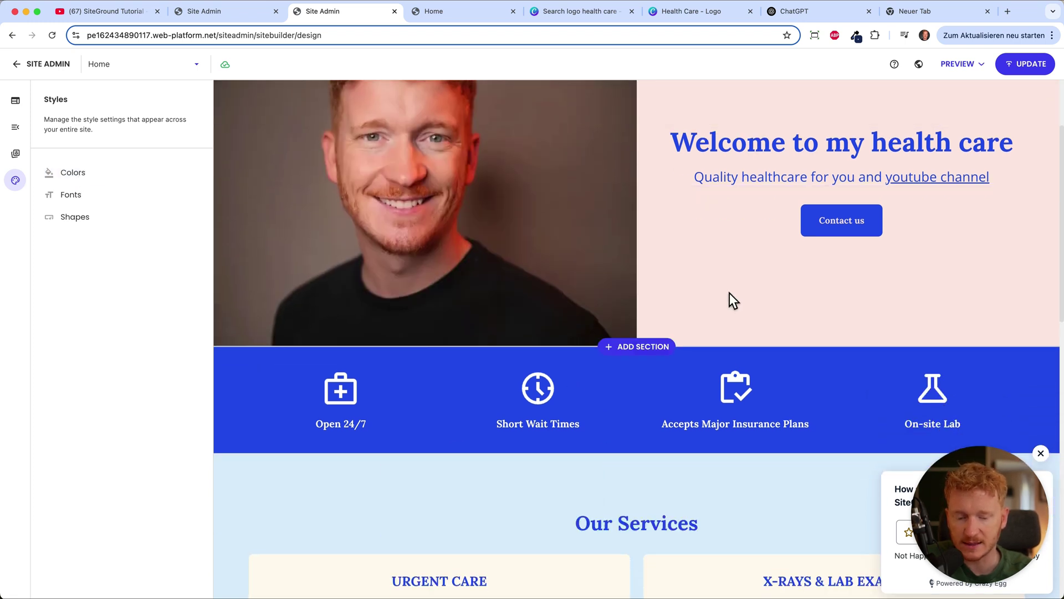
{"action": "scroll", "coordinate": [730, 299], "scroll_direction": "down", "scroll_amount": 5}
{"action": "scroll", "coordinate": [602, 263], "scroll_direction": "up", "scroll_amount": 5}
{"action": "scroll", "coordinate": [651, 229], "scroll_direction": "up", "scroll_amount": 3}
{"action": "left_click", "coordinate": [135, 173]}
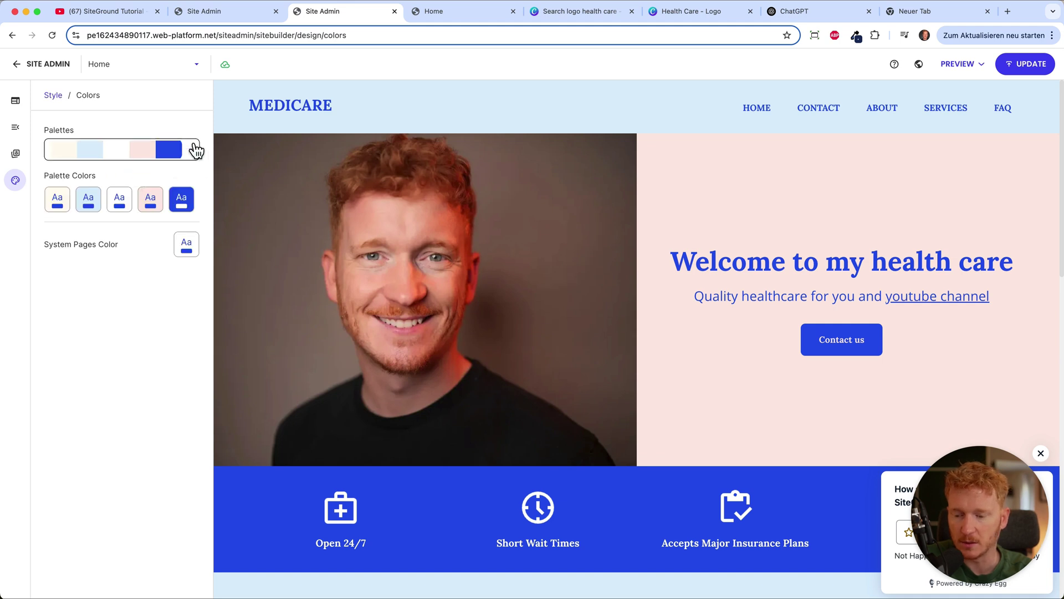
{"action": "left_click", "coordinate": [762, 278]}
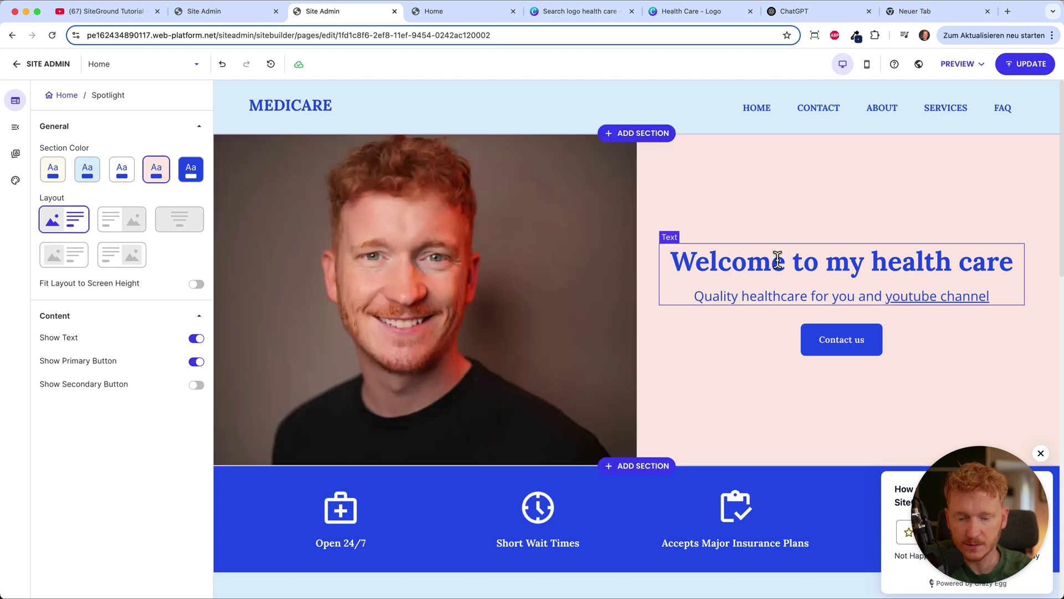
Select the blue features band, moving it below Our Services and back.
{"action": "scroll", "coordinate": [571, 352], "scroll_direction": "down", "scroll_amount": 4}
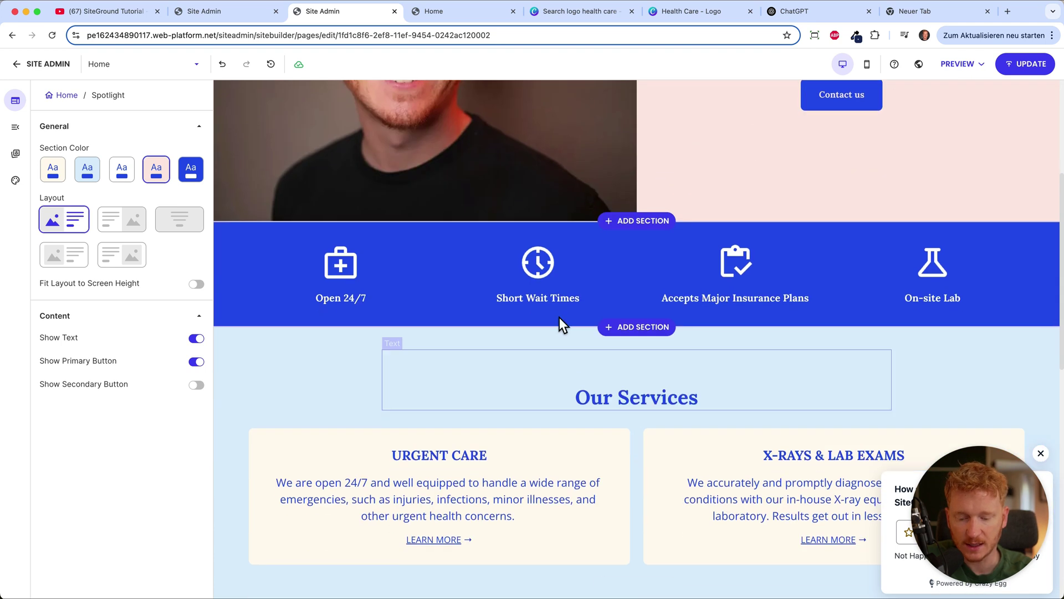
{"action": "left_click", "coordinate": [460, 266]}
{"action": "scroll", "coordinate": [443, 263], "scroll_direction": "down", "scroll_amount": 2}
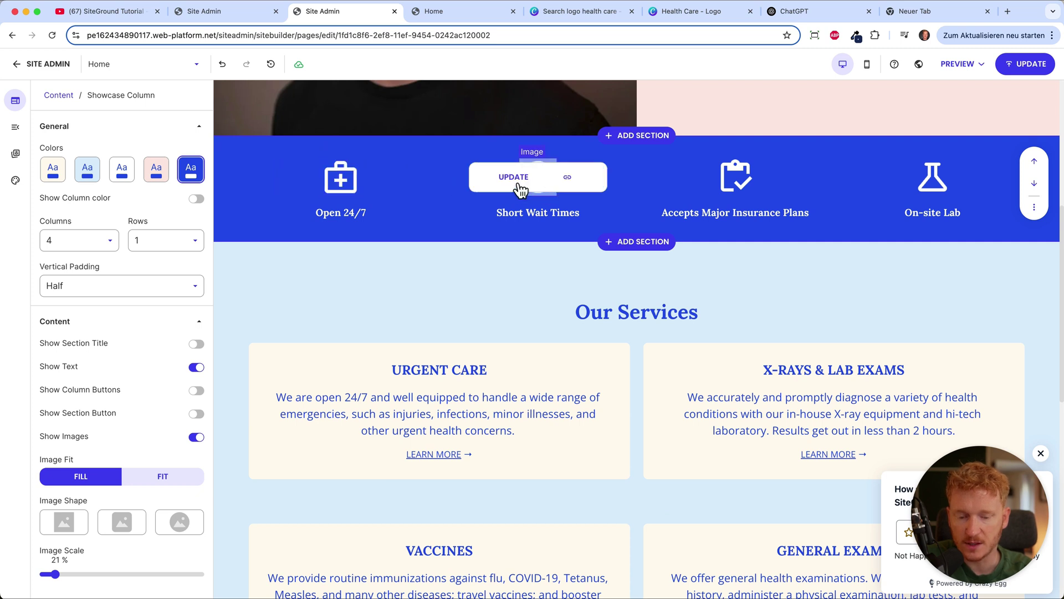
{"action": "left_click", "coordinate": [1034, 188]}
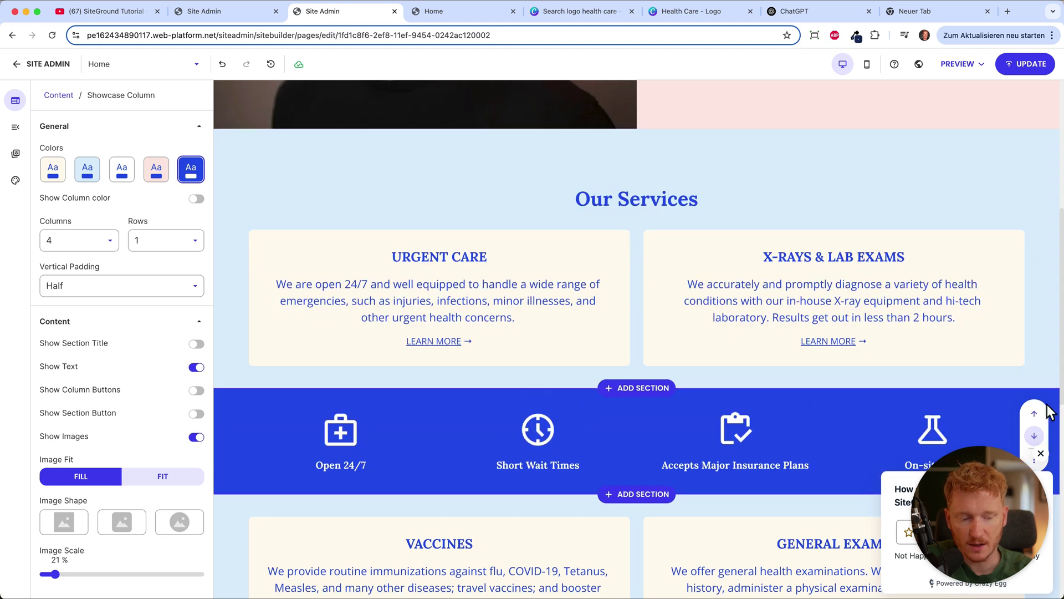
{"action": "left_click", "coordinate": [1033, 382]}
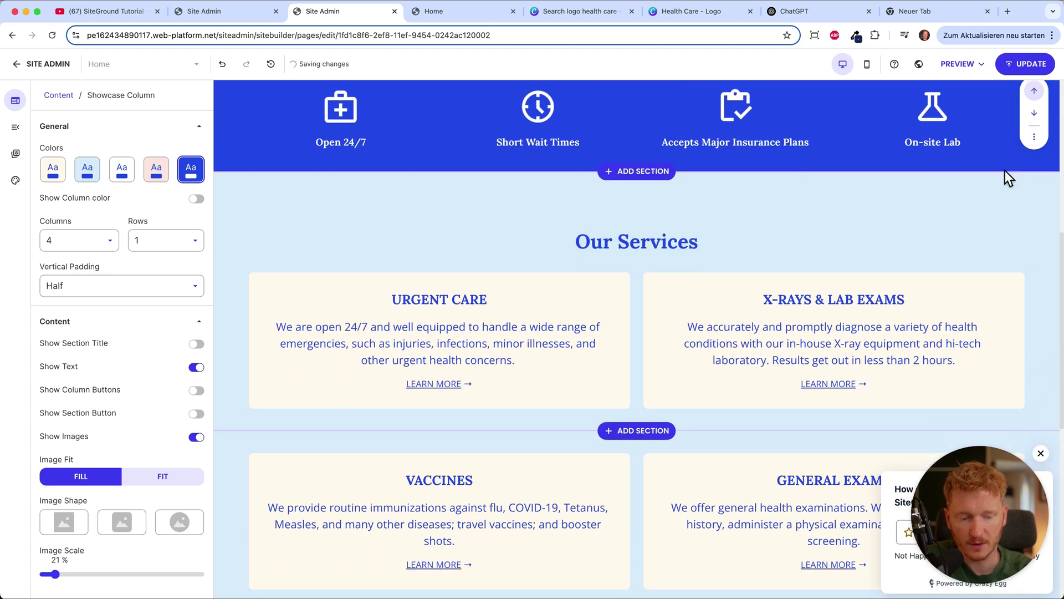
{"action": "left_click", "coordinate": [1034, 137]}
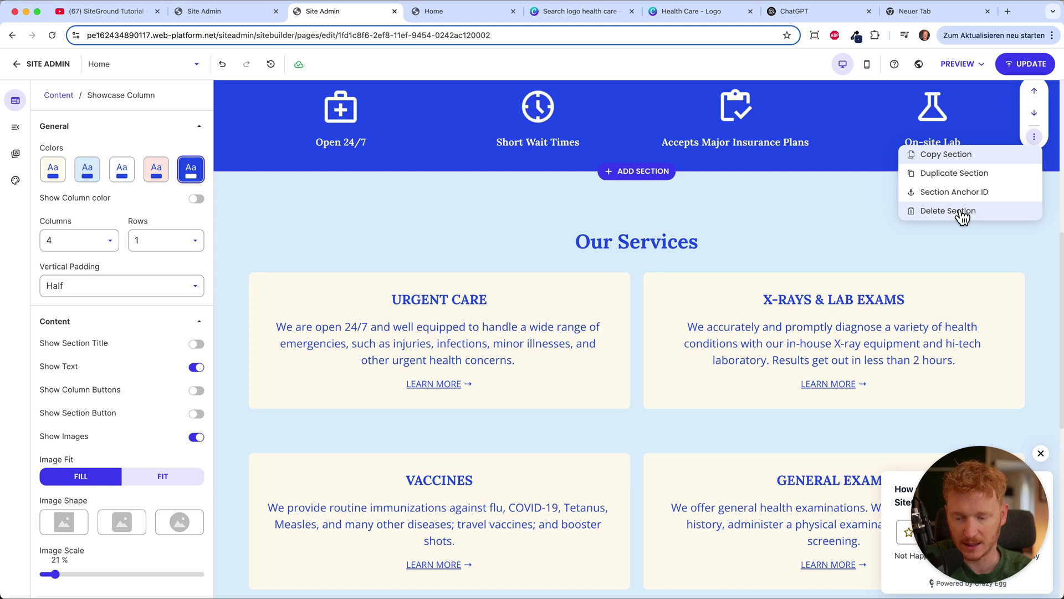
{"action": "left_click", "coordinate": [822, 122]}
{"action": "scroll", "coordinate": [822, 121], "scroll_direction": "up", "scroll_amount": 3}
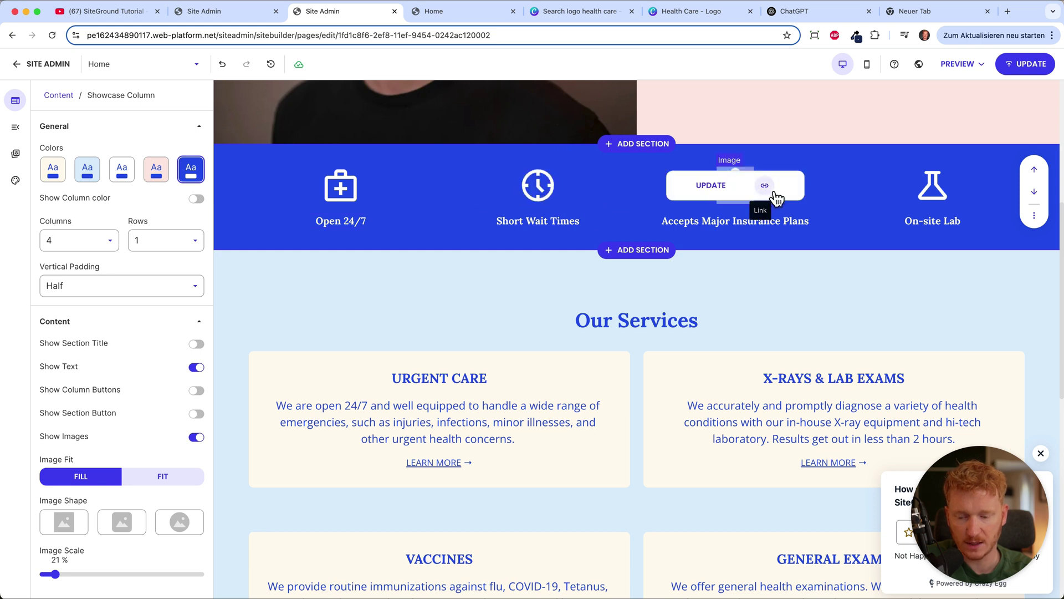
Try 5, 3 and 4 columns and 2 rows, settling on 4 columns, 1 row.
{"action": "left_click", "coordinate": [93, 239]}
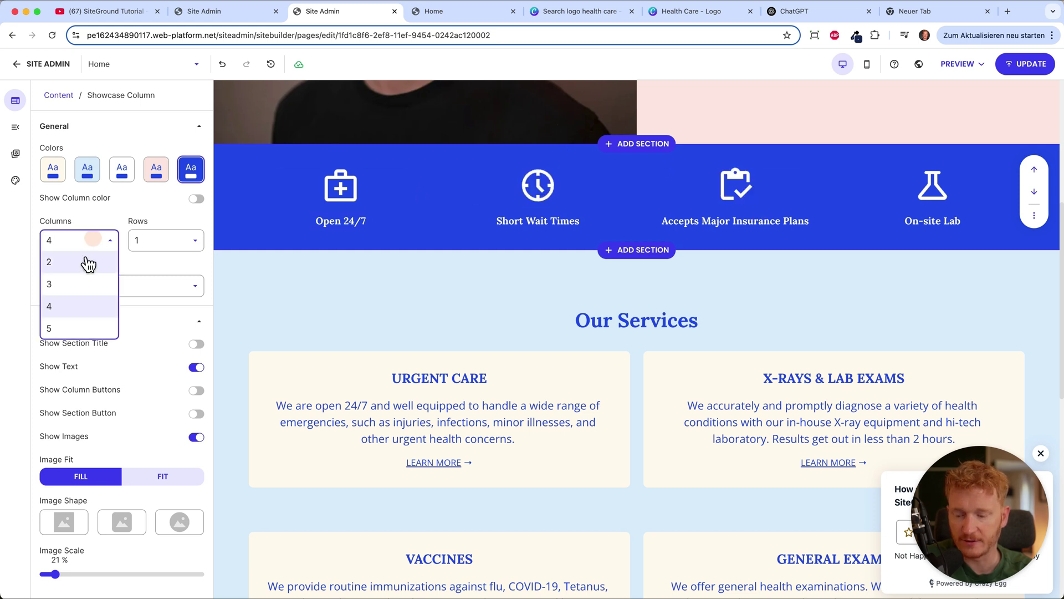
{"action": "left_click", "coordinate": [76, 327]}
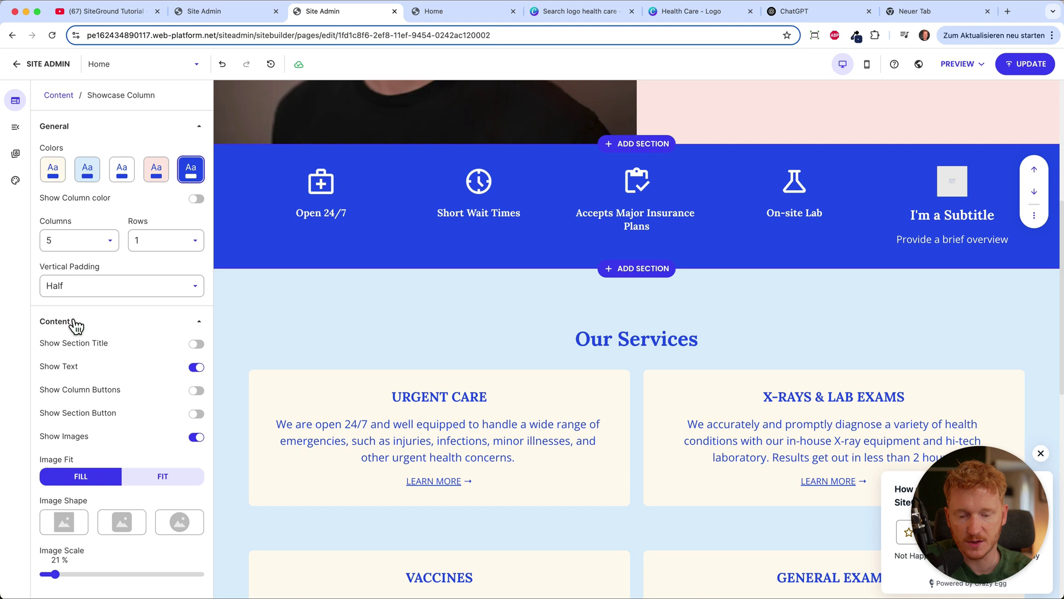
{"action": "left_click", "coordinate": [105, 248]}
{"action": "left_click", "coordinate": [78, 288]}
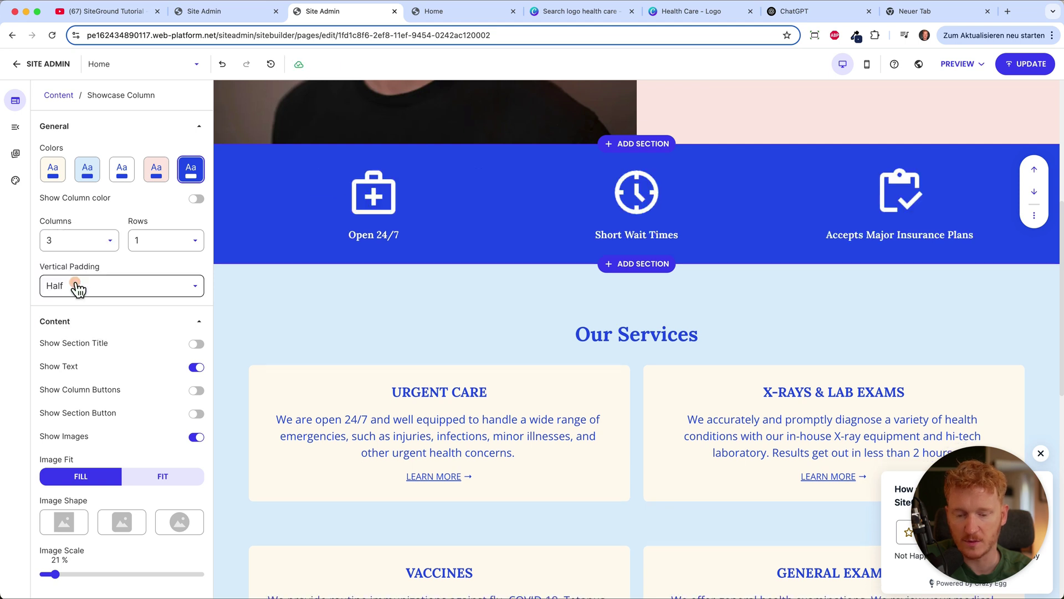
{"action": "left_click", "coordinate": [105, 244]}
{"action": "left_click", "coordinate": [71, 305]}
{"action": "left_click", "coordinate": [165, 243]}
{"action": "left_click", "coordinate": [159, 284]}
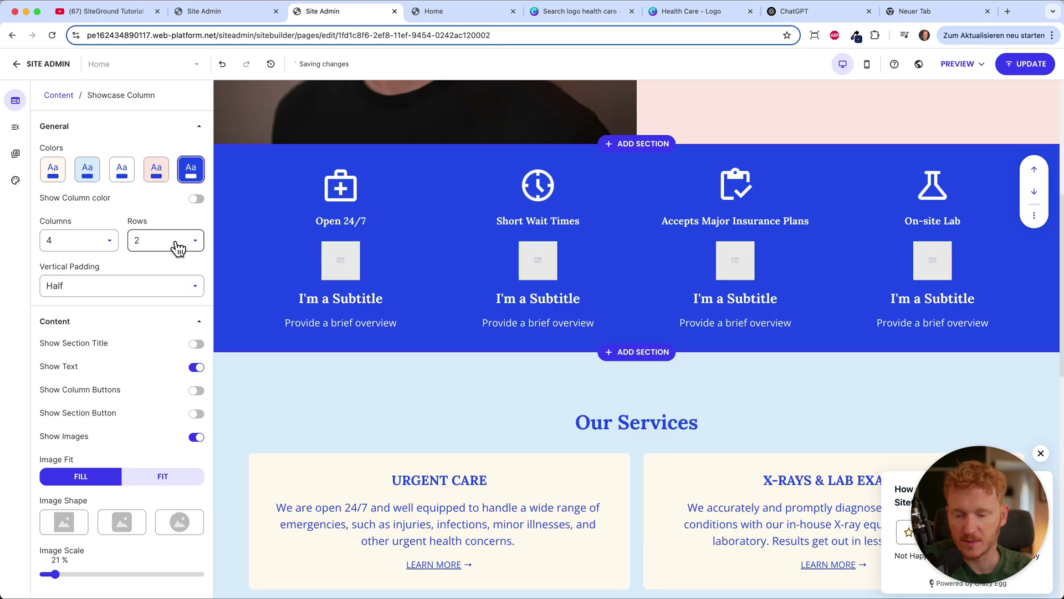
{"action": "left_click", "coordinate": [176, 244]}
{"action": "left_click", "coordinate": [156, 265]}
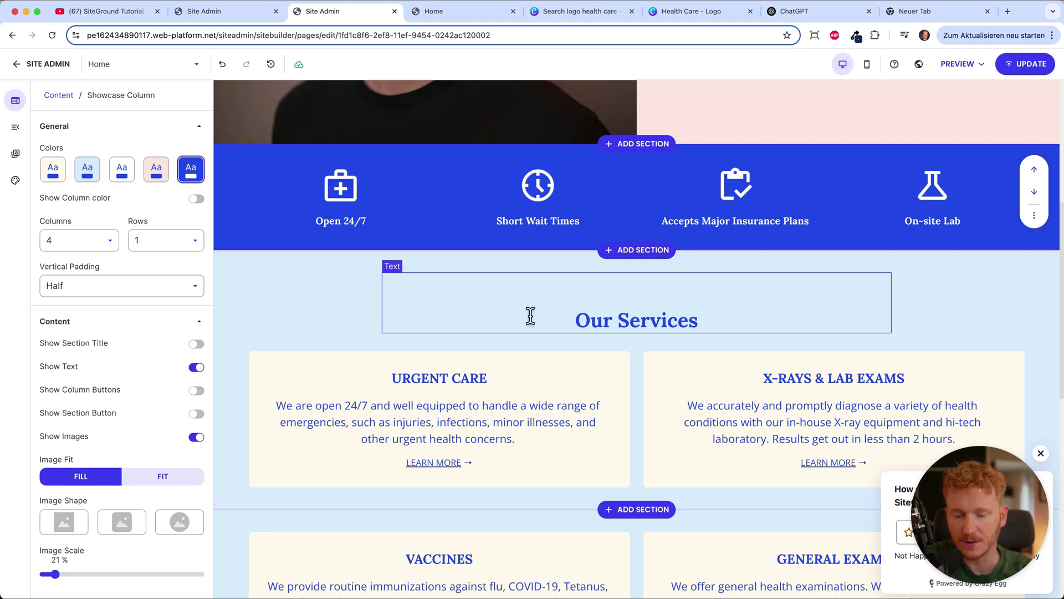
{"action": "left_click", "coordinate": [487, 375]}
{"action": "scroll", "coordinate": [487, 373], "scroll_direction": "down", "scroll_amount": 4}
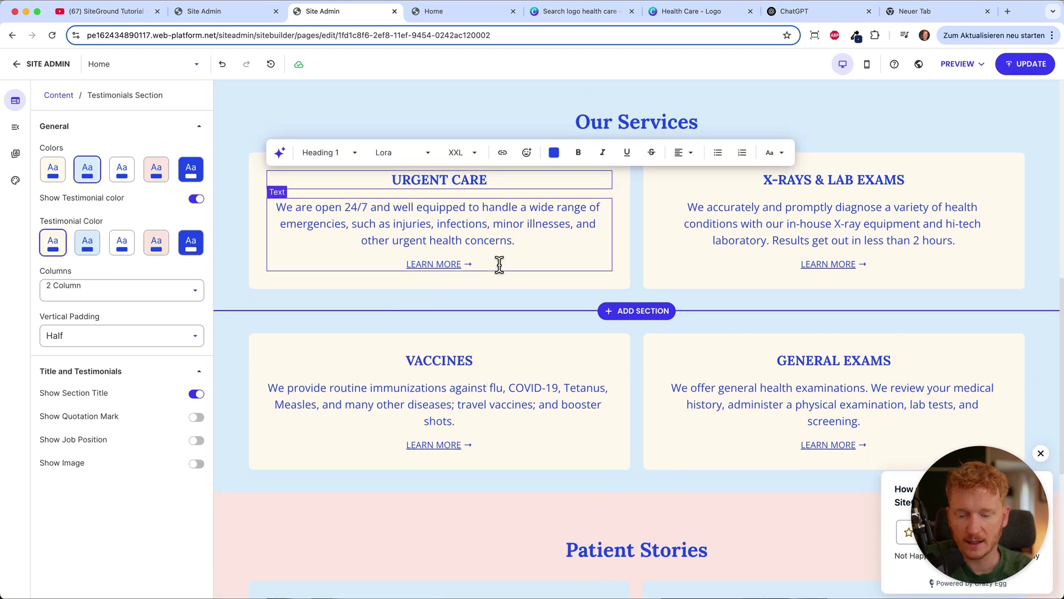
{"action": "left_click", "coordinate": [499, 265]}
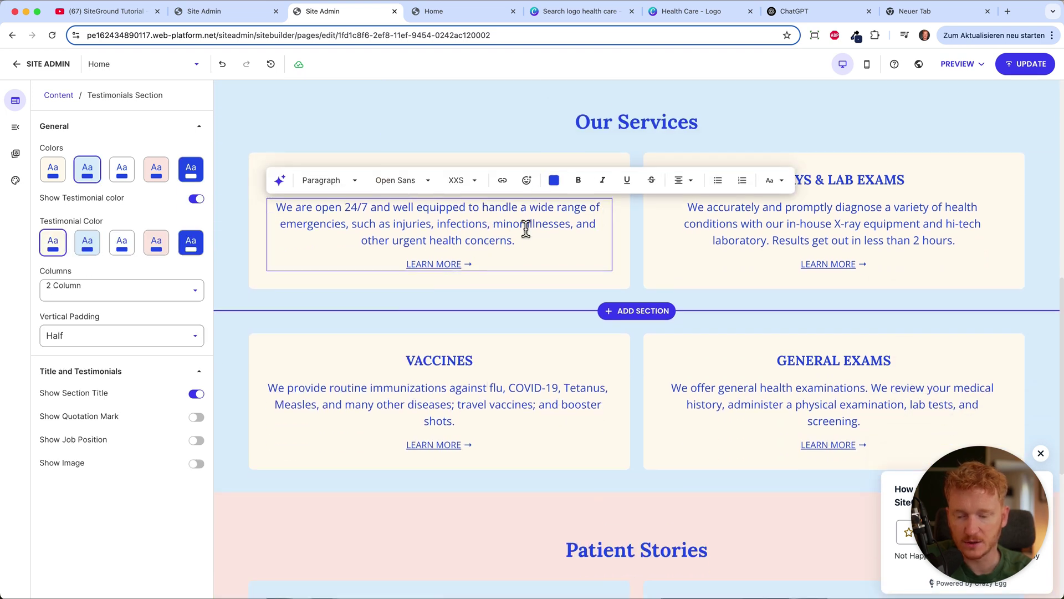
{"action": "left_click", "coordinate": [451, 264]}
{"action": "scroll", "coordinate": [532, 238], "scroll_direction": "down", "scroll_amount": 2}
{"action": "scroll", "coordinate": [532, 237], "scroll_direction": "down", "scroll_amount": 5}
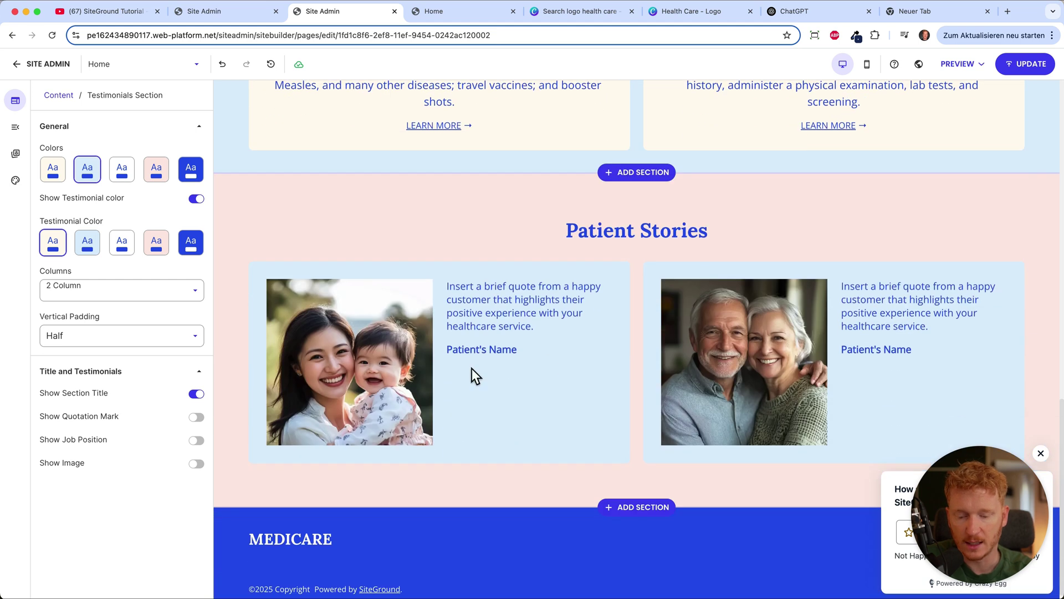
{"action": "mouse_move", "coordinate": [304, 338]}
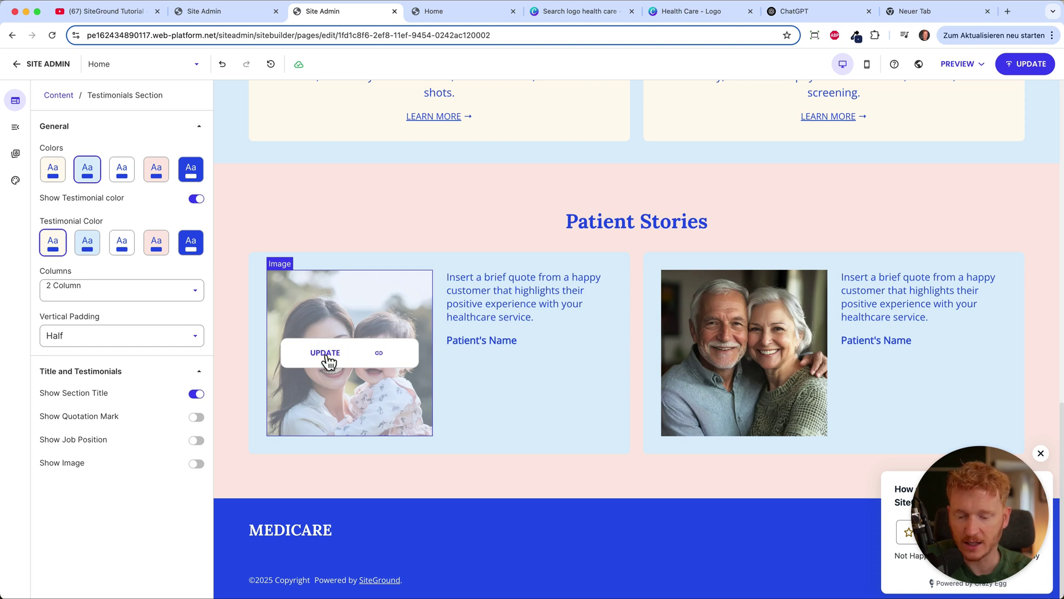
Replace the testimonial photo with the Unsplash 'health care' doctor-with-stethoscope image.
{"action": "left_click", "coordinate": [326, 353]}
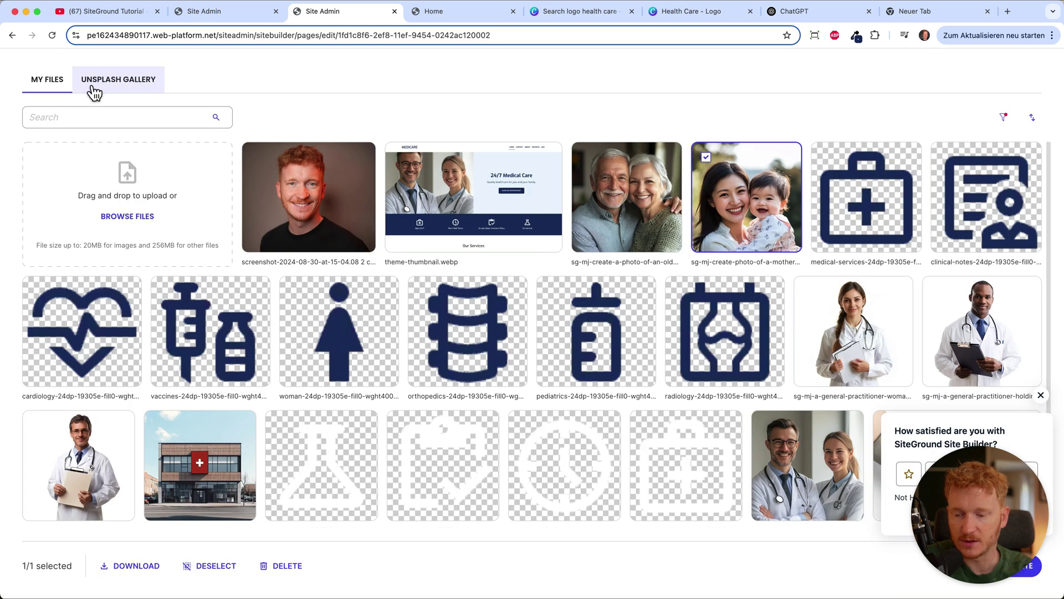
{"action": "left_click", "coordinate": [113, 94]}
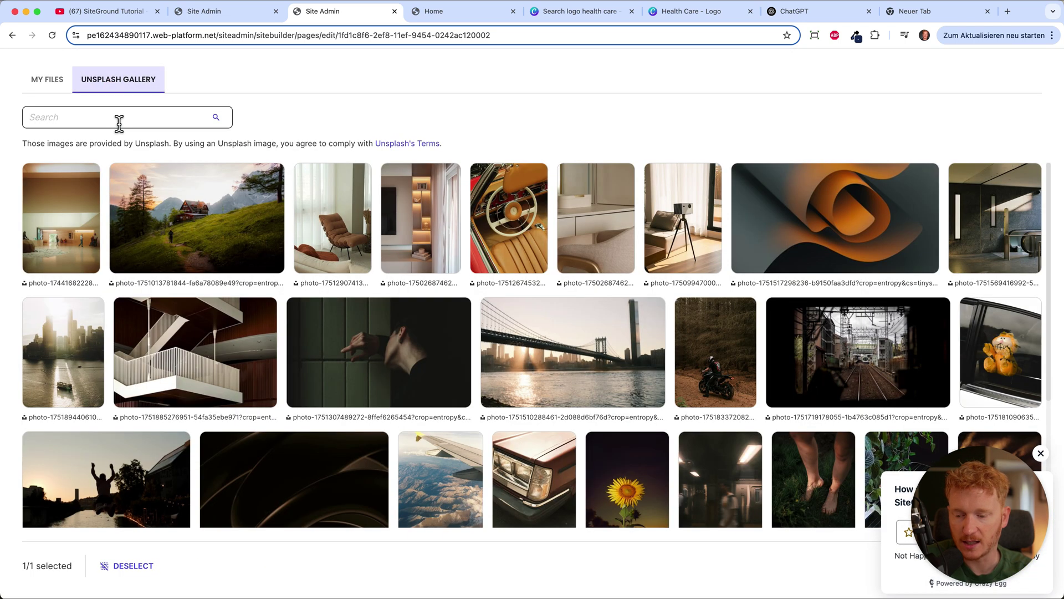
{"action": "left_click", "coordinate": [119, 123]}
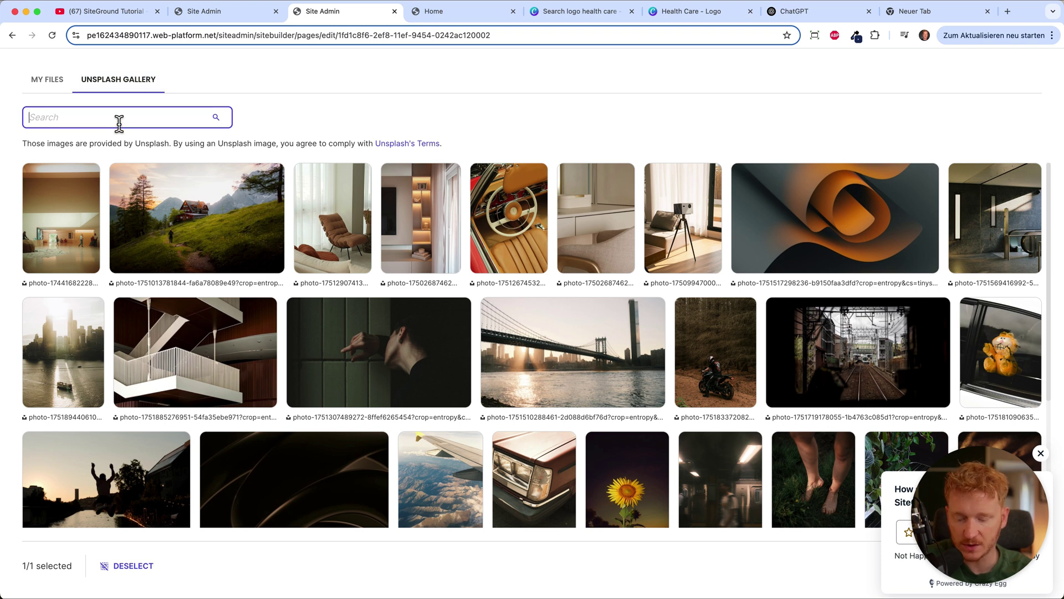
{"action": "type", "text": "health care"}
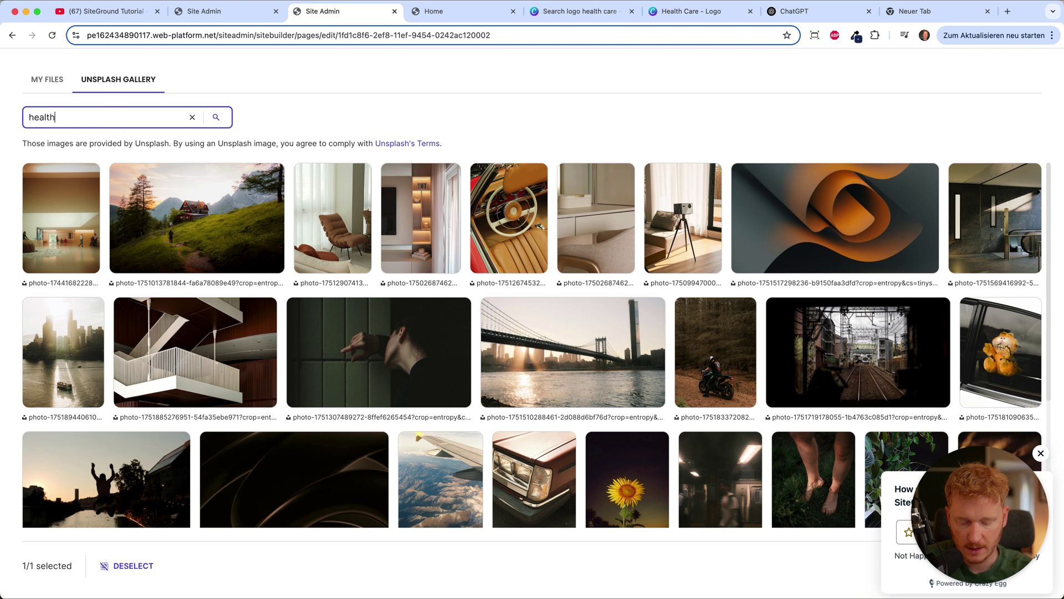
{"action": "left_click", "coordinate": [215, 118]}
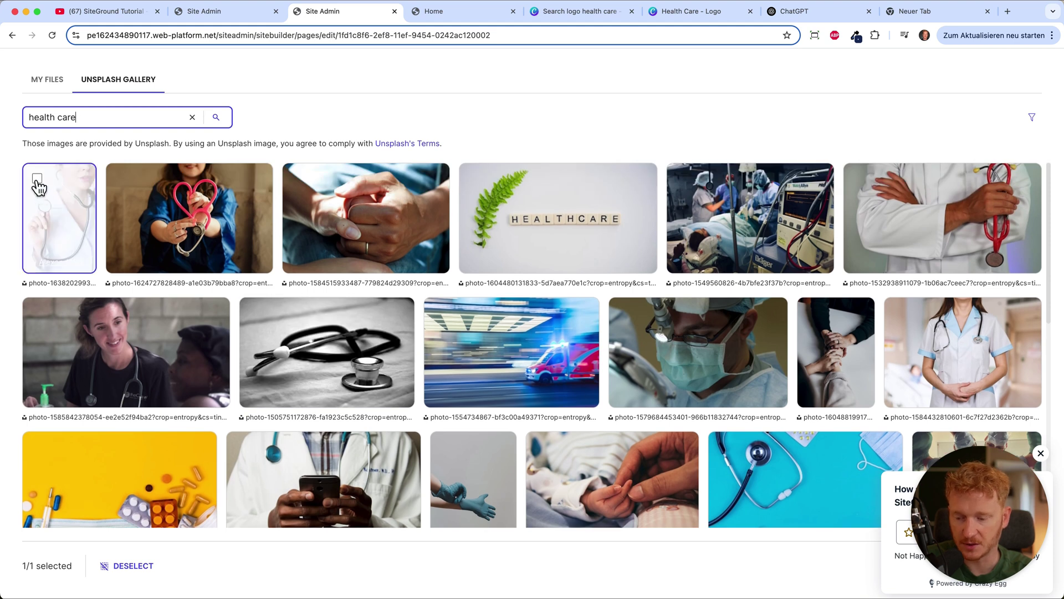
{"action": "left_click", "coordinate": [37, 179]}
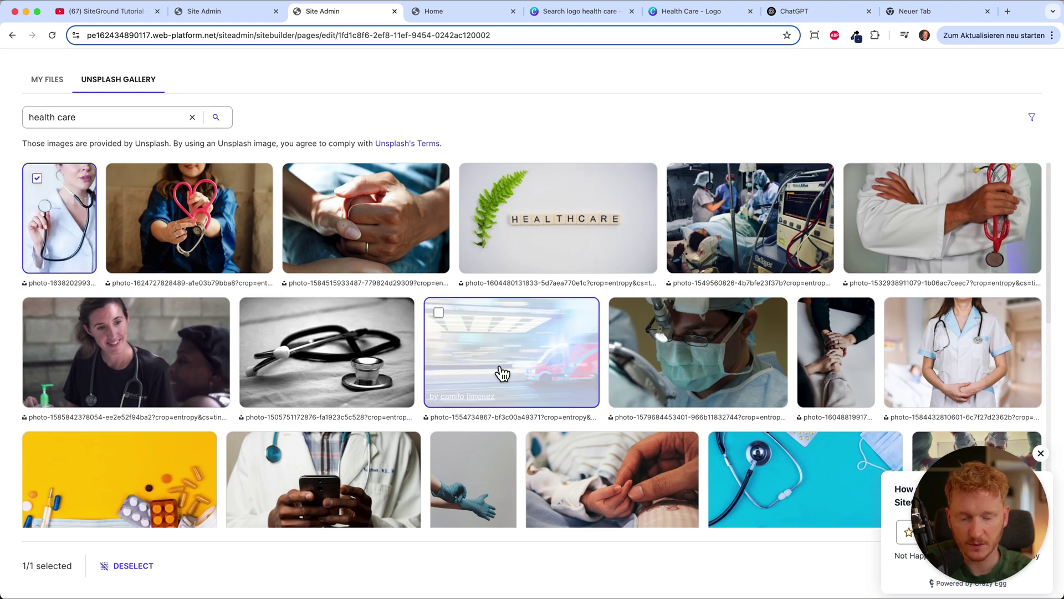
{"action": "left_click", "coordinate": [1050, 453]}
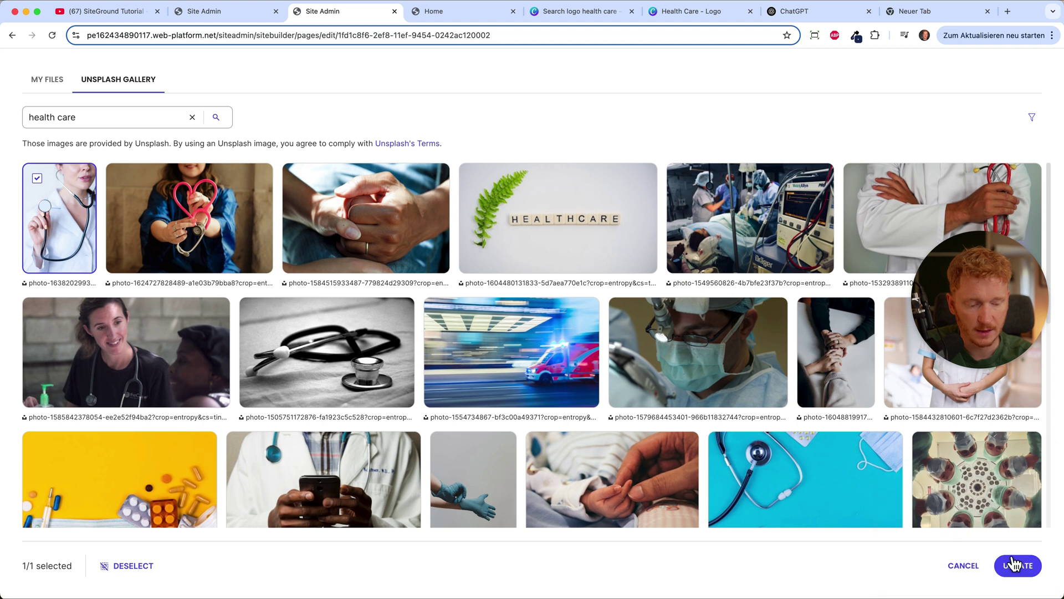
{"action": "left_click", "coordinate": [1011, 565]}
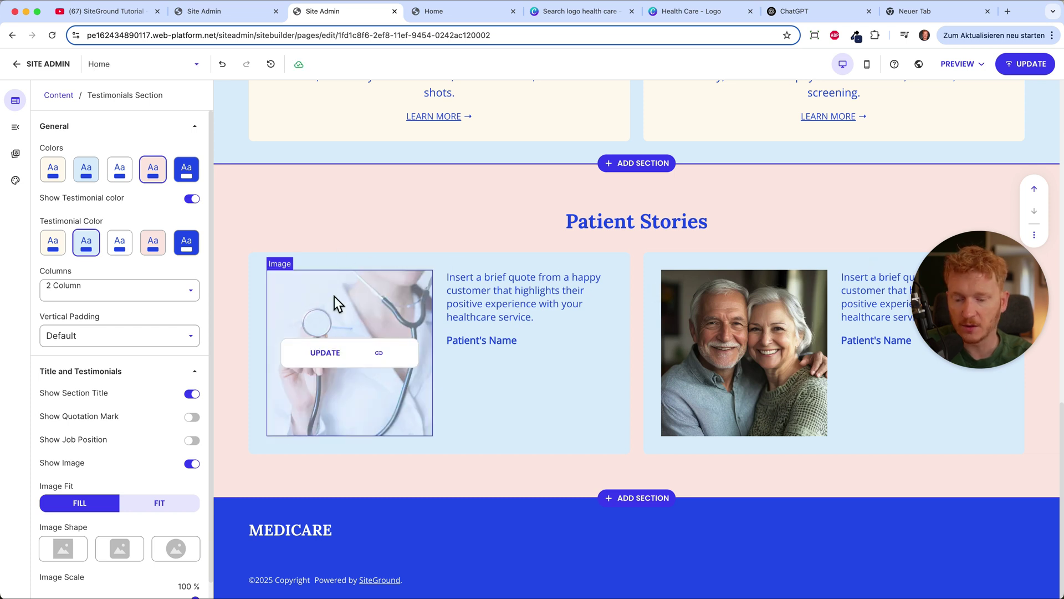
{"action": "left_click", "coordinate": [223, 64]}
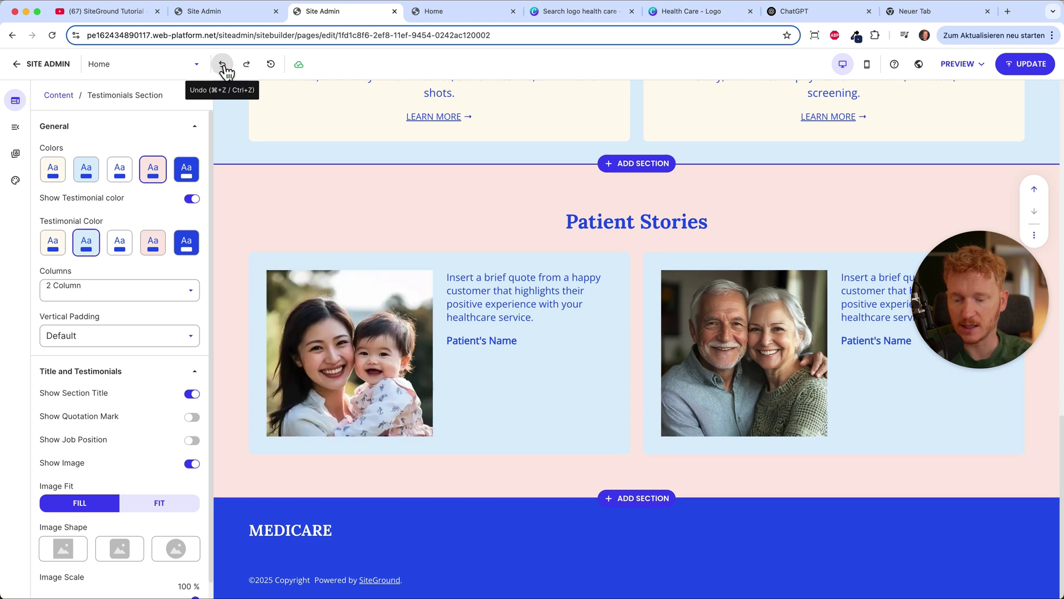
{"action": "left_click", "coordinate": [245, 65]}
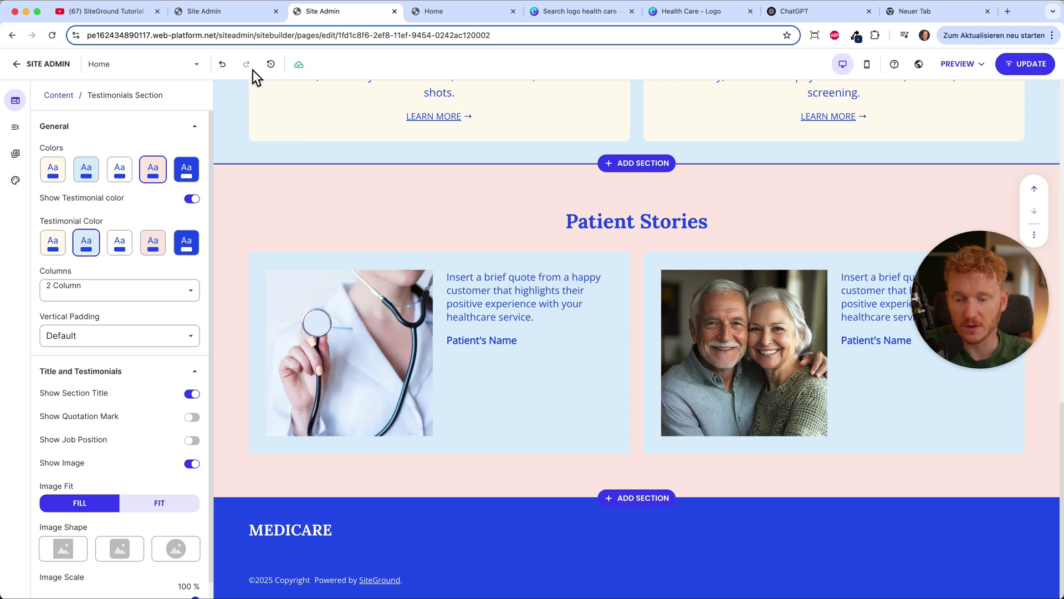
{"action": "mouse_move", "coordinate": [296, 67]}
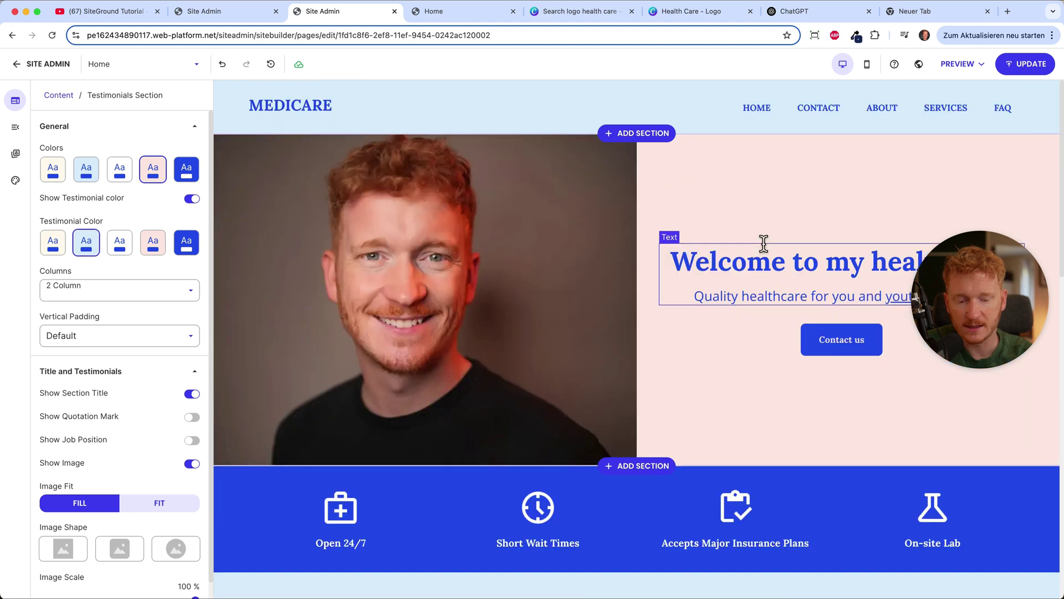
{"action": "left_click", "coordinate": [867, 64]}
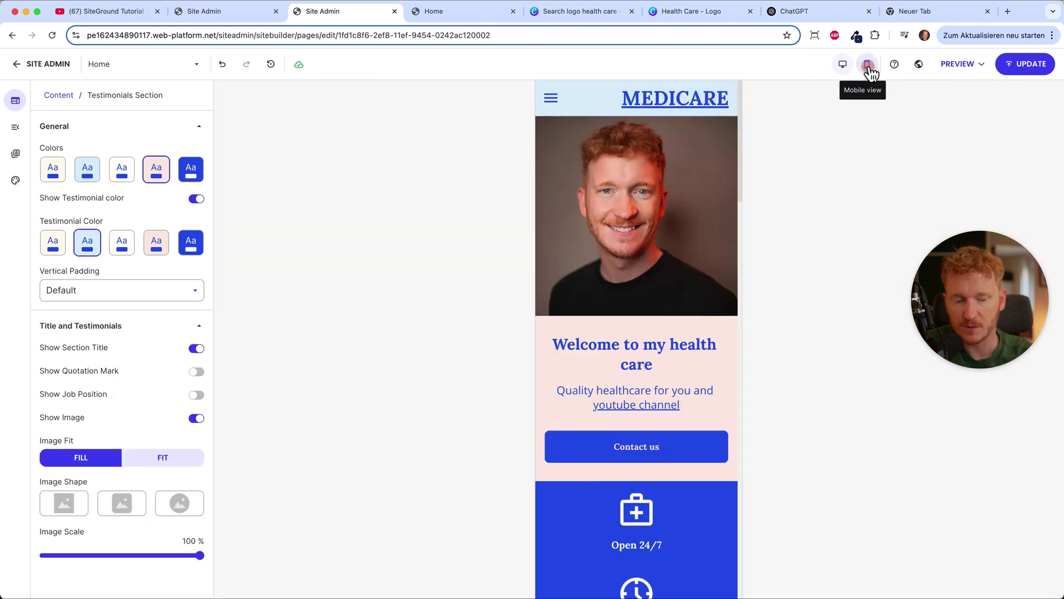
{"action": "scroll", "coordinate": [601, 304], "scroll_direction": "down", "scroll_amount": 5}
{"action": "scroll", "coordinate": [602, 303], "scroll_direction": "down", "scroll_amount": 10}
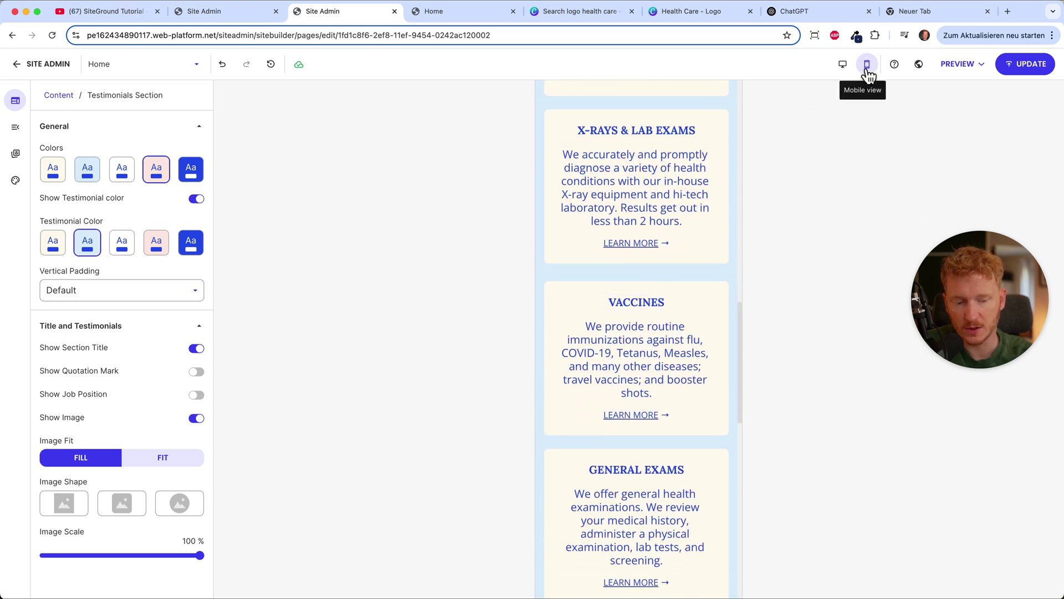
{"action": "scroll", "coordinate": [646, 376], "scroll_direction": "down", "scroll_amount": 15}
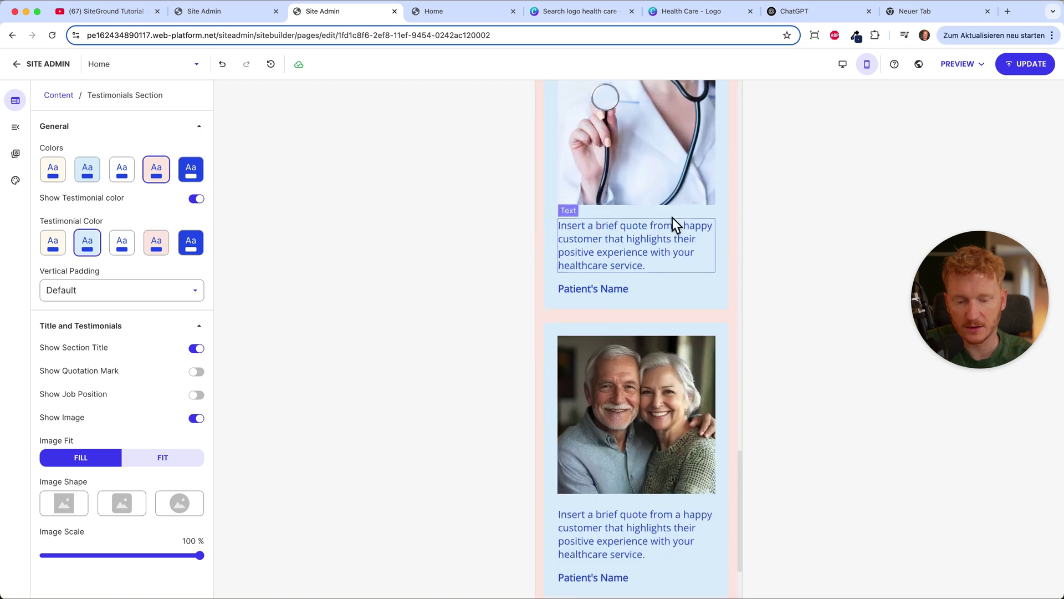
{"action": "scroll", "coordinate": [673, 217], "scroll_direction": "up", "scroll_amount": 20}
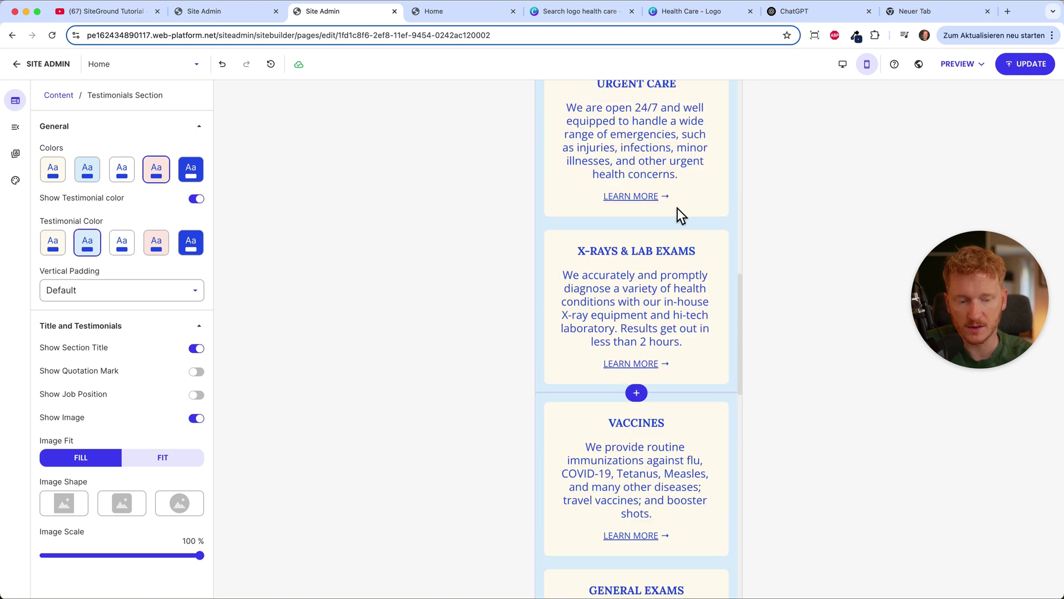
{"action": "left_click", "coordinate": [841, 66]}
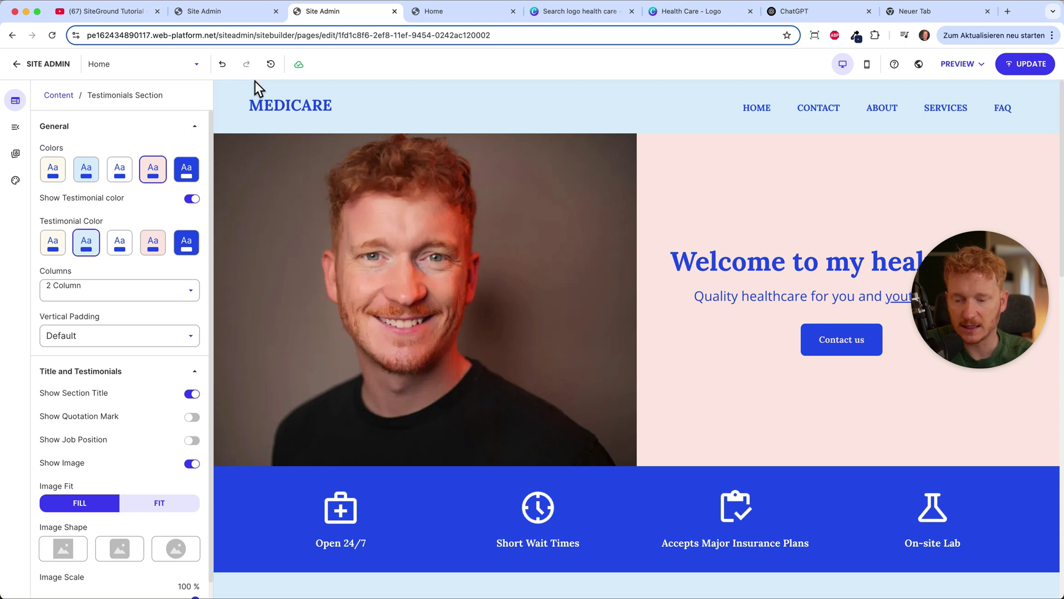
Try the header layouts, returning to the left-aligned layout.
{"action": "left_click", "coordinate": [365, 108]}
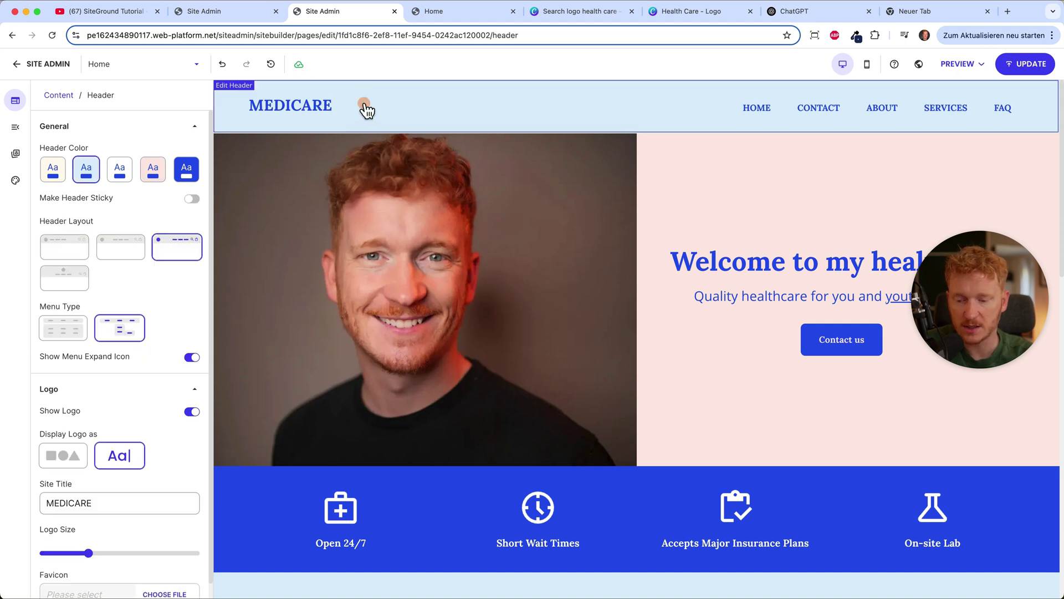
{"action": "left_click", "coordinate": [72, 256]}
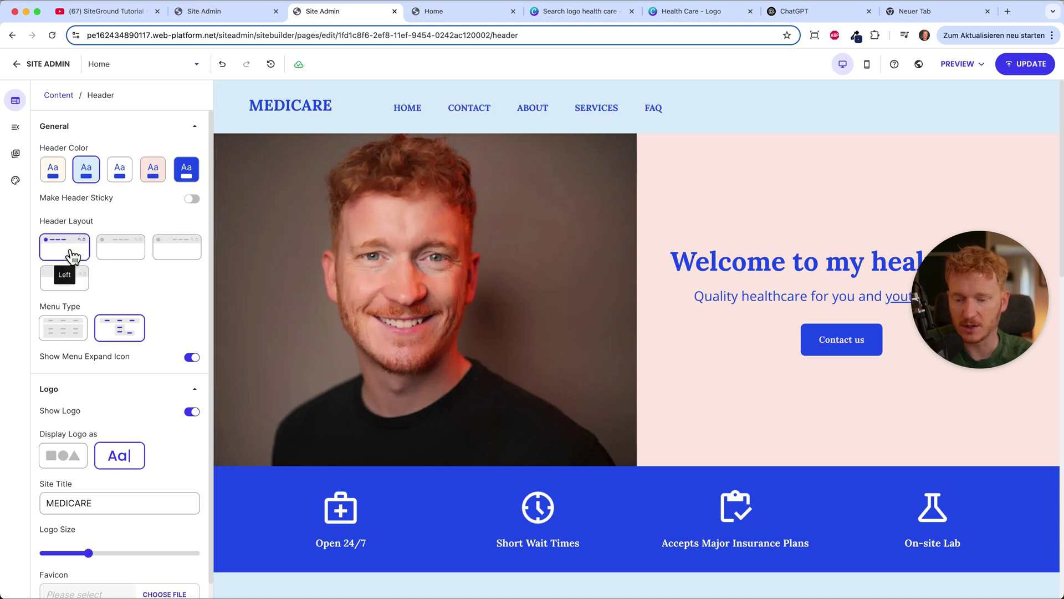
{"action": "left_click", "coordinate": [120, 246]}
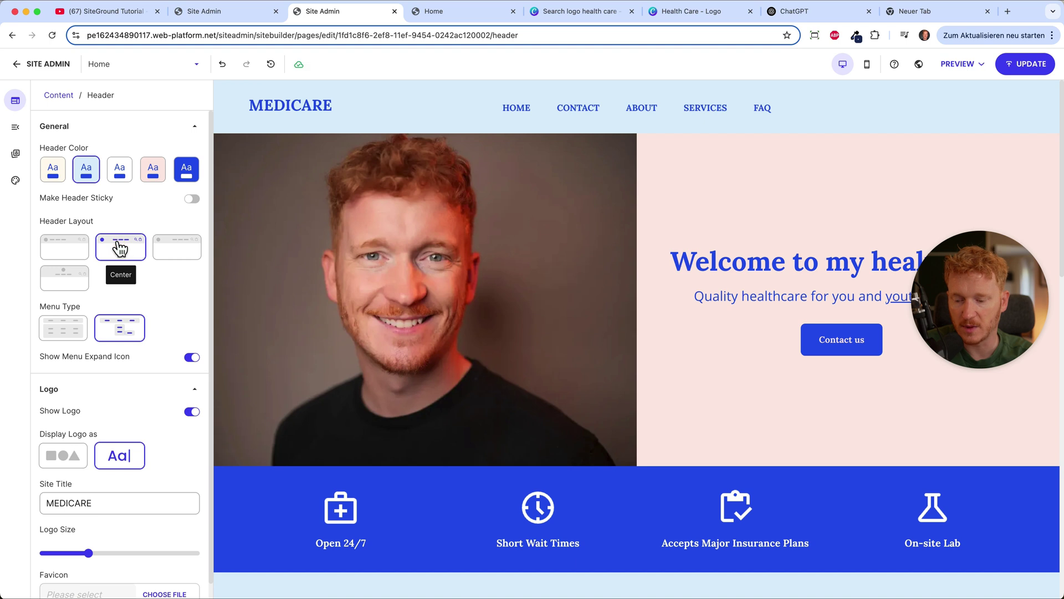
{"action": "left_click", "coordinate": [77, 261]}
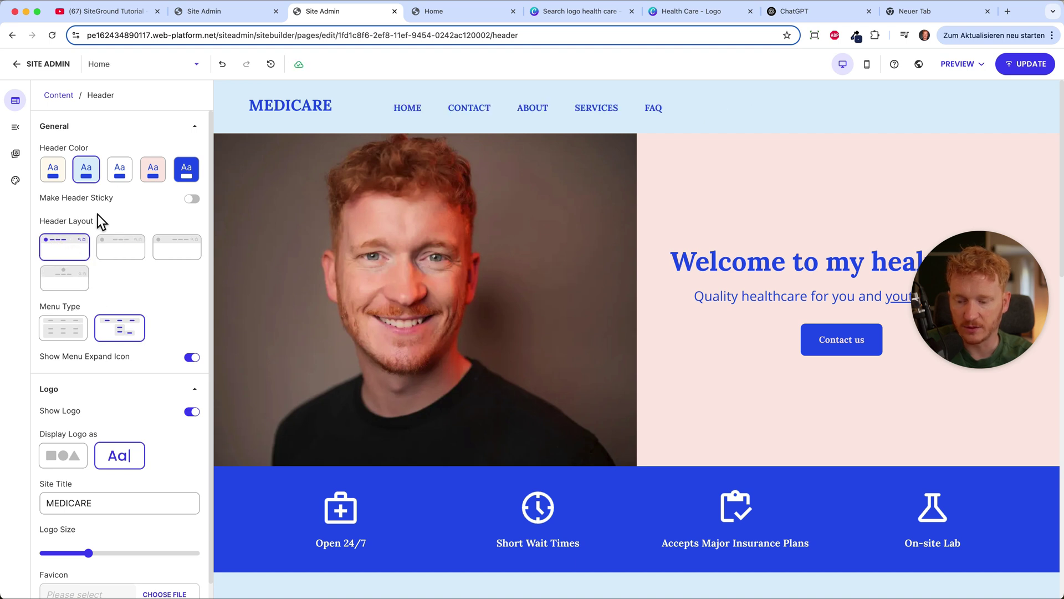
Set the header background to white and move the navigation links to the right.
{"action": "left_click", "coordinate": [119, 169]}
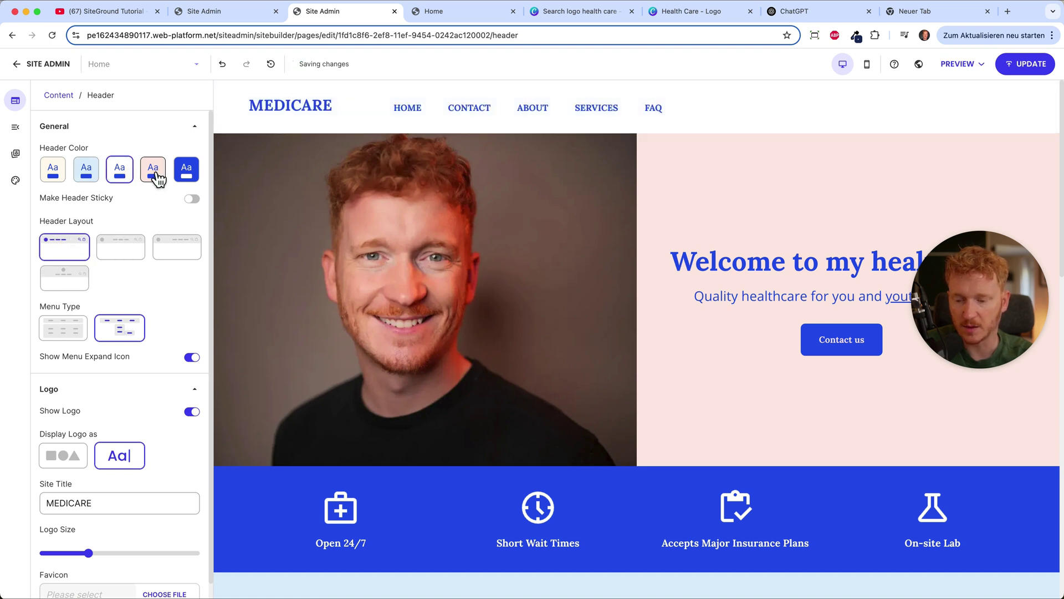
{"action": "left_click", "coordinate": [189, 172]}
{"action": "left_click", "coordinate": [118, 174]}
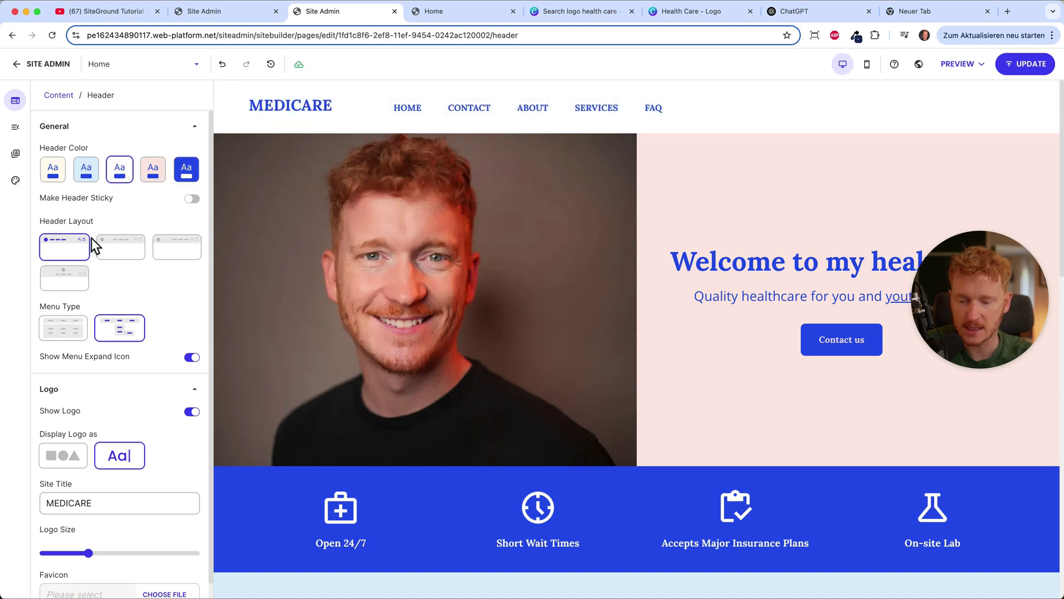
{"action": "left_click", "coordinate": [119, 256]}
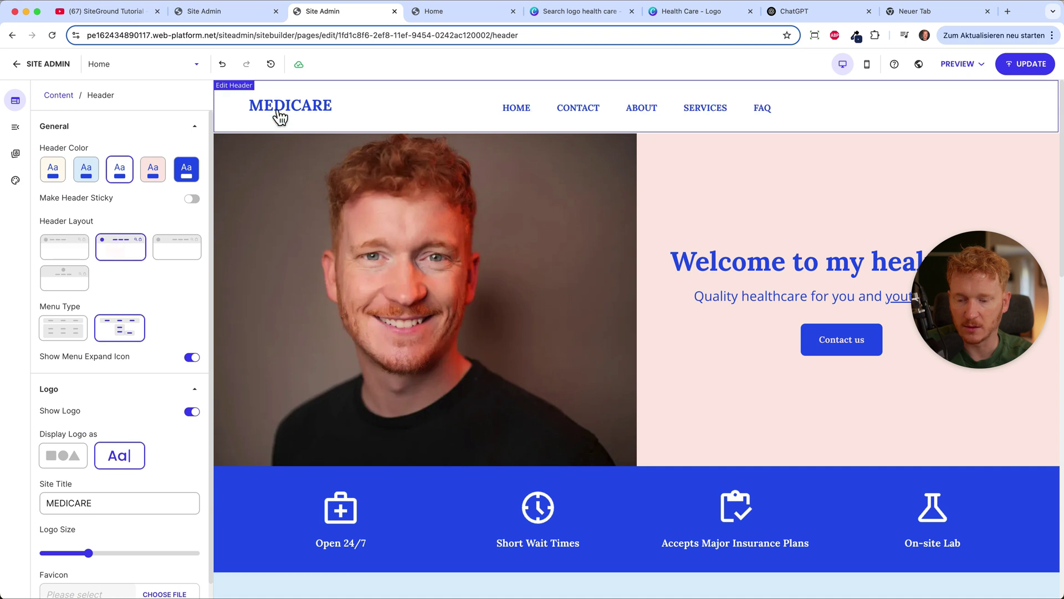
{"action": "left_click", "coordinate": [178, 246]}
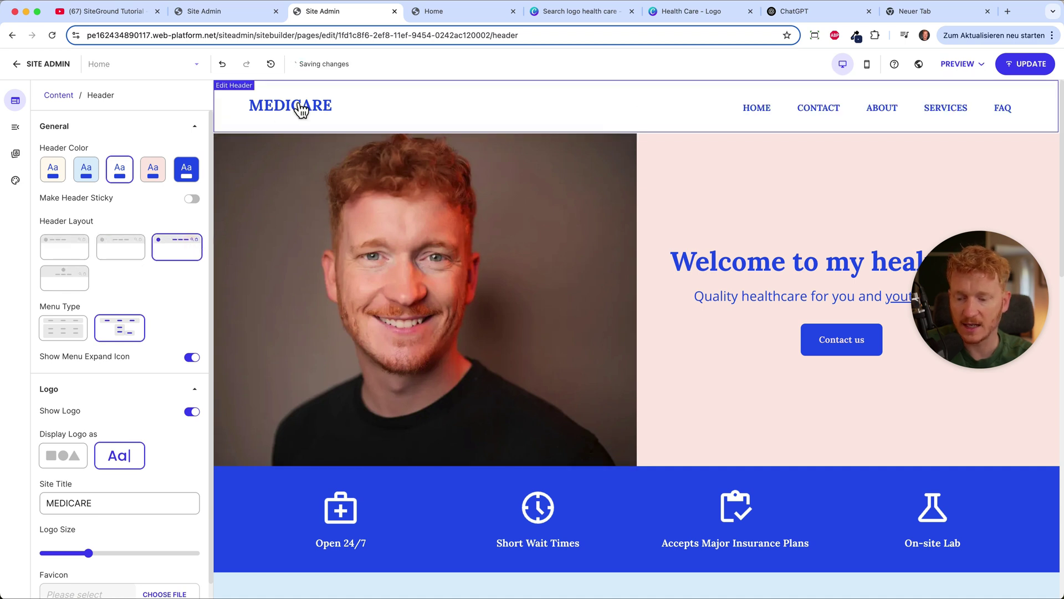
Replace the MEDICARE site title with the new health care name and display the header logo as an image.
{"action": "scroll", "coordinate": [149, 396], "scroll_direction": "down", "scroll_amount": 1}
{"action": "left_click", "coordinate": [118, 486]}
{"action": "left_click_drag", "start_coordinate": [118, 487], "coordinate": [5, 483]}
{"action": "type", "text": "Juli"}
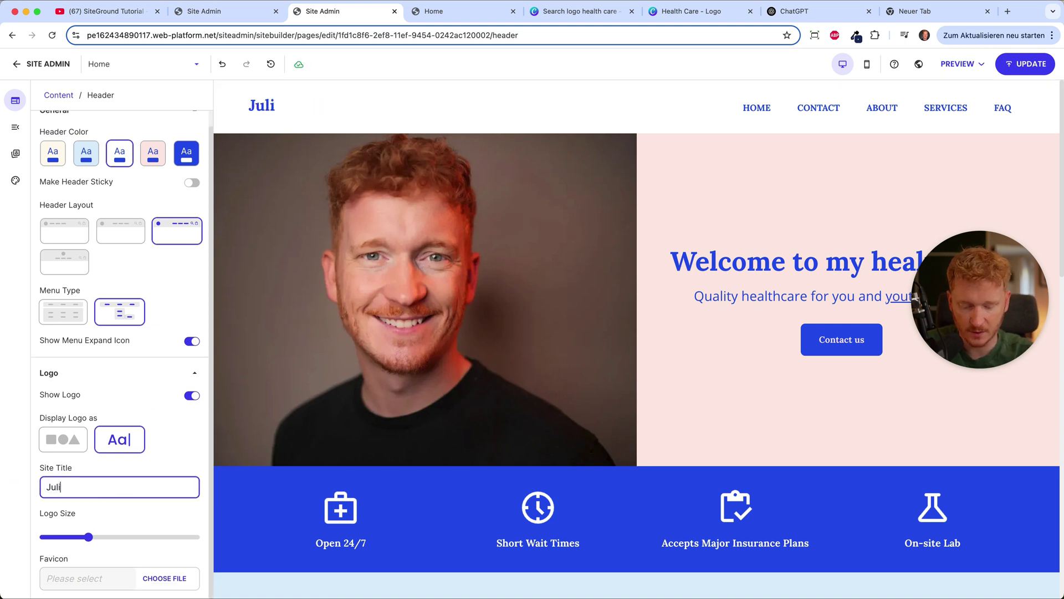
{"action": "type", "text": "an'Äs Health Care"}
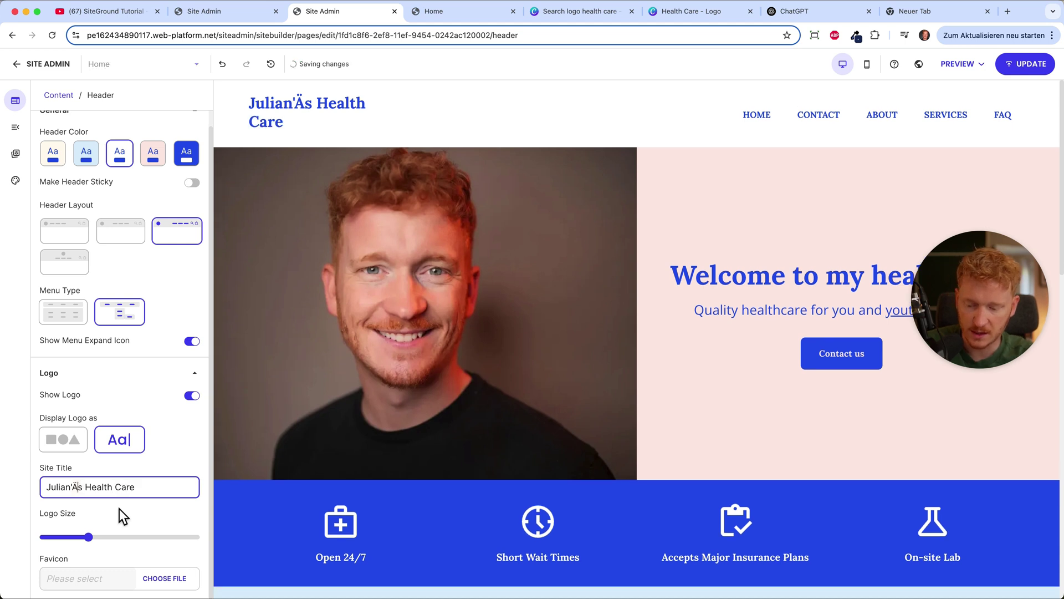
{"action": "key", "text": "BackSpace"}
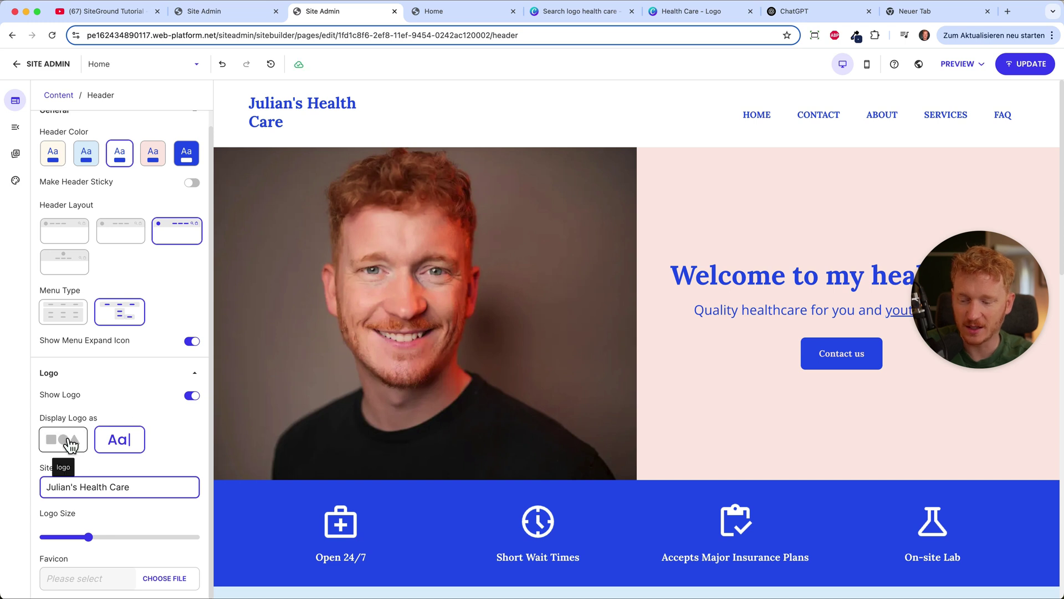
{"action": "left_click", "coordinate": [71, 443]}
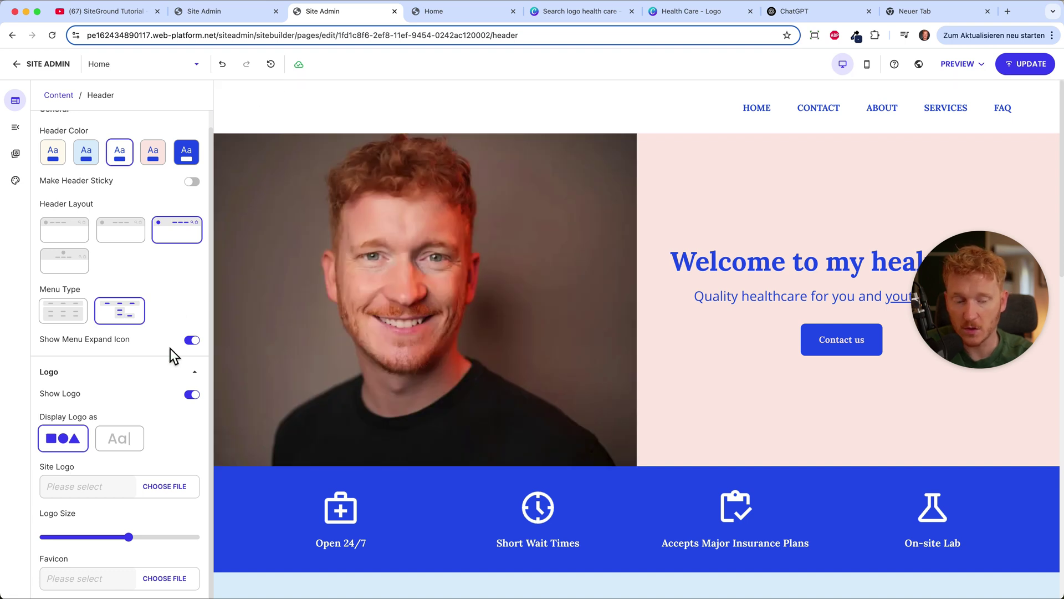
{"action": "left_click", "coordinate": [557, 17]}
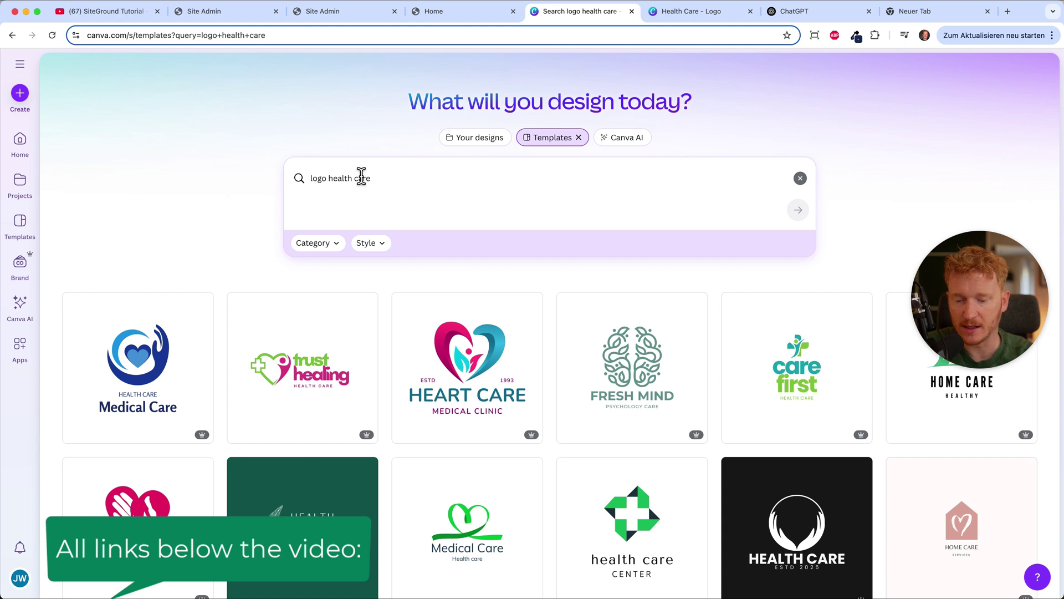
{"action": "scroll", "coordinate": [404, 399], "scroll_direction": "down", "scroll_amount": 15}
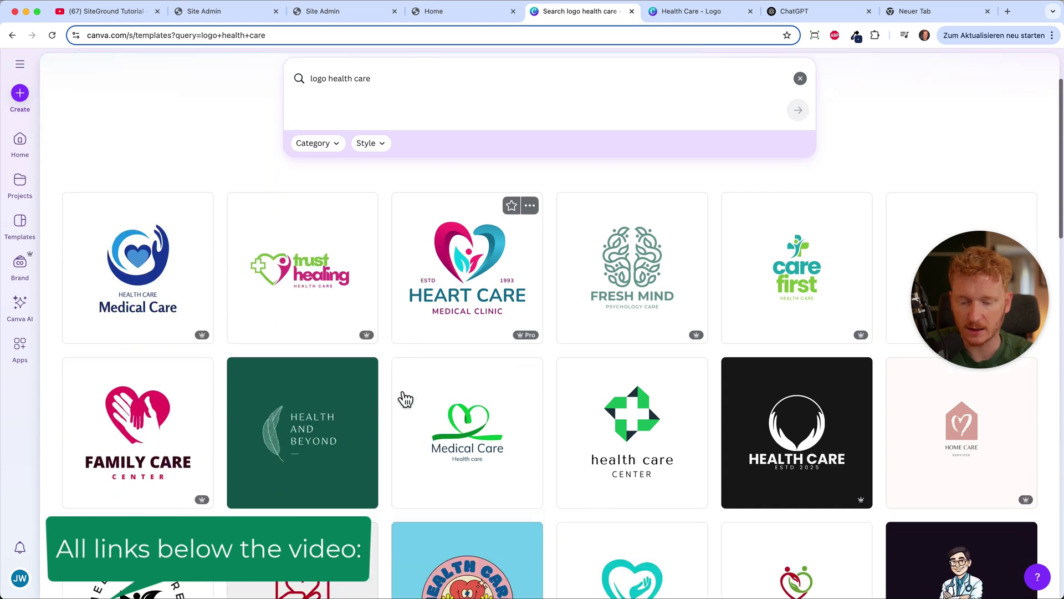
{"action": "scroll", "coordinate": [404, 399], "scroll_direction": "down", "scroll_amount": 7}
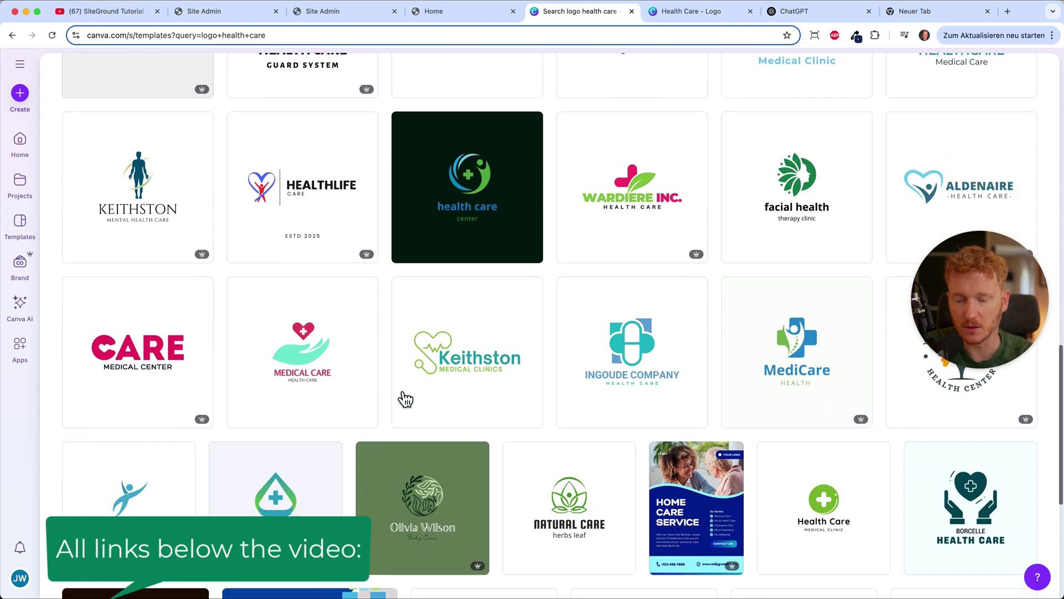
{"action": "scroll", "coordinate": [404, 399], "scroll_direction": "up", "scroll_amount": 3}
{"action": "scroll", "coordinate": [406, 399], "scroll_direction": "up", "scroll_amount": 3}
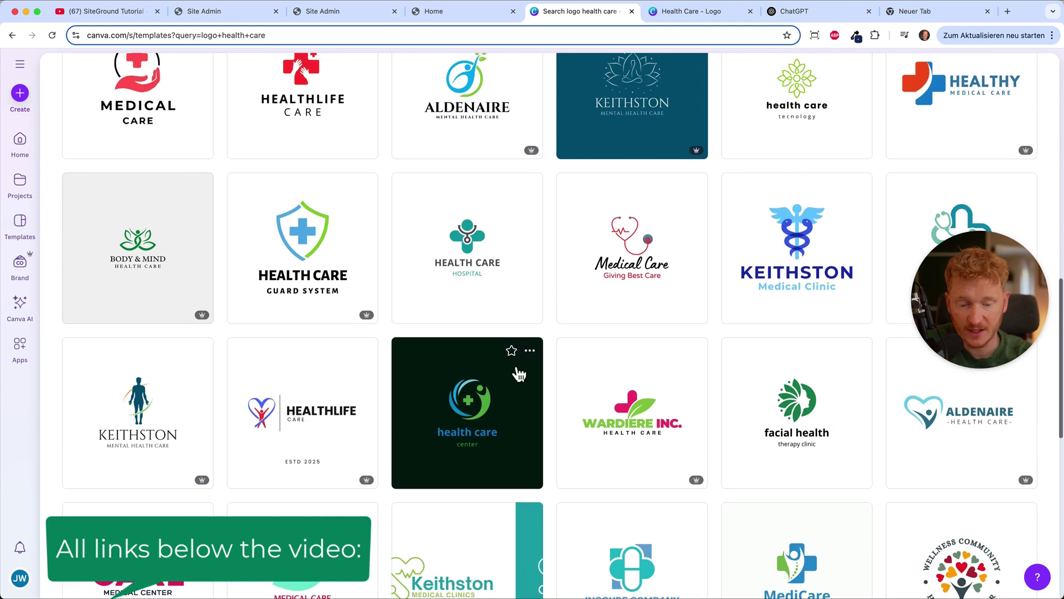
{"action": "scroll", "coordinate": [491, 280], "scroll_direction": "up", "scroll_amount": 2}
{"action": "scroll", "coordinate": [497, 243], "scroll_direction": "up", "scroll_amount": 9}
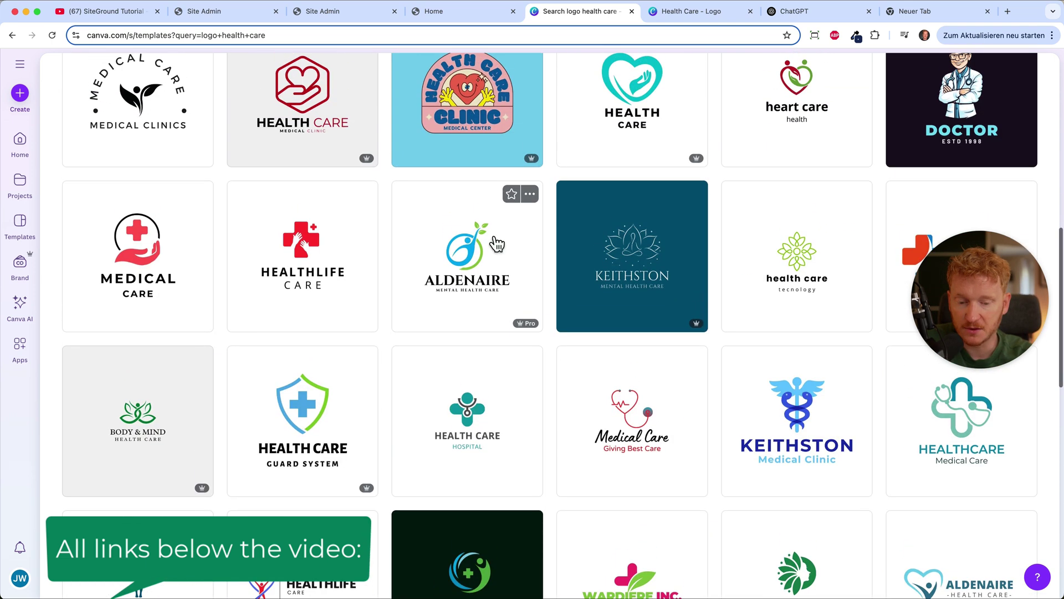
{"action": "scroll", "coordinate": [497, 244], "scroll_direction": "up", "scroll_amount": 2}
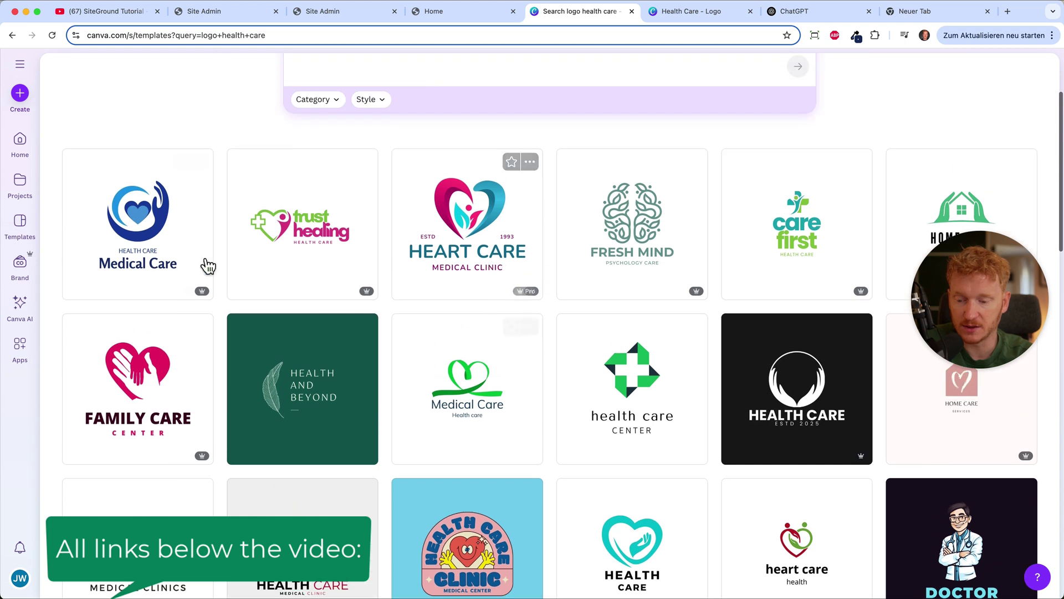
Change the logo's Medical Care line to read New York.
{"action": "left_click", "coordinate": [674, 12]}
{"action": "left_click", "coordinate": [538, 433]}
{"action": "double_click", "coordinate": [538, 435]}
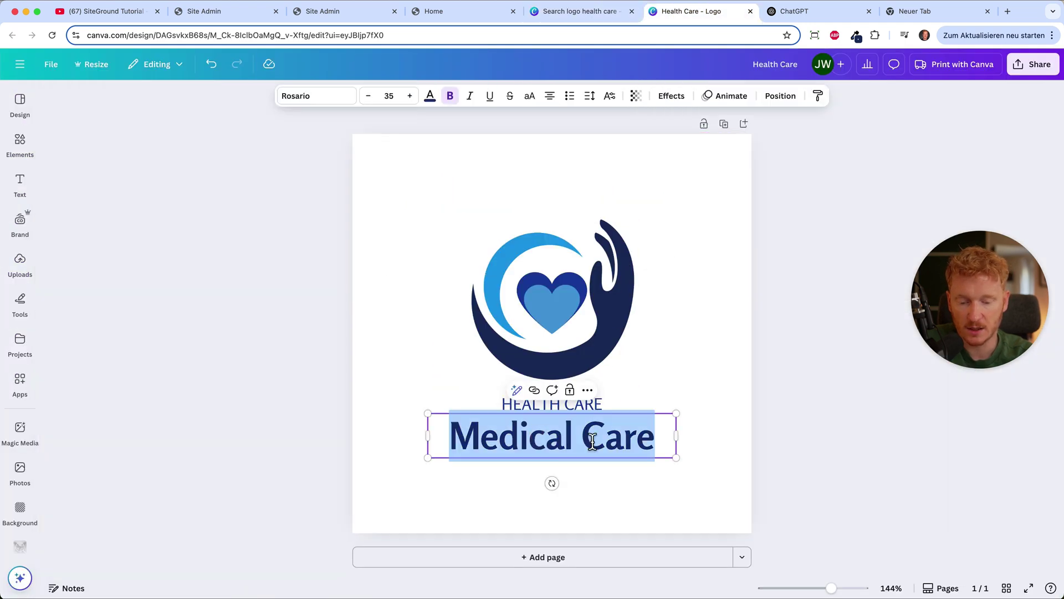
{"action": "type", "text": "New Yoa"}
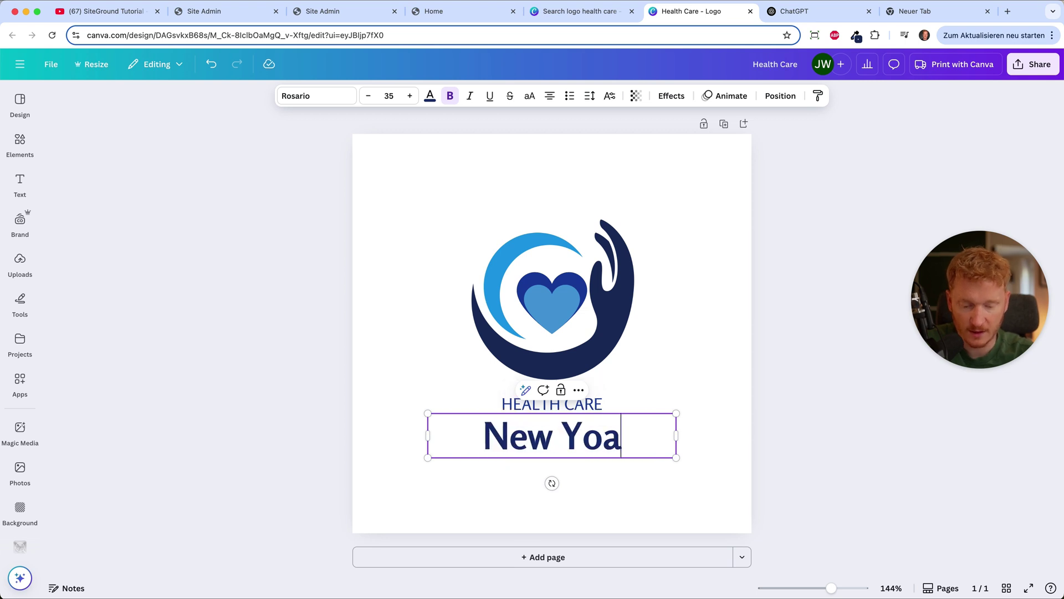
{"action": "key", "text": "BackSpace"}
{"action": "type", "text": "rk"}
{"action": "left_click", "coordinate": [803, 314]}
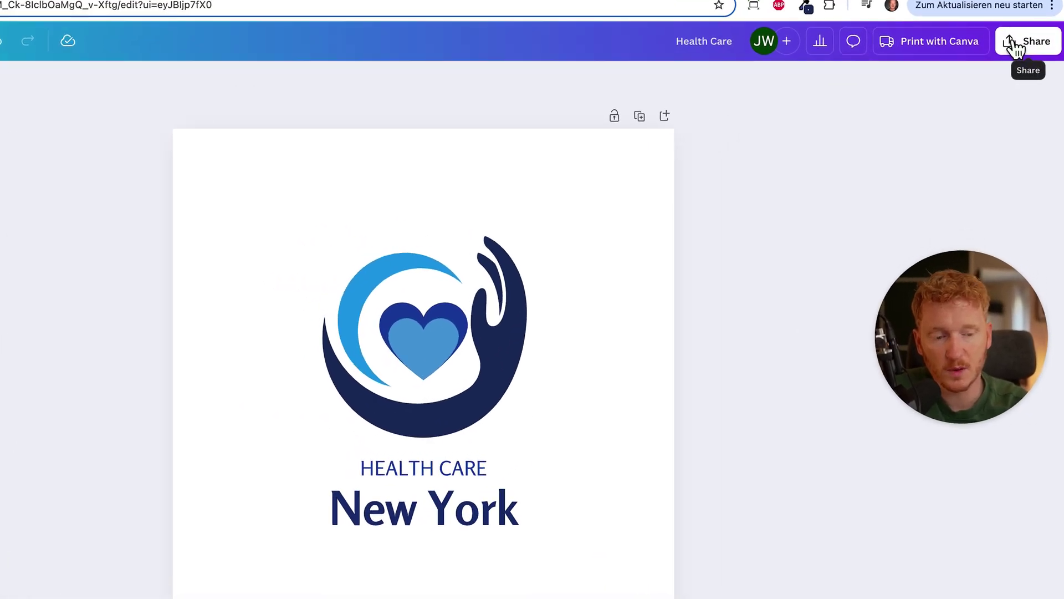
Download the logo as a PNG with a transparent background.
{"action": "left_click", "coordinate": [1016, 49]}
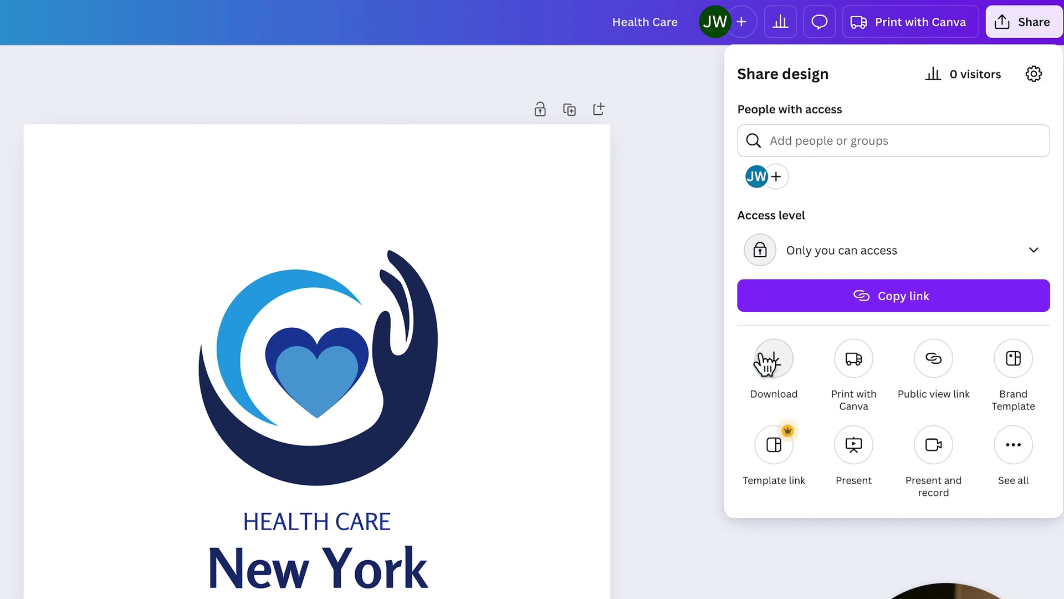
{"action": "left_click", "coordinate": [764, 361]}
{"action": "left_click", "coordinate": [793, 306]}
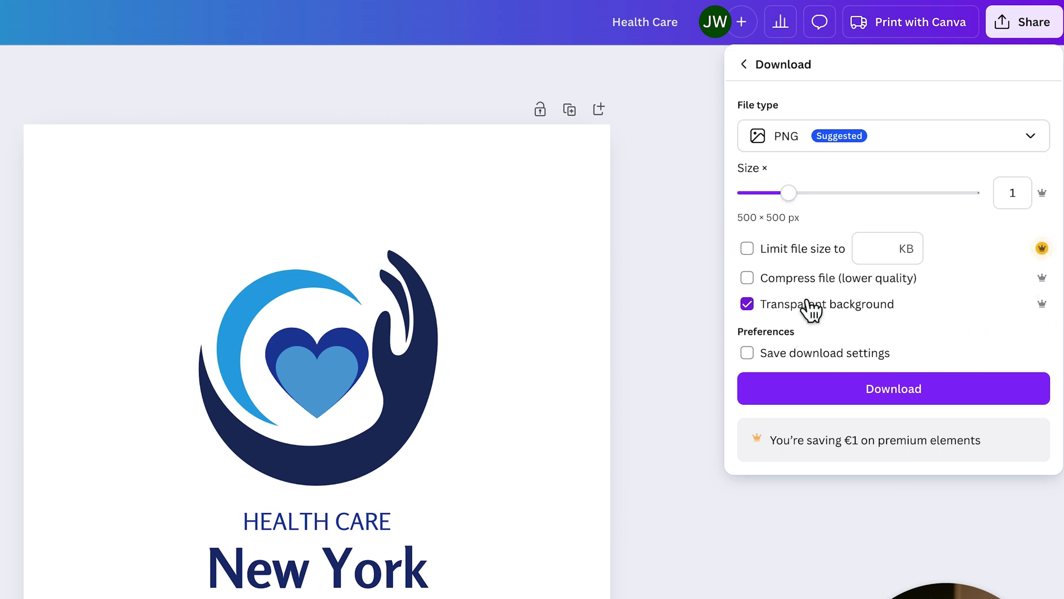
{"action": "left_click", "coordinate": [855, 393]}
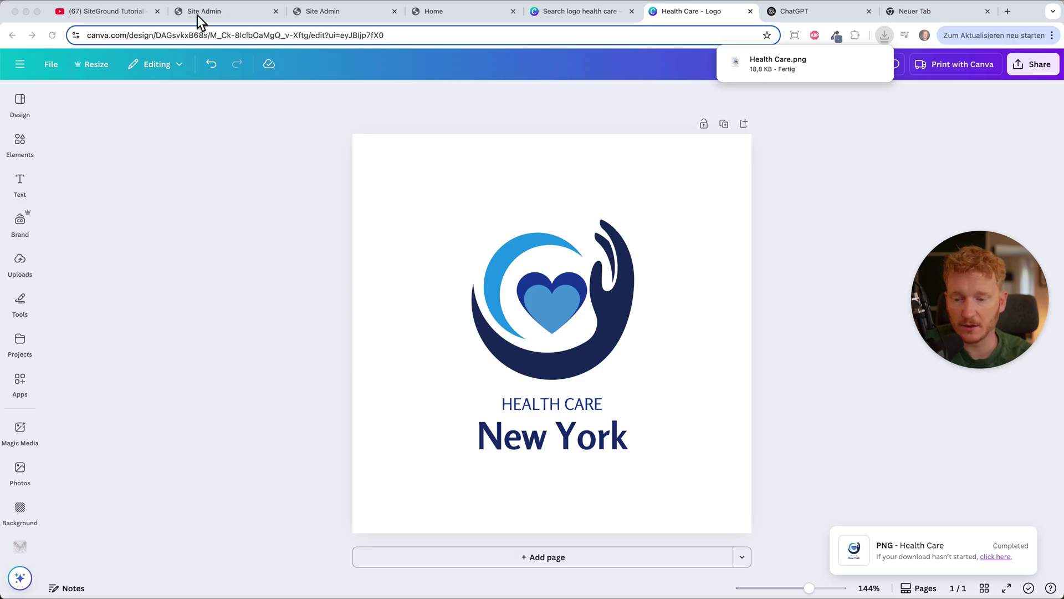
Upload Health Care.png as the site logo and enlarge it with the Logo Size slider.
{"action": "left_click", "coordinate": [198, 14]}
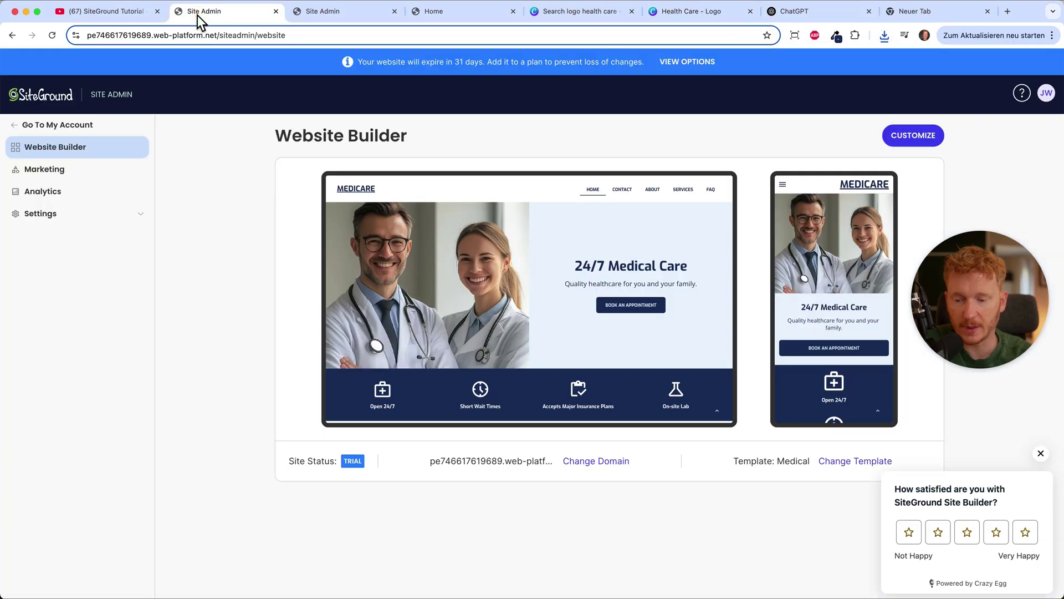
{"action": "left_click", "coordinate": [326, 12]}
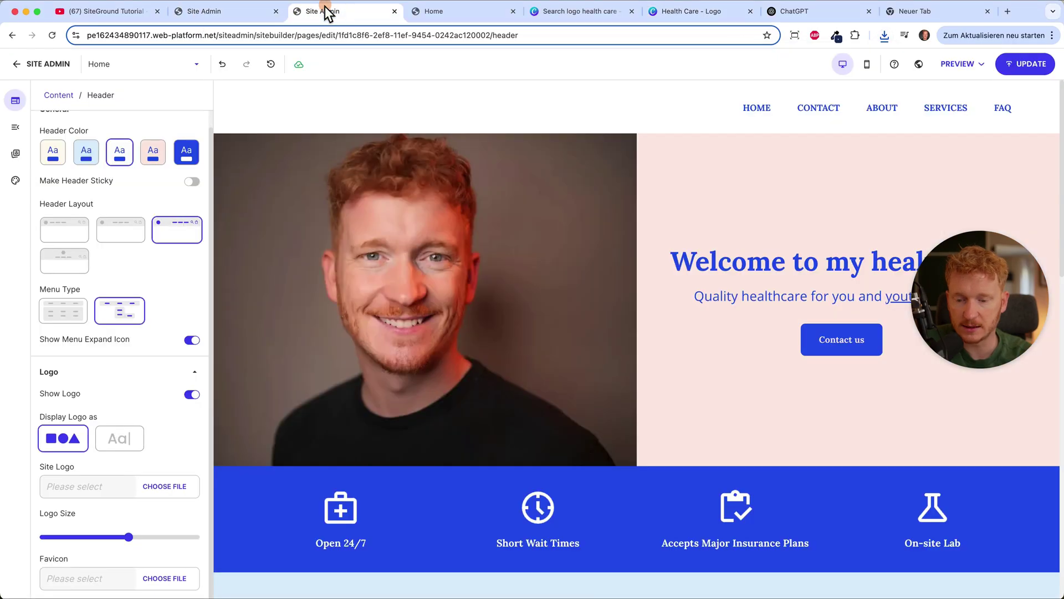
{"action": "left_click", "coordinate": [173, 488]}
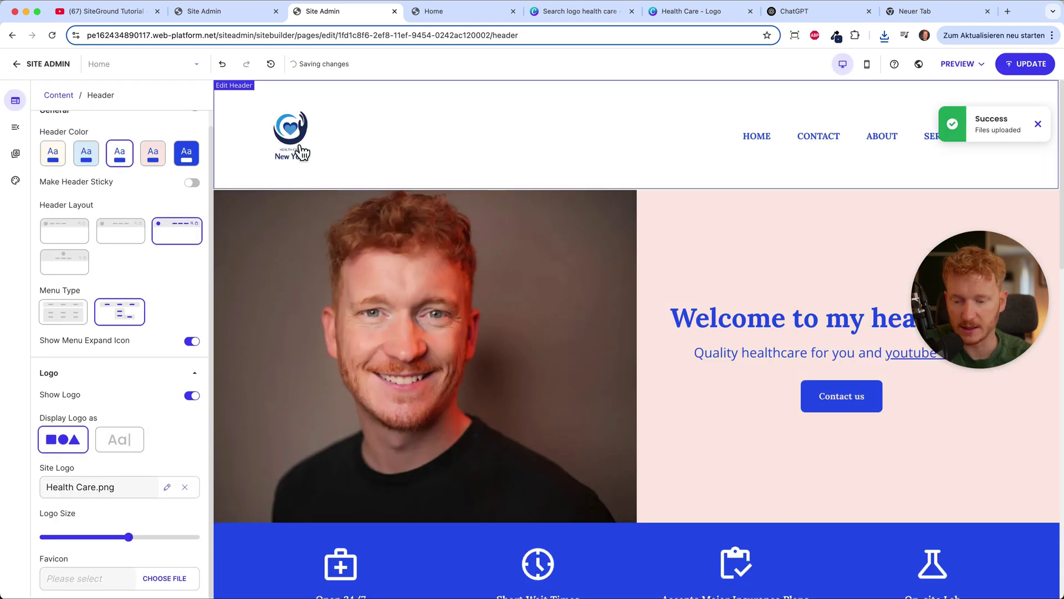
{"action": "left_click_drag", "start_coordinate": [129, 537], "coordinate": [158, 524]}
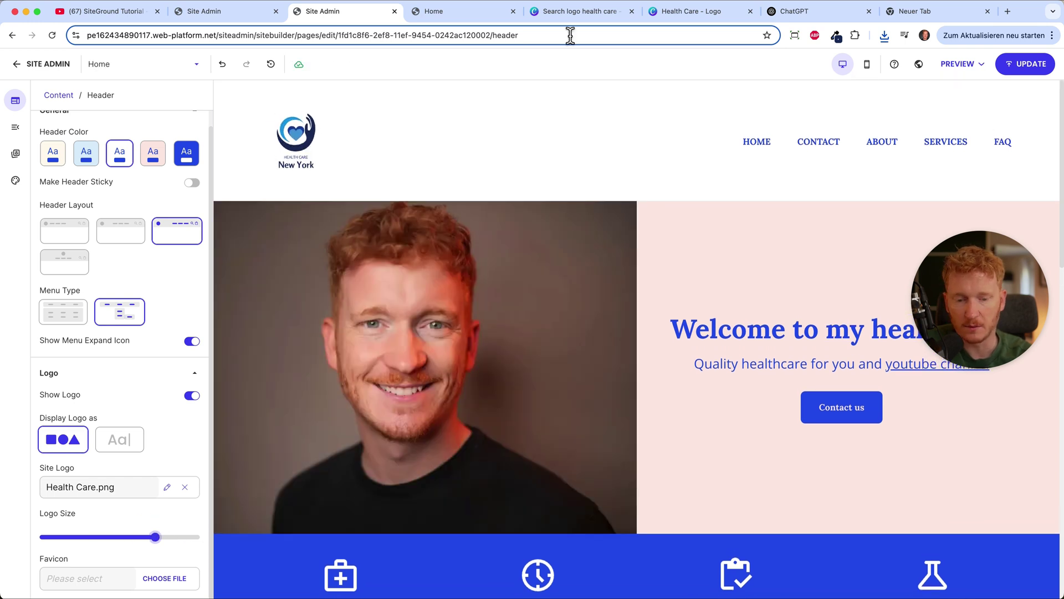
Rearrange the logo horizontally with the graphic top-left and enlarged HEALTH CARE New York text beside it.
{"action": "left_click", "coordinate": [673, 10]}
{"action": "left_click", "coordinate": [567, 303]}
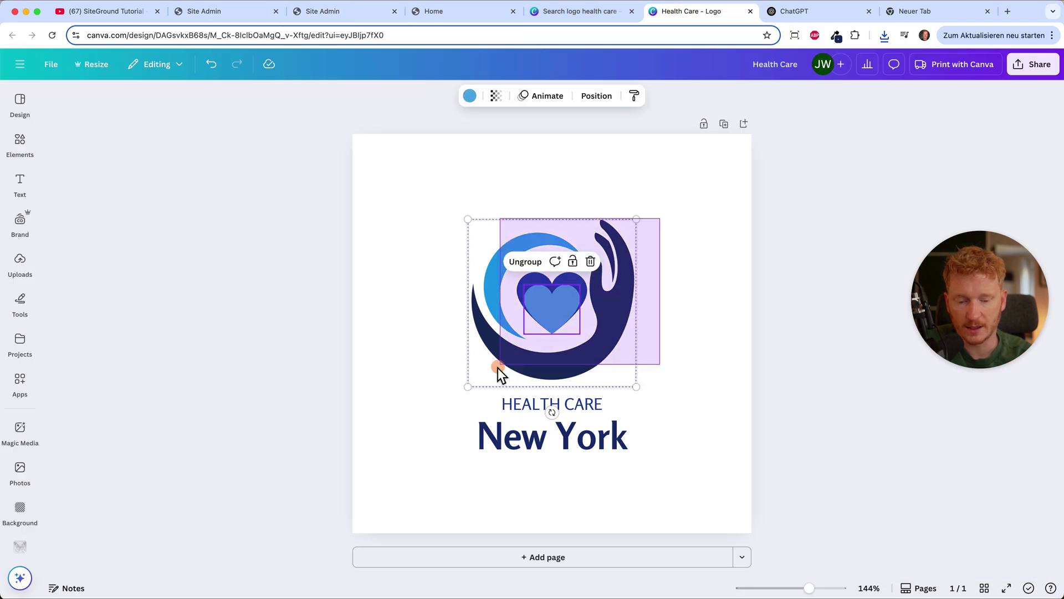
{"action": "left_click", "coordinate": [527, 347]}
{"action": "left_click_drag", "start_coordinate": [527, 347], "coordinate": [427, 261]}
{"action": "mouse_move", "coordinate": [670, 375]}
{"action": "left_mouse_down"}
{"action": "mouse_move", "coordinate": [529, 471]}
{"action": "mouse_move", "coordinate": [615, 225]}
{"action": "left_mouse_up"}
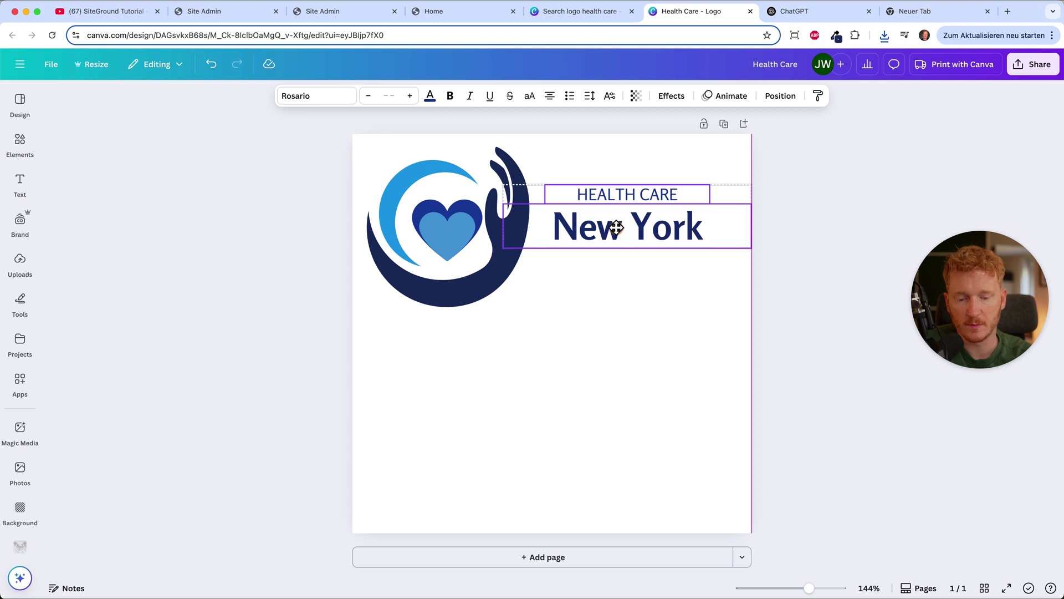
{"action": "left_click_drag", "start_coordinate": [502, 248], "coordinate": [485, 263]}
{"action": "left_click_drag", "start_coordinate": [594, 225], "coordinate": [613, 231]}
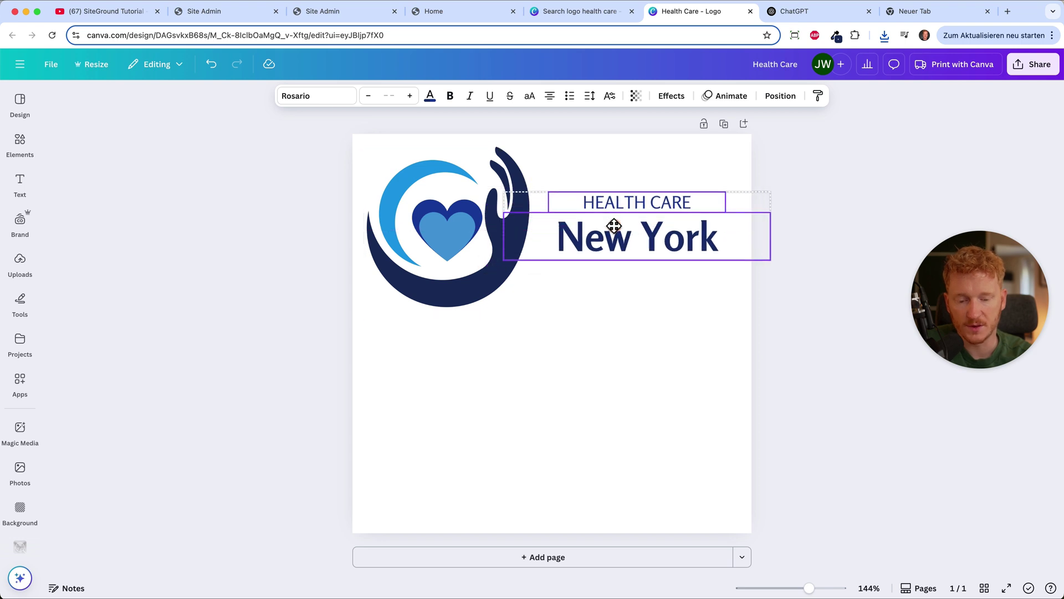
{"action": "left_click", "coordinate": [595, 312]}
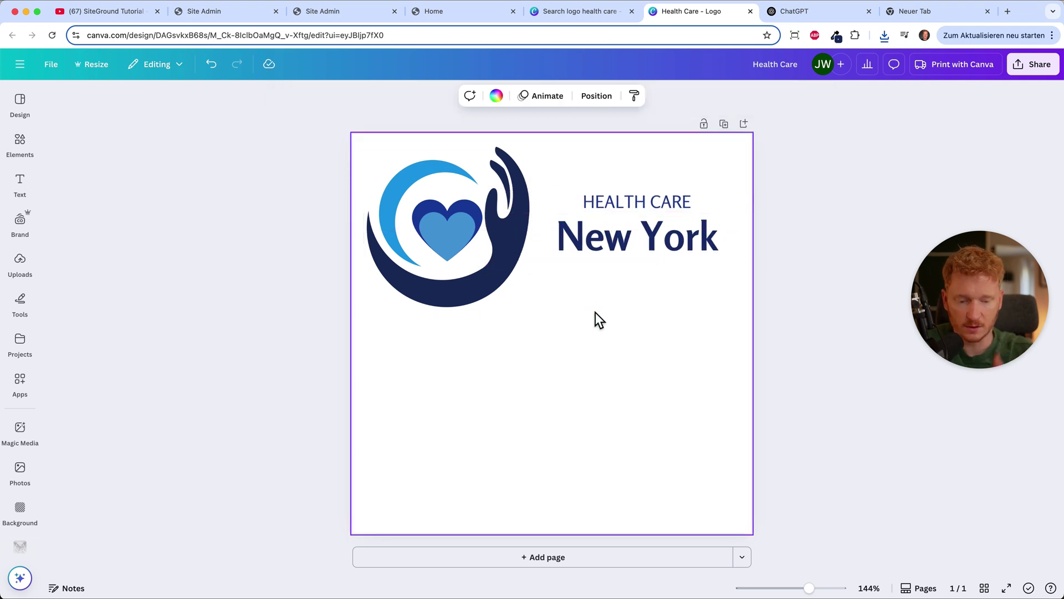
{"action": "left_click", "coordinate": [794, 196]}
Take a screenshot of the rearranged logo and return to the SiteGround header editor.
{"action": "key", "text": "super+shift+4"}
{"action": "left_click_drag", "start_coordinate": [355, 136], "coordinate": [738, 324]}
{"action": "left_click", "coordinate": [316, 19]}
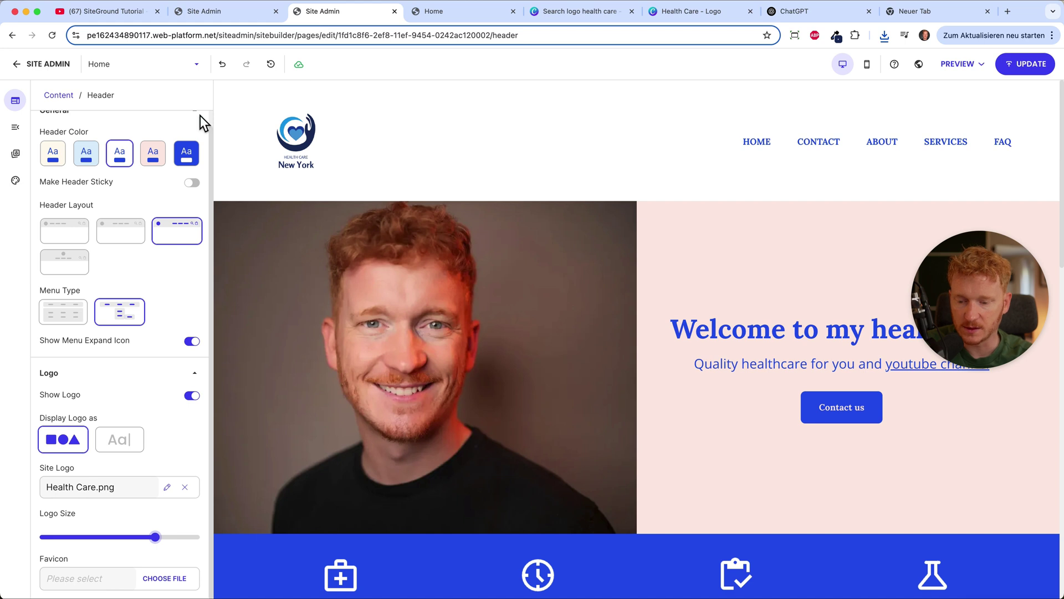
Upload the horizontal logo screenshot, apply it as favicon, and enlarge the header logo.
{"action": "left_click", "coordinate": [161, 573]}
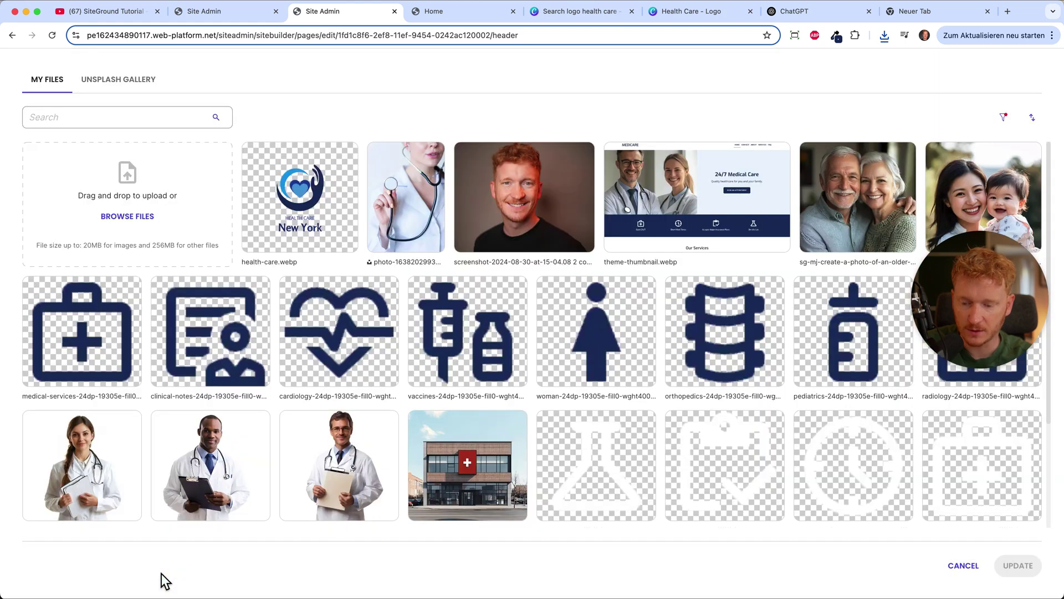
{"action": "left_click_drag", "start_coordinate": [141, 226], "coordinate": [141, 226]}
{"action": "left_click", "coordinate": [1015, 565]}
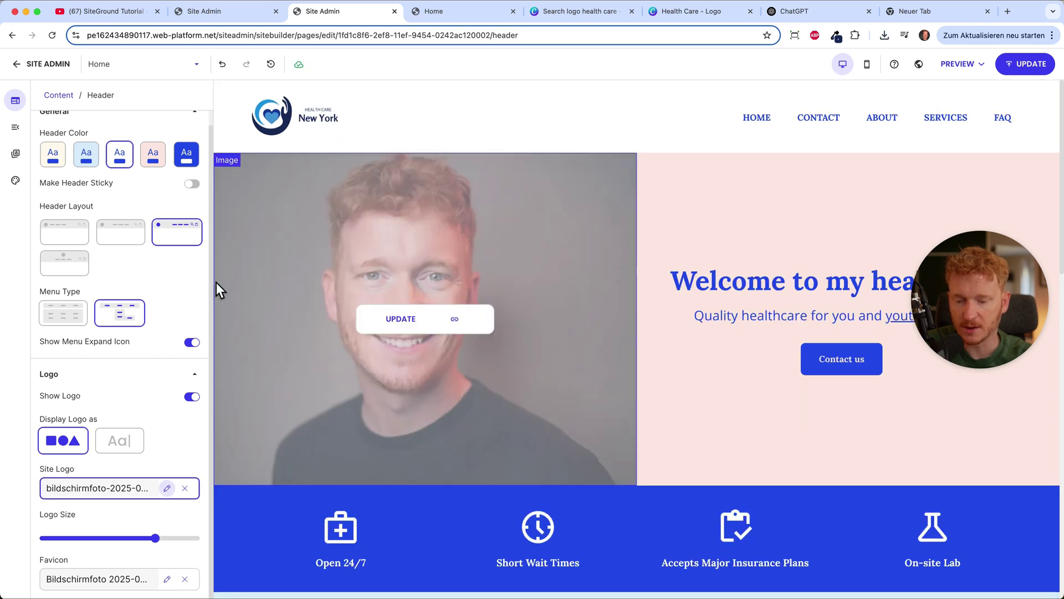
{"action": "left_click_drag", "start_coordinate": [157, 539], "coordinate": [174, 540]}
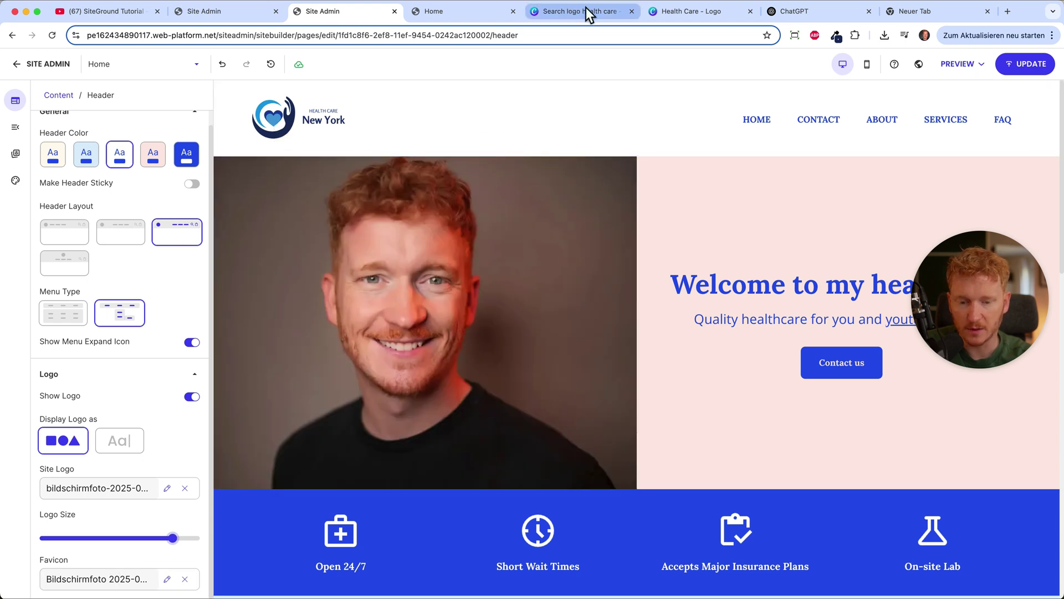
Delete the HEALTH CARE and New York text and enlarge the heart-and-hands icon to fill the page.
{"action": "left_click", "coordinate": [669, 13]}
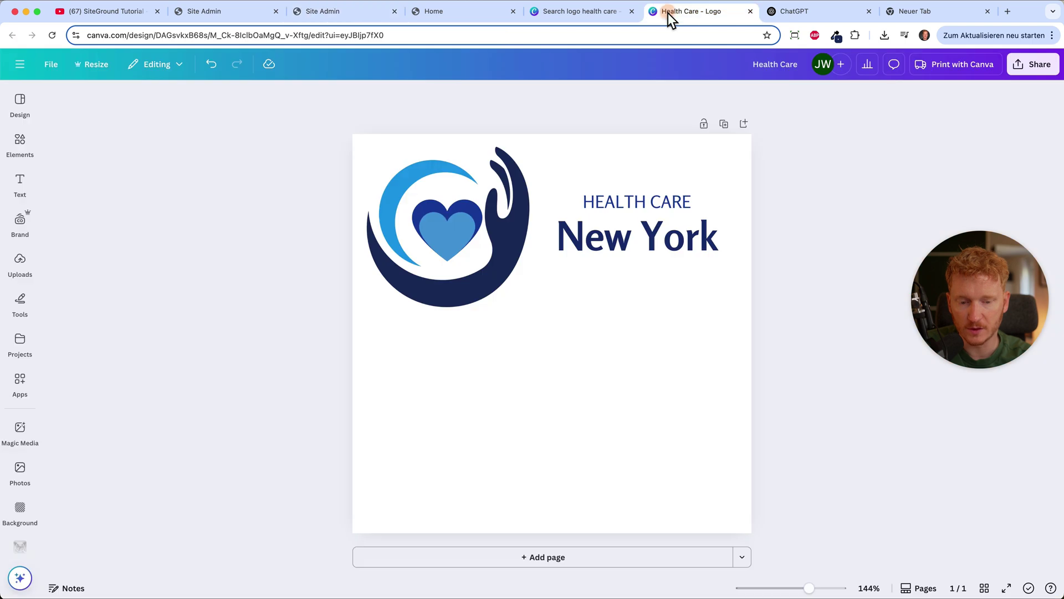
{"action": "left_click_drag", "start_coordinate": [754, 201], "coordinate": [632, 286]}
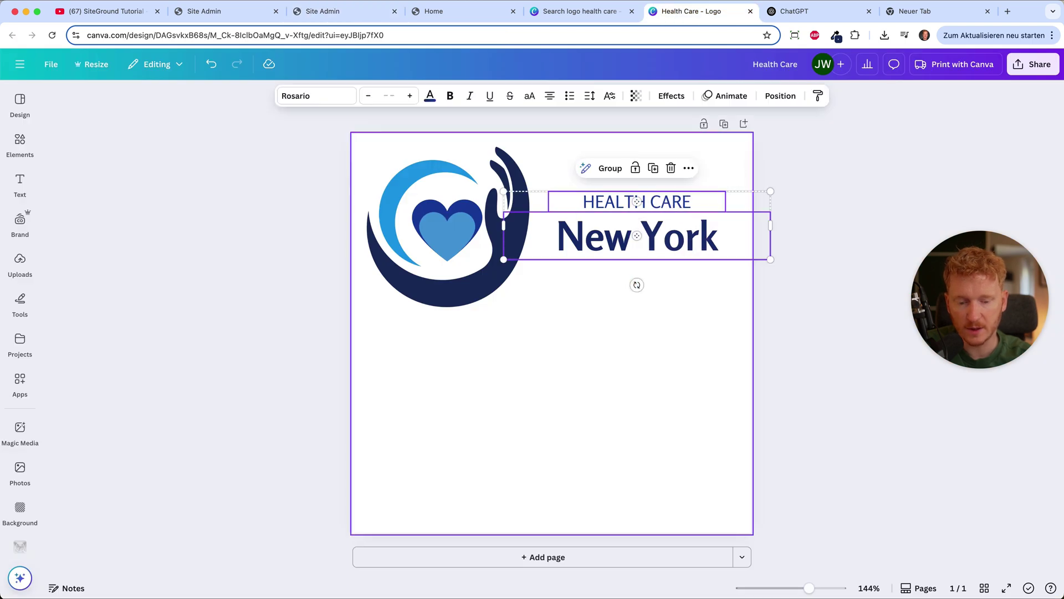
{"action": "key", "text": "Delete"}
{"action": "left_click_drag", "start_coordinate": [596, 166], "coordinate": [394, 348]}
{"action": "left_click_drag", "start_coordinate": [534, 318], "coordinate": [765, 505]}
{"action": "left_click", "coordinate": [875, 308]}
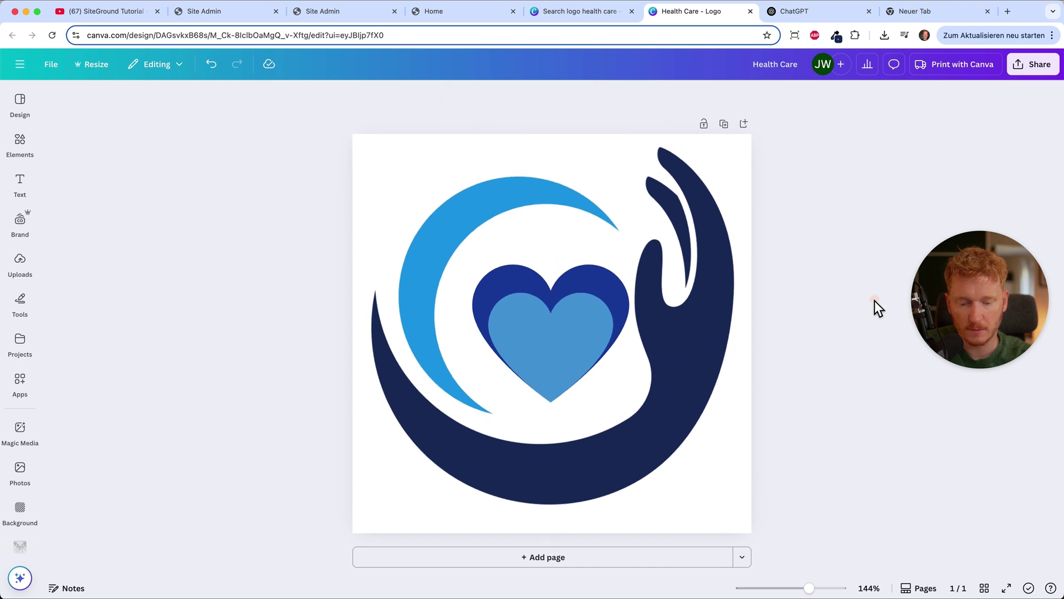
Download the icon-only design as a PNG.
{"action": "left_click", "coordinate": [1033, 67]}
{"action": "left_click", "coordinate": [861, 297]}
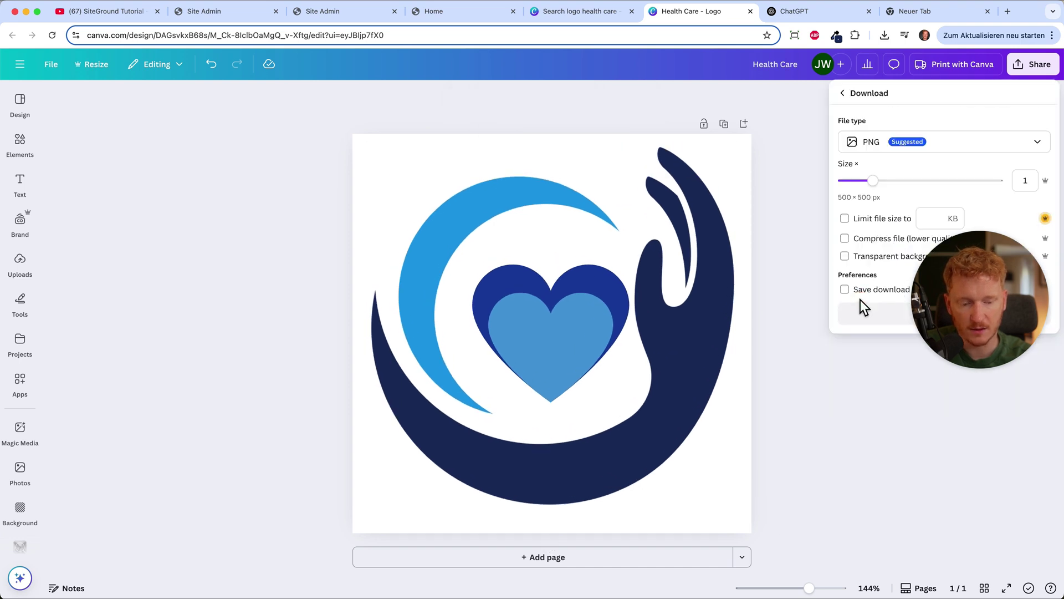
{"action": "left_click", "coordinate": [862, 316]}
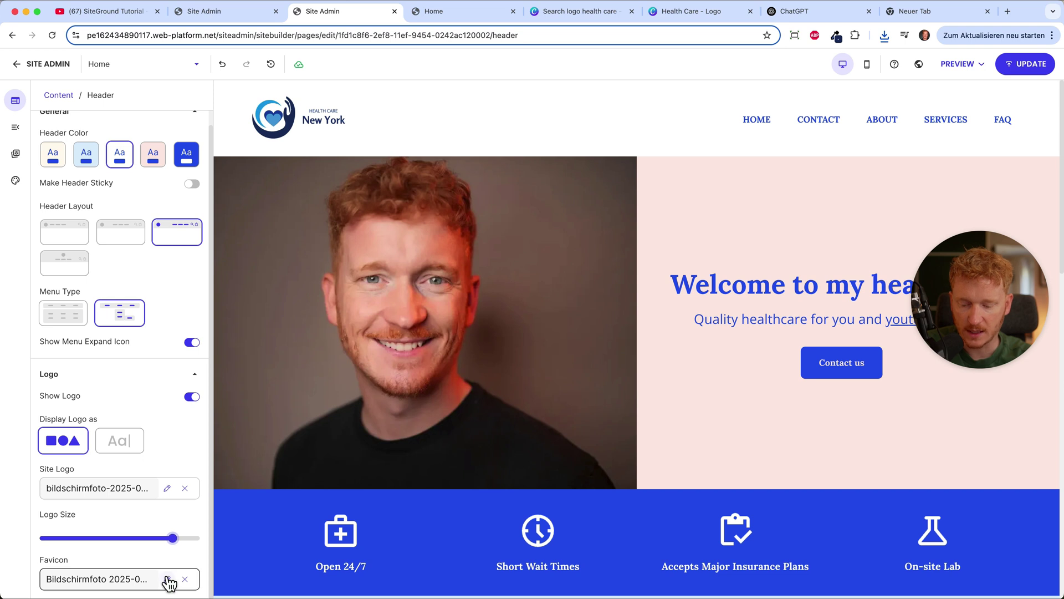
Set health-care-1.webp as the favicon and check it on the live website.
{"action": "left_click", "coordinate": [167, 578]}
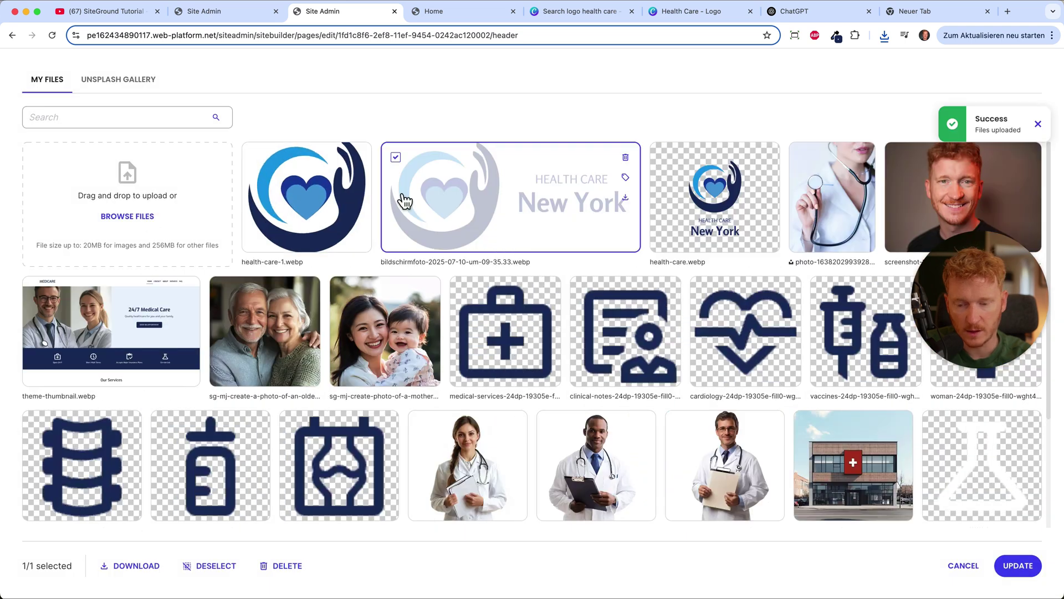
{"action": "left_click", "coordinate": [1019, 565]}
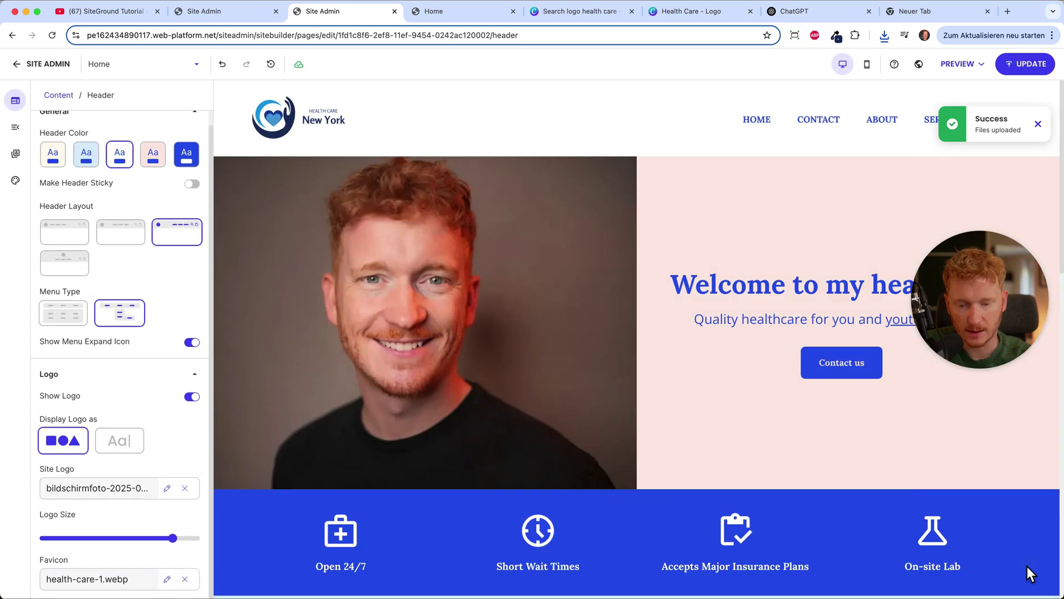
{"action": "left_click", "coordinate": [969, 67]}
{"action": "left_click", "coordinate": [894, 104]}
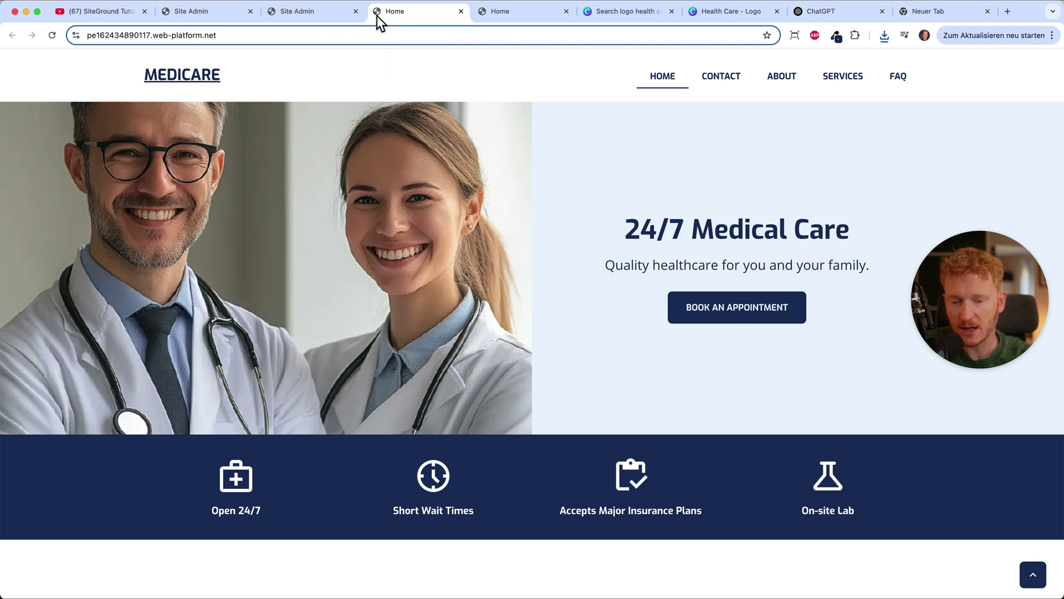
{"action": "left_click", "coordinate": [315, 18]}
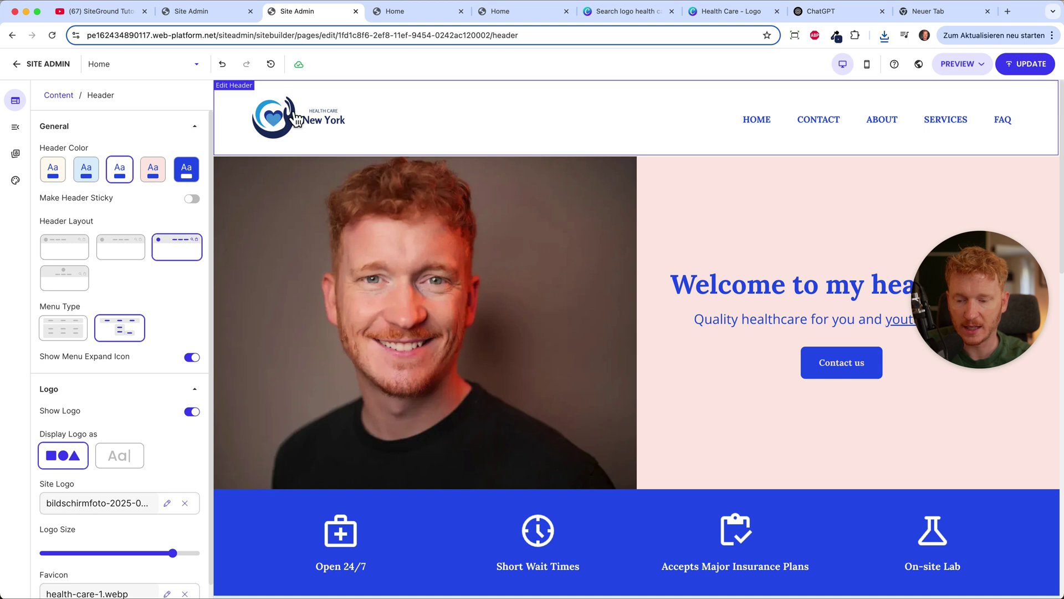
Return to the pages and sections list and open the Footer settings.
{"action": "left_click", "coordinate": [193, 126]}
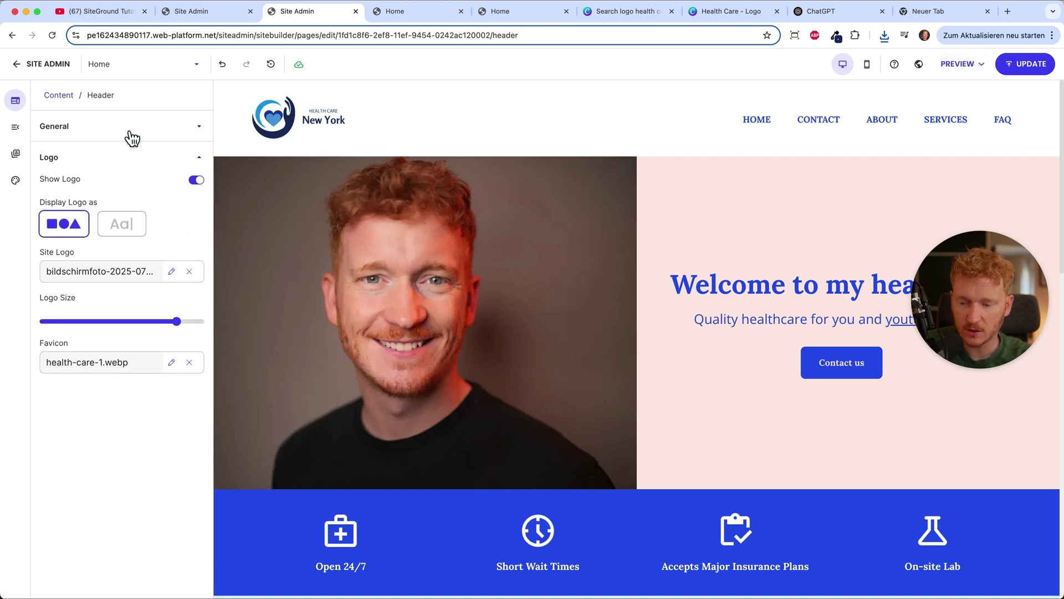
{"action": "left_click", "coordinate": [62, 97]}
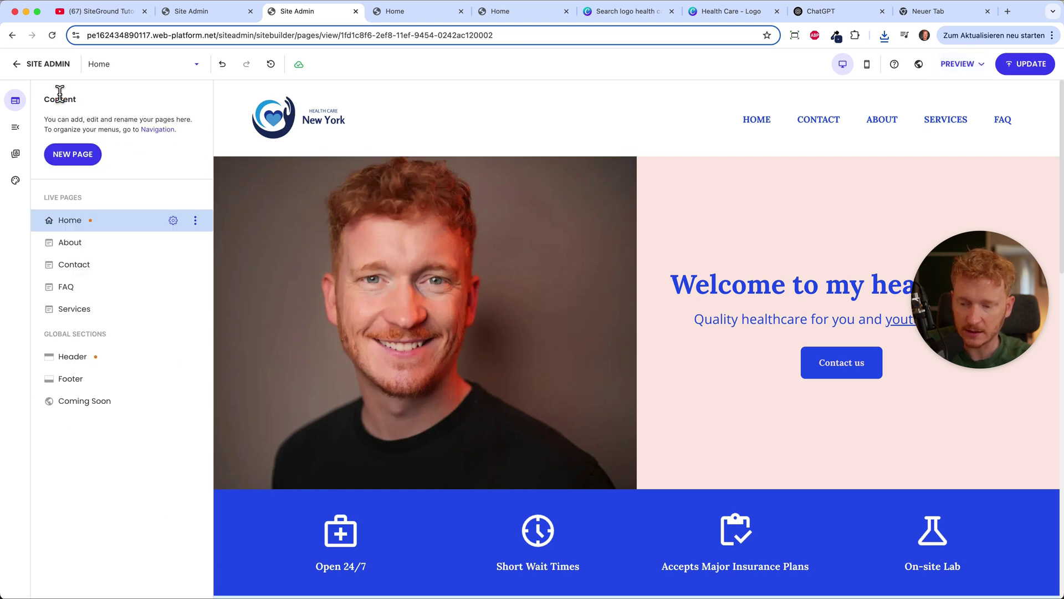
{"action": "left_click", "coordinate": [82, 380]}
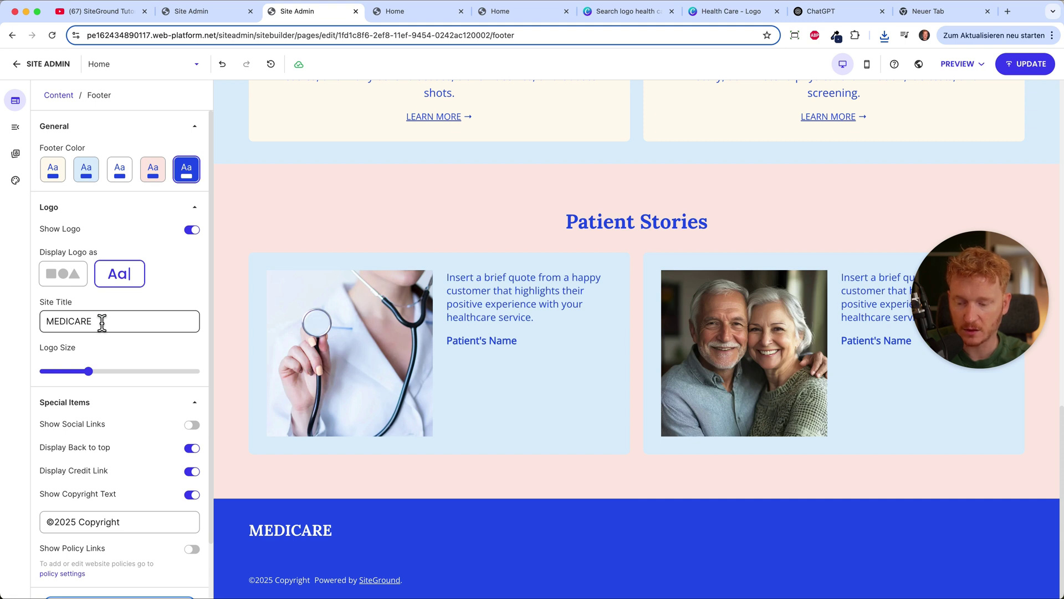
Turn on footer social links with the White colour style.
{"action": "left_click", "coordinate": [191, 425]}
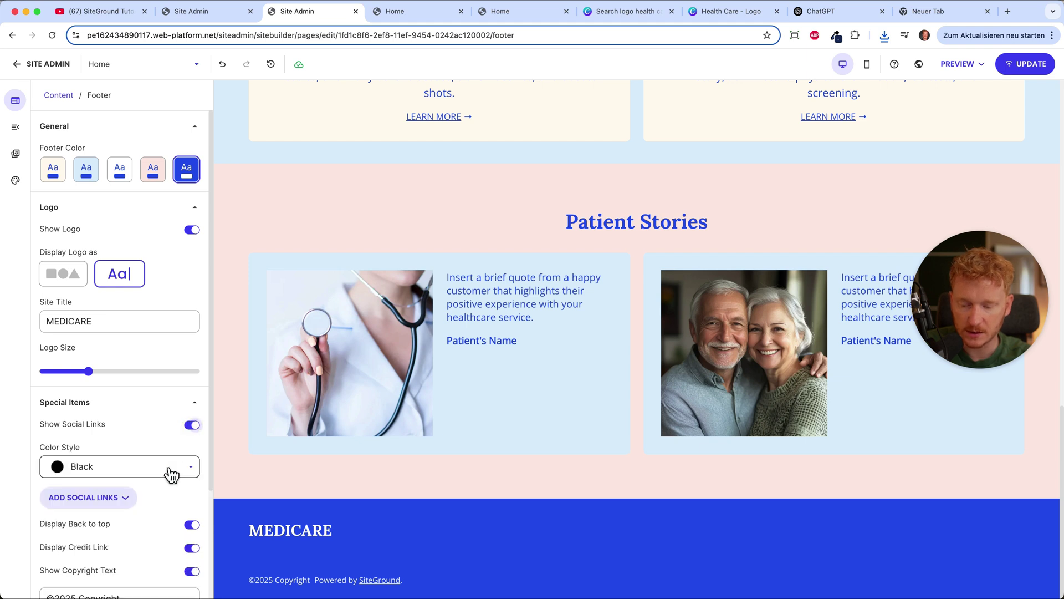
{"action": "left_click", "coordinate": [128, 494]}
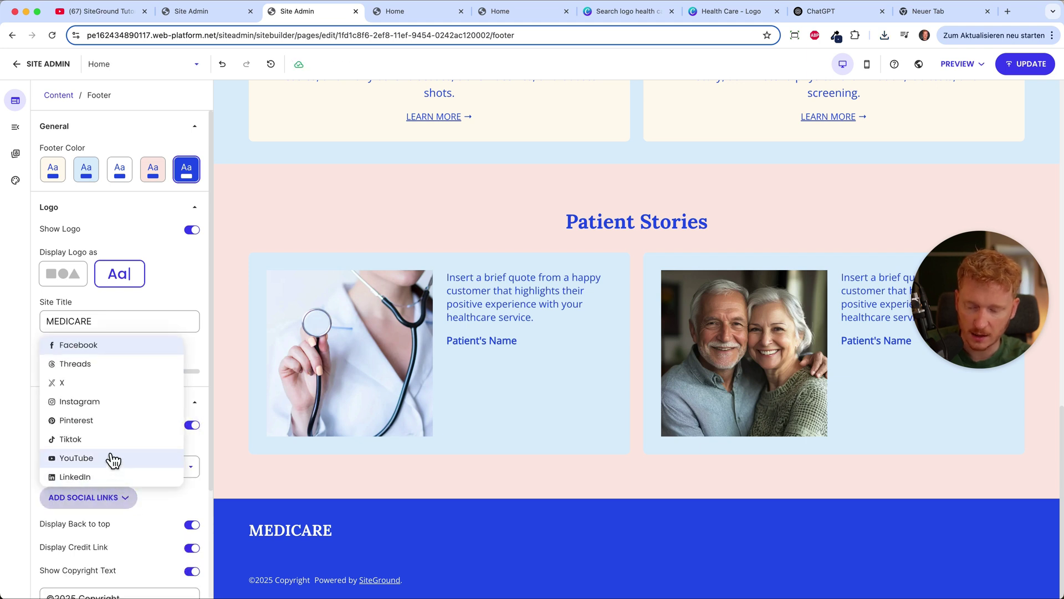
{"action": "left_click", "coordinate": [112, 459]}
{"action": "left_click", "coordinate": [140, 470]}
{"action": "left_click", "coordinate": [86, 531]}
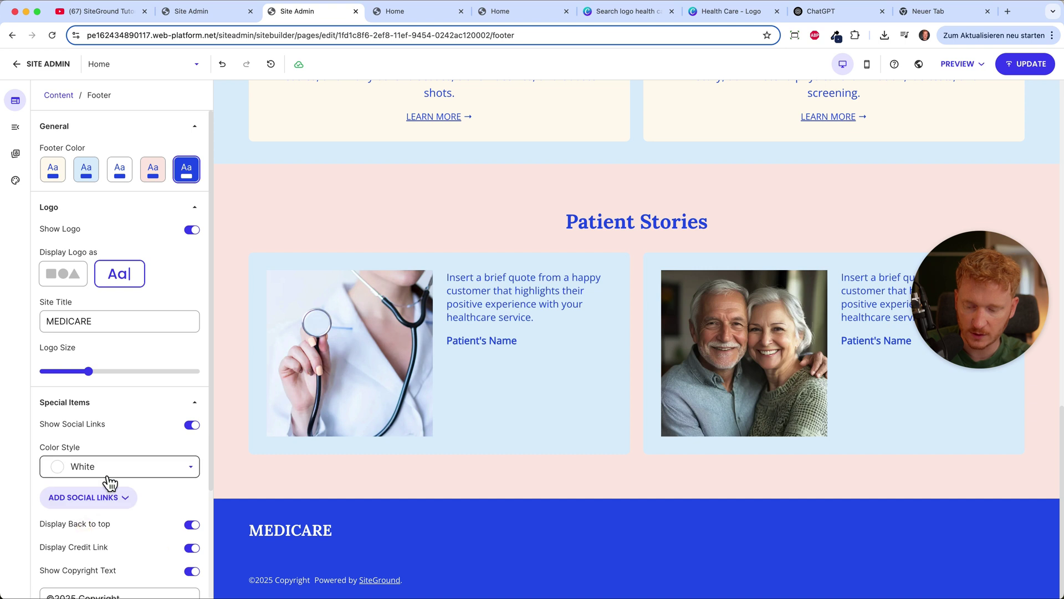
Add Instagram, YouTube and LinkedIn social links to the footer.
{"action": "left_click", "coordinate": [105, 501]}
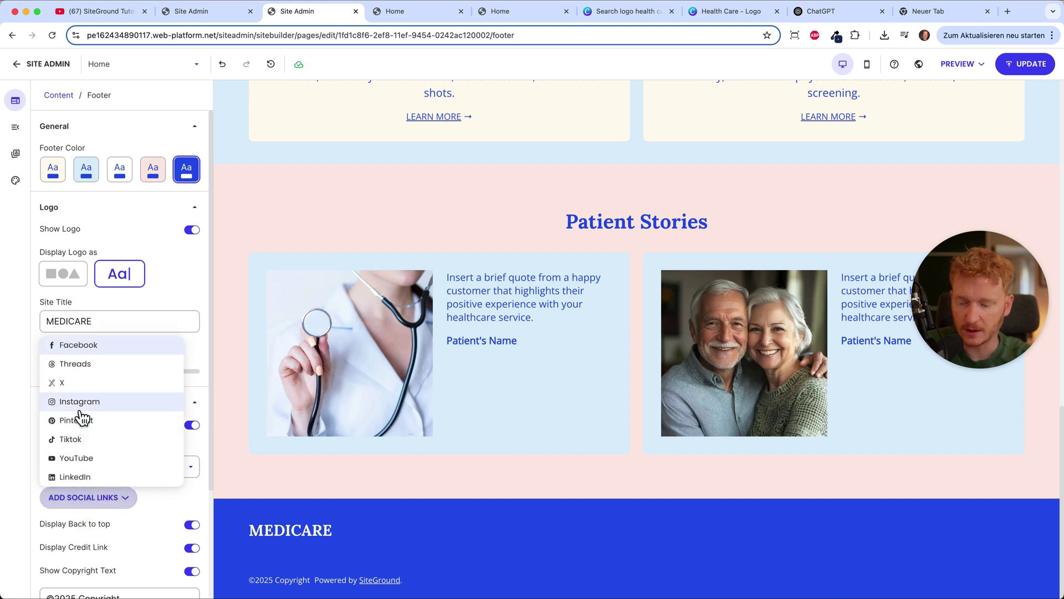
{"action": "left_click", "coordinate": [48, 403]}
{"action": "left_click", "coordinate": [83, 529]}
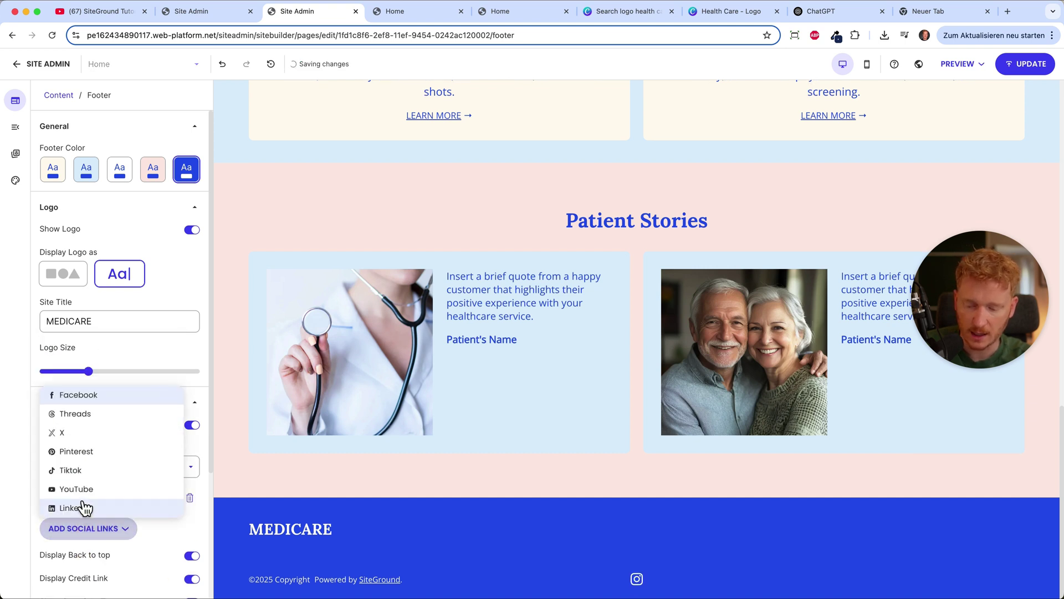
{"action": "left_click", "coordinate": [83, 492]}
{"action": "left_click", "coordinate": [96, 560]}
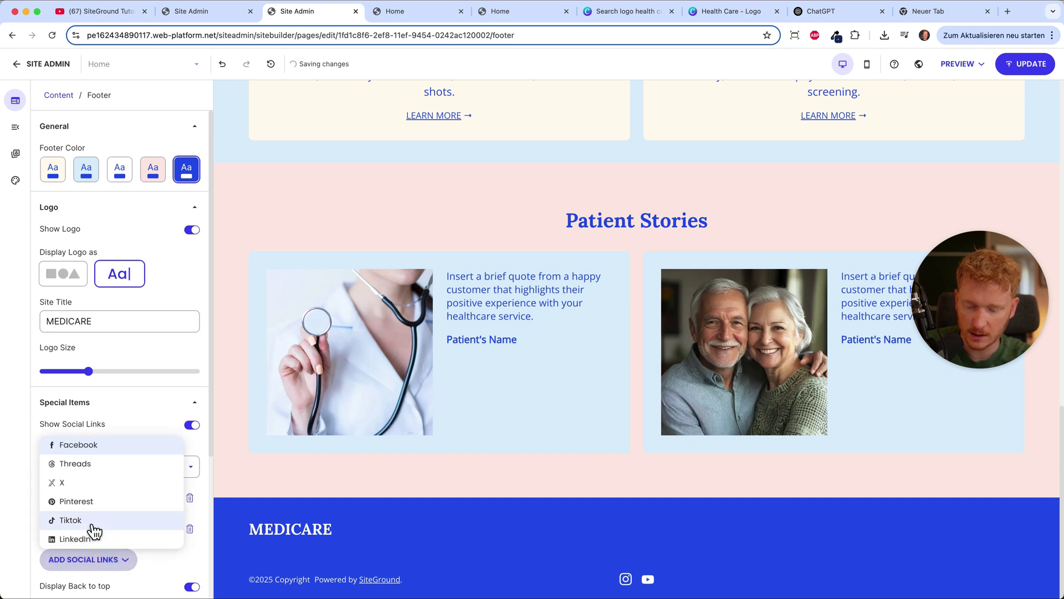
{"action": "left_click", "coordinate": [97, 535]}
{"action": "scroll", "coordinate": [138, 532], "scroll_direction": "down", "scroll_amount": 2}
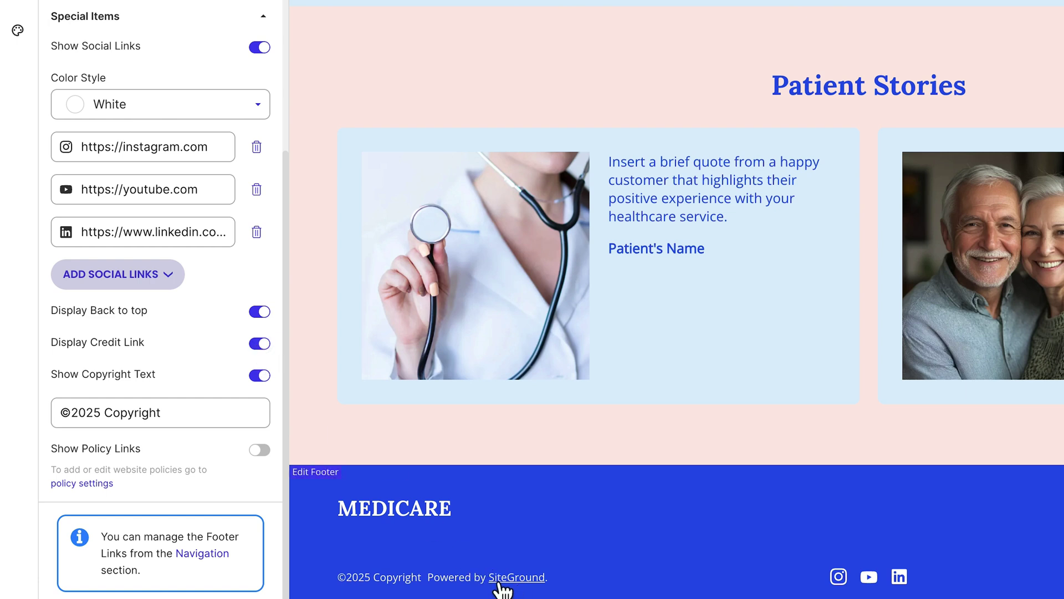
Turn off the Powered by SiteGround credit link and turn on the Privacy Policy and Terms links.
{"action": "left_click", "coordinate": [260, 344]}
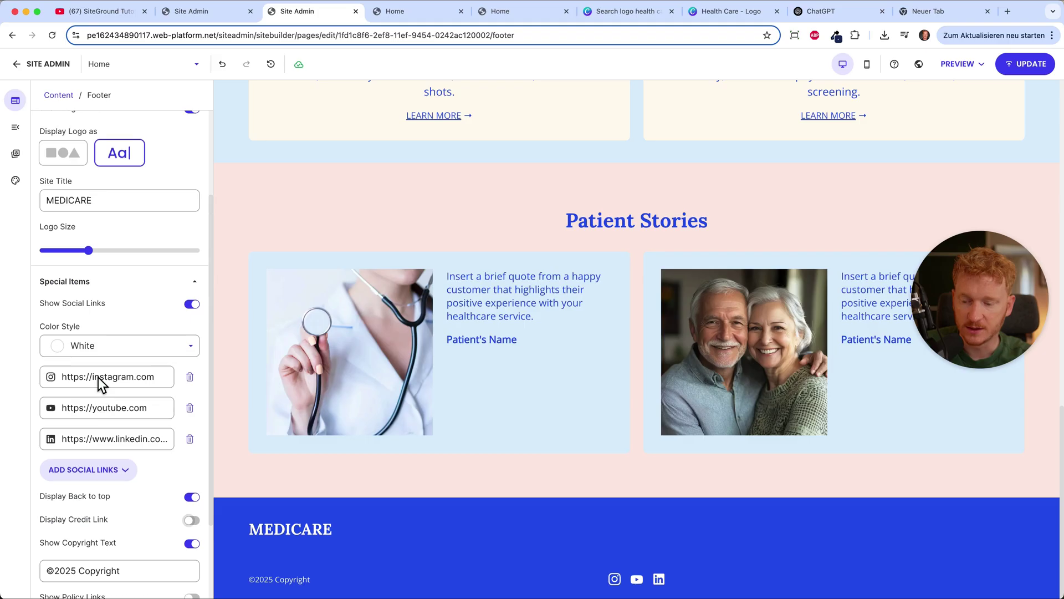
{"action": "scroll", "coordinate": [130, 305], "scroll_direction": "up", "scroll_amount": 3}
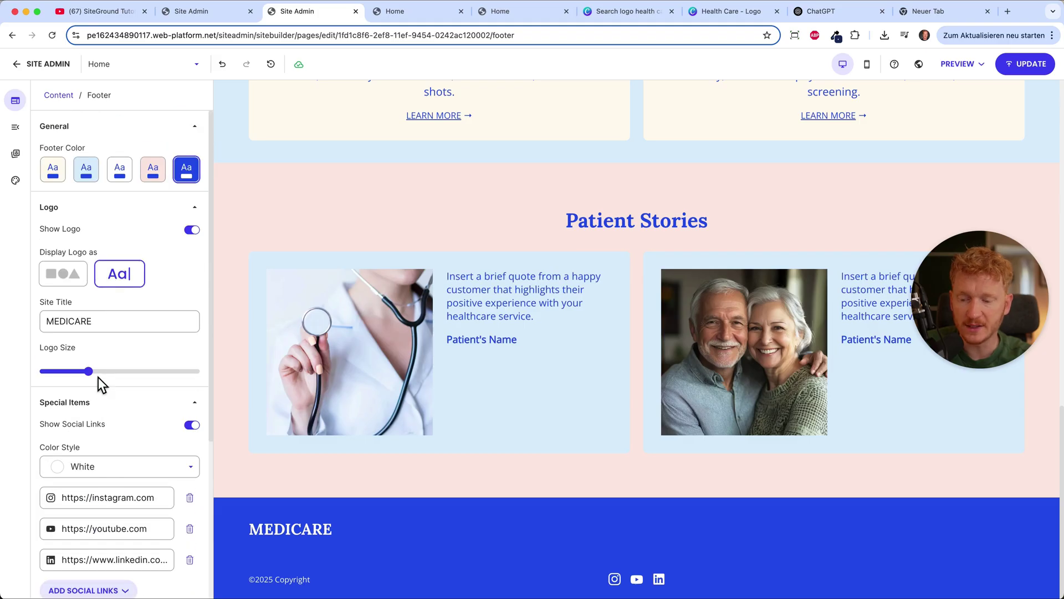
{"action": "scroll", "coordinate": [414, 192], "scroll_direction": "up", "scroll_amount": 15}
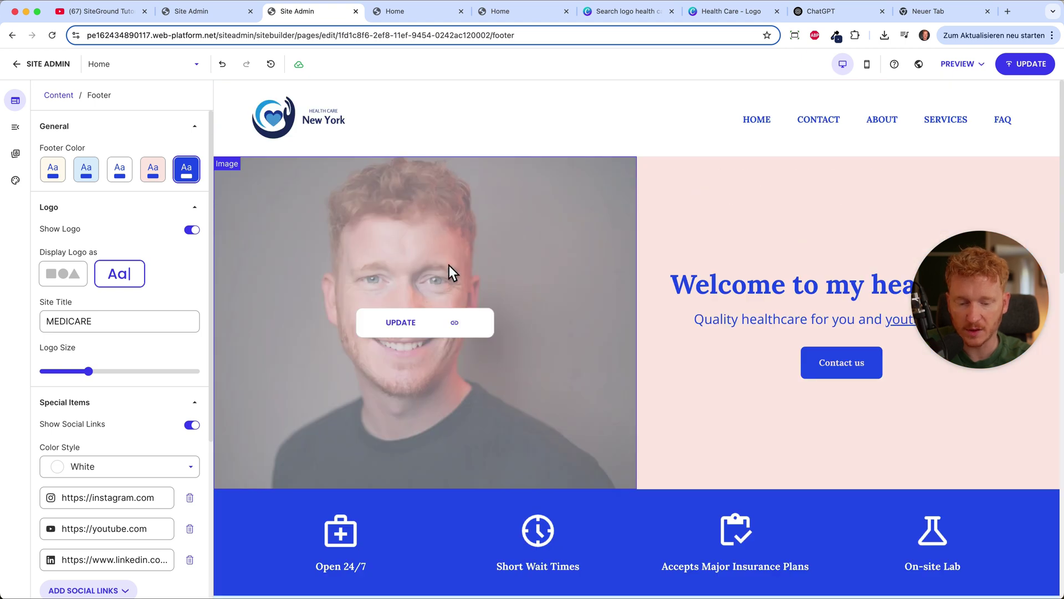
{"action": "scroll", "coordinate": [777, 287], "scroll_direction": "down", "scroll_amount": 15}
{"action": "scroll", "coordinate": [777, 287], "scroll_direction": "down", "scroll_amount": 5}
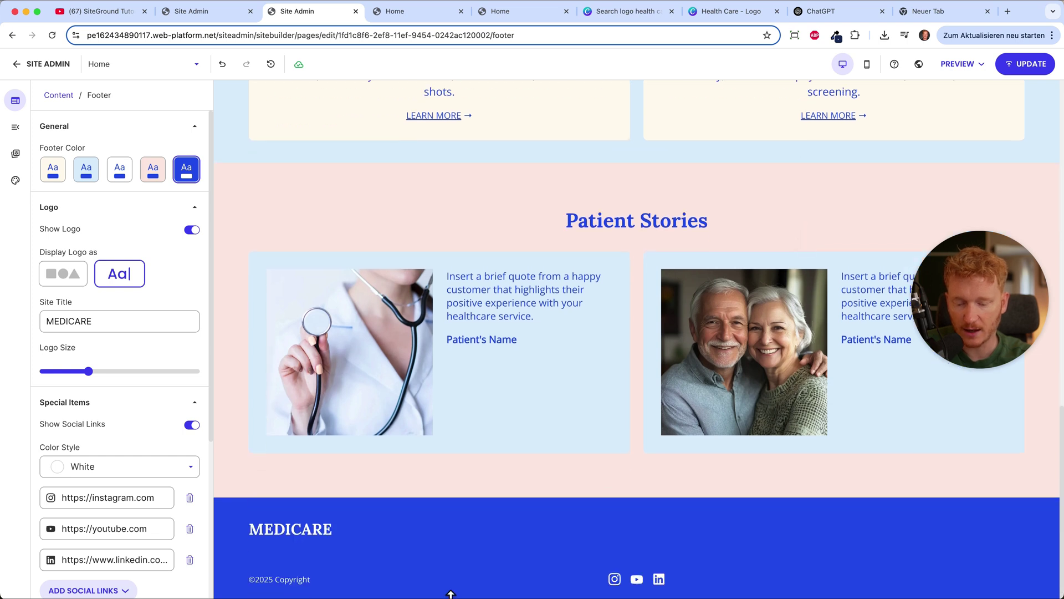
{"action": "scroll", "coordinate": [497, 560], "scroll_direction": "up", "scroll_amount": 20}
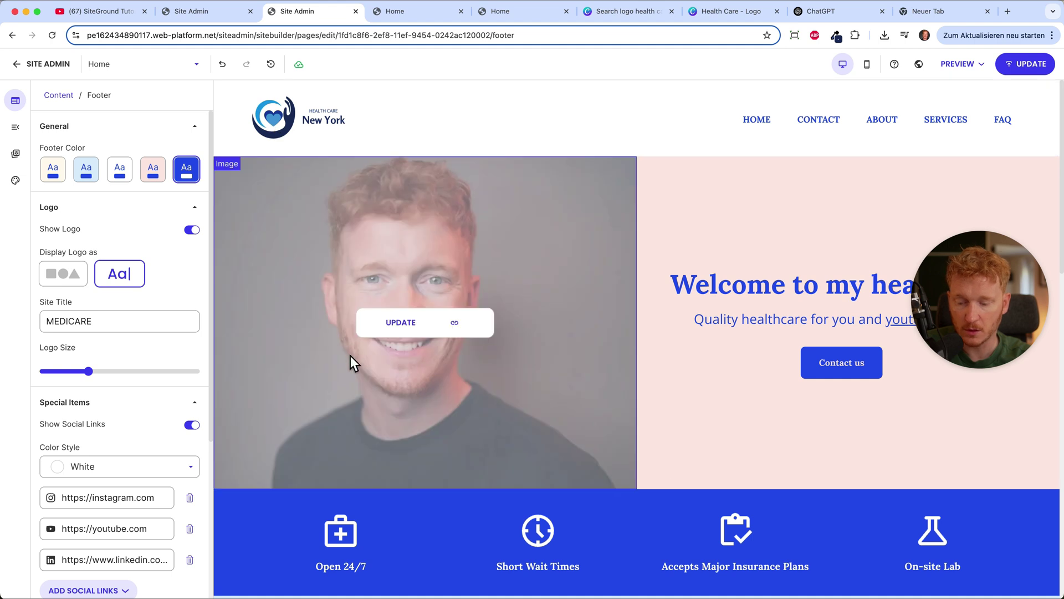
{"action": "scroll", "coordinate": [55, 399], "scroll_direction": "down", "scroll_amount": 5}
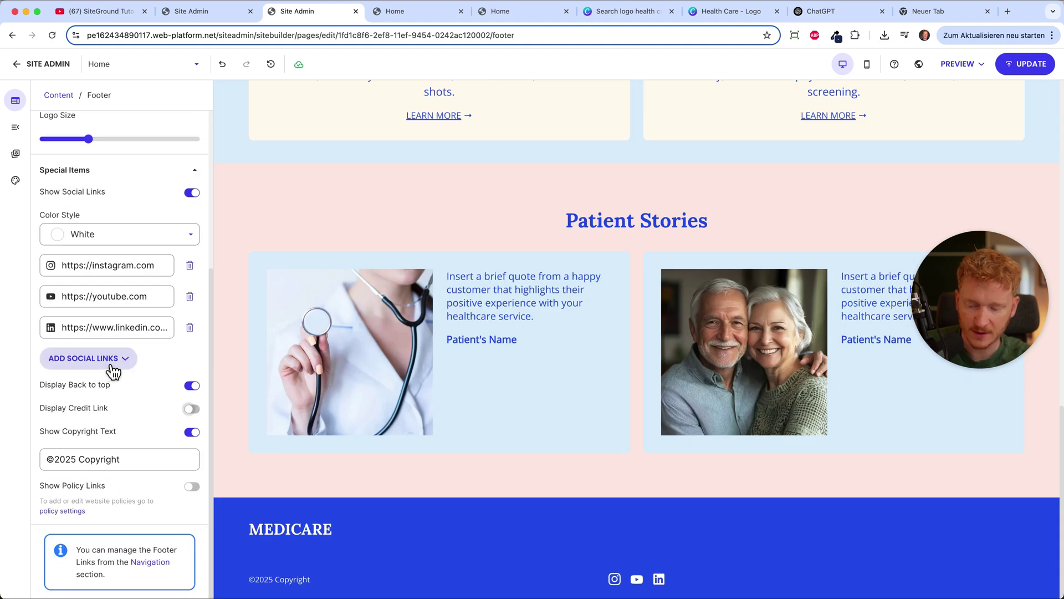
{"action": "left_click", "coordinate": [191, 487]}
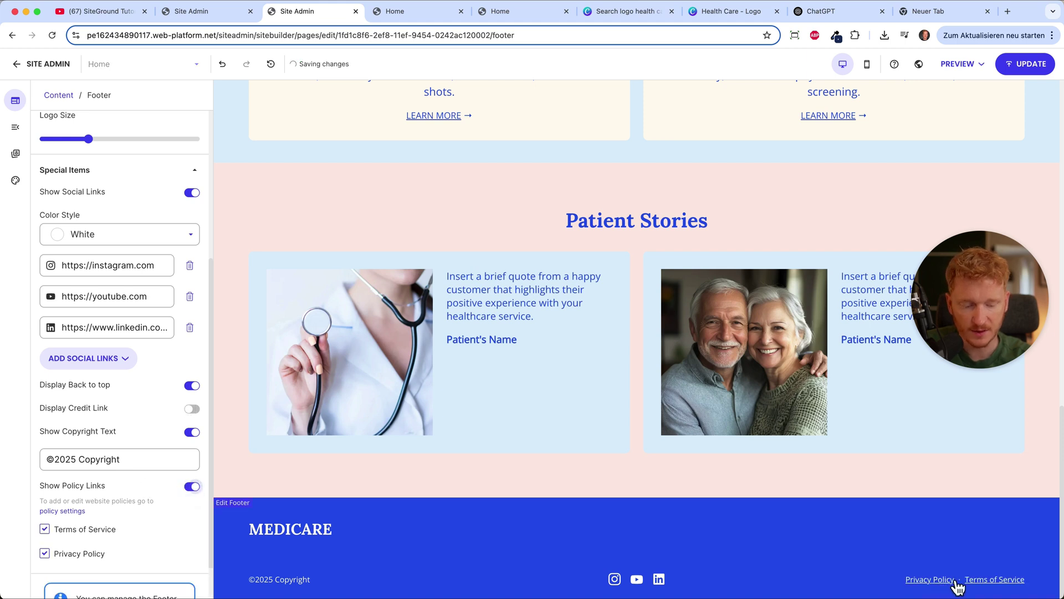
Review the Privacy Policy and add-policy options on the policies page, then return to the builder.
{"action": "left_click", "coordinate": [70, 511]}
{"action": "left_click", "coordinate": [470, 12]}
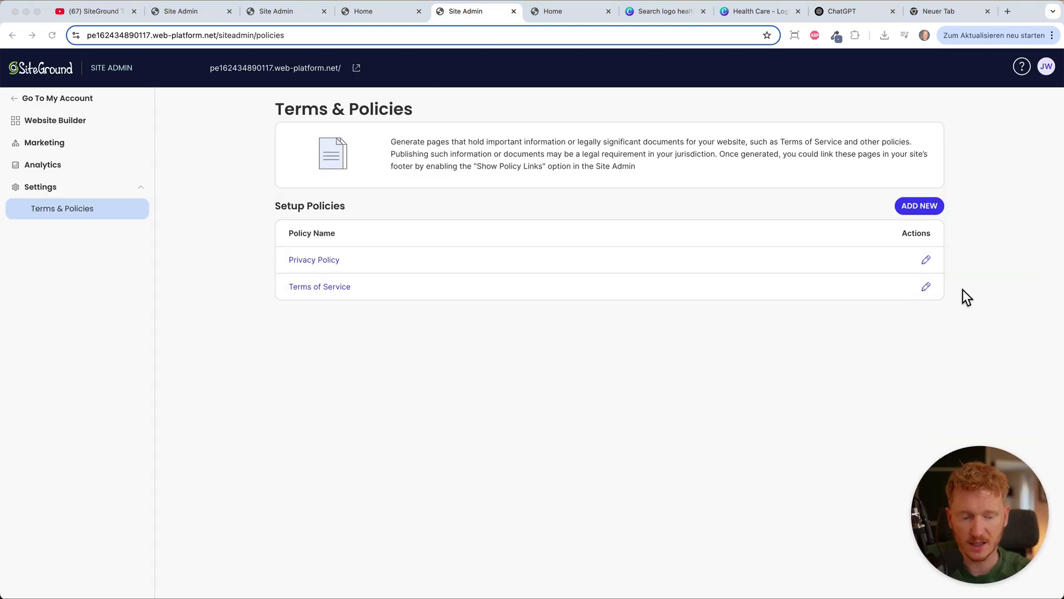
{"action": "left_click", "coordinate": [922, 263]}
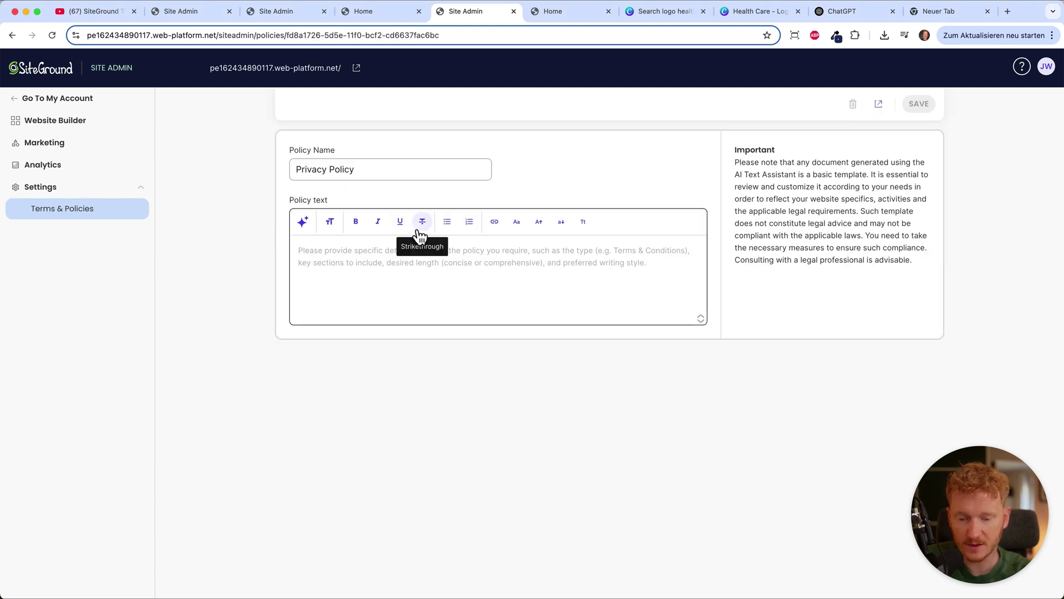
{"action": "left_click", "coordinate": [69, 216]}
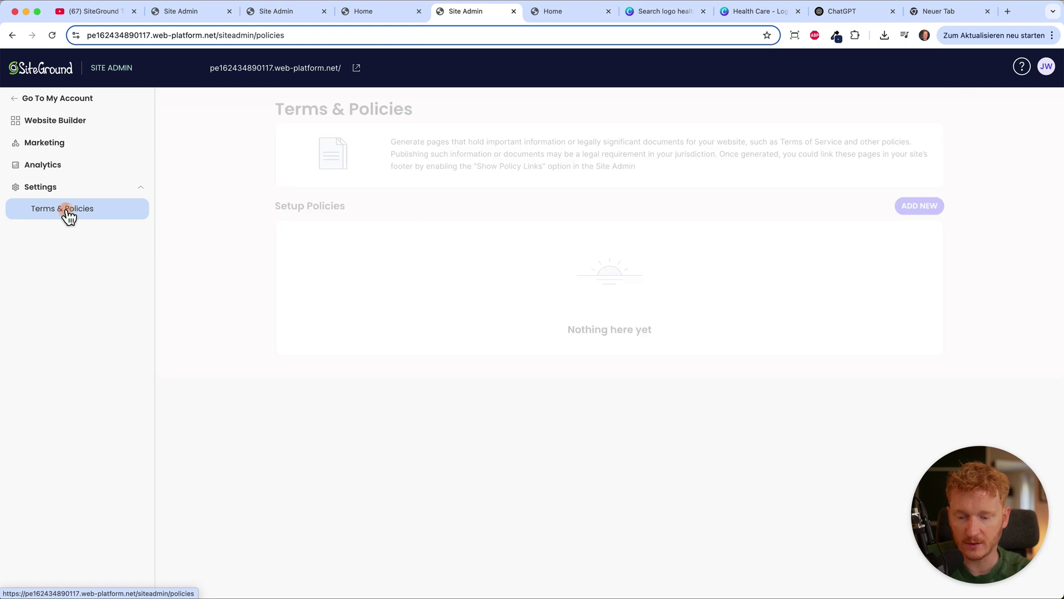
{"action": "left_click", "coordinate": [911, 208]}
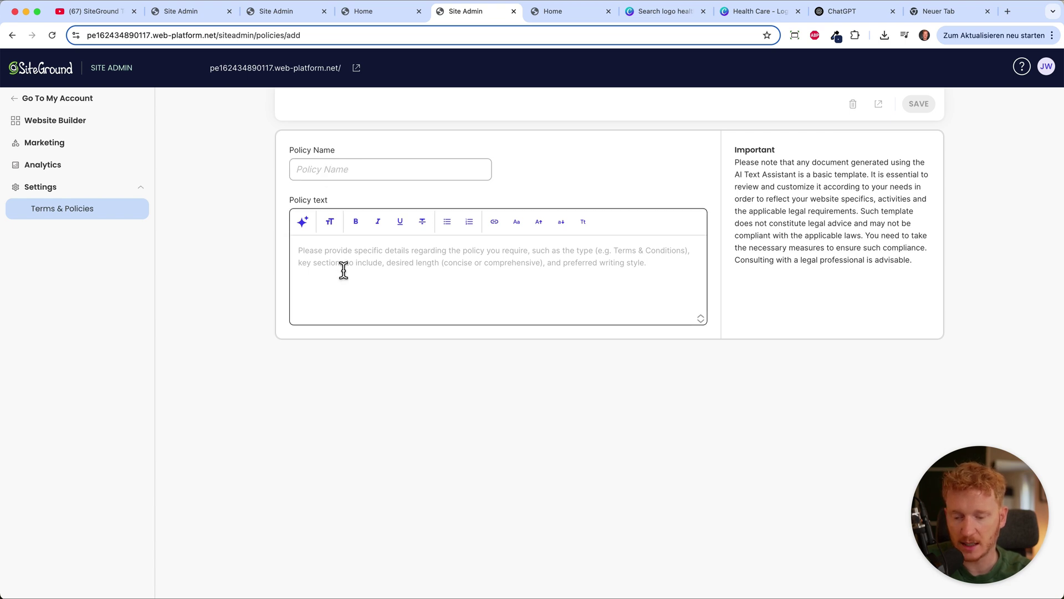
{"action": "left_click", "coordinate": [277, 15]}
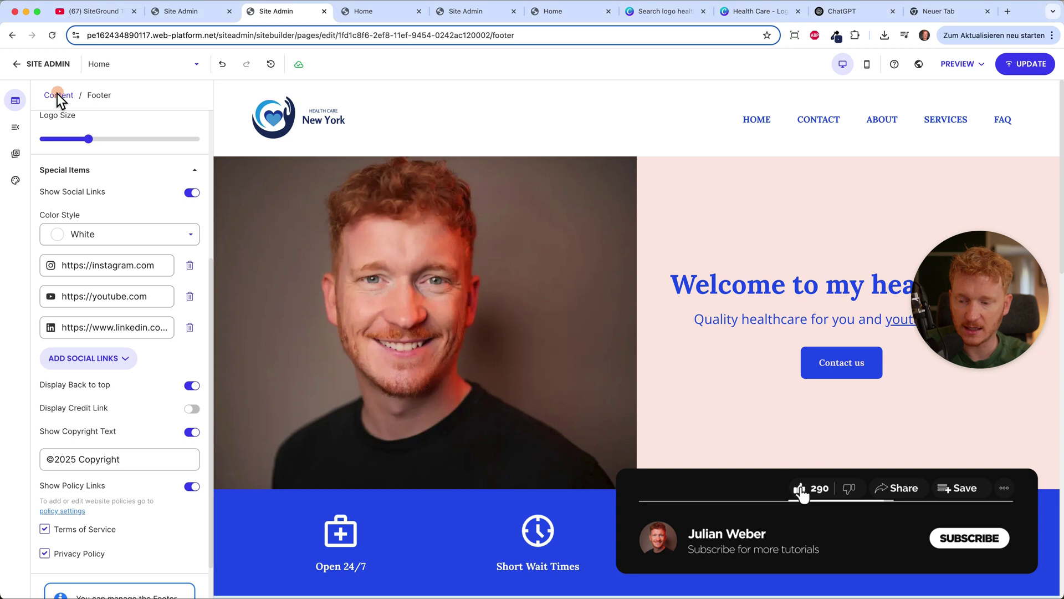
Go through About and Contact to the FAQ page and open its three-item question list settings.
{"action": "left_click", "coordinate": [13, 102]}
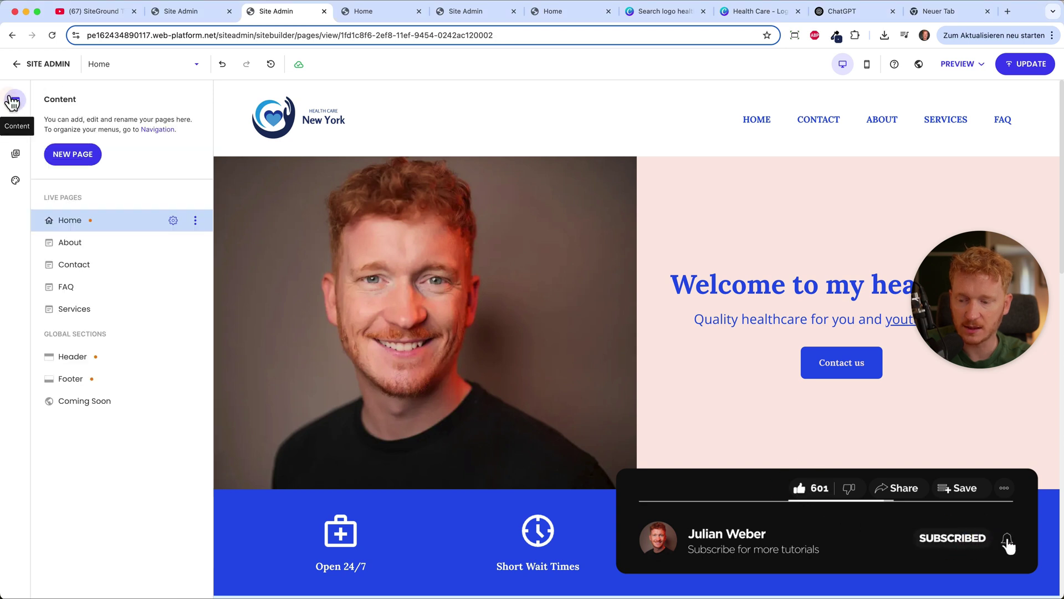
{"action": "left_click", "coordinate": [71, 244]}
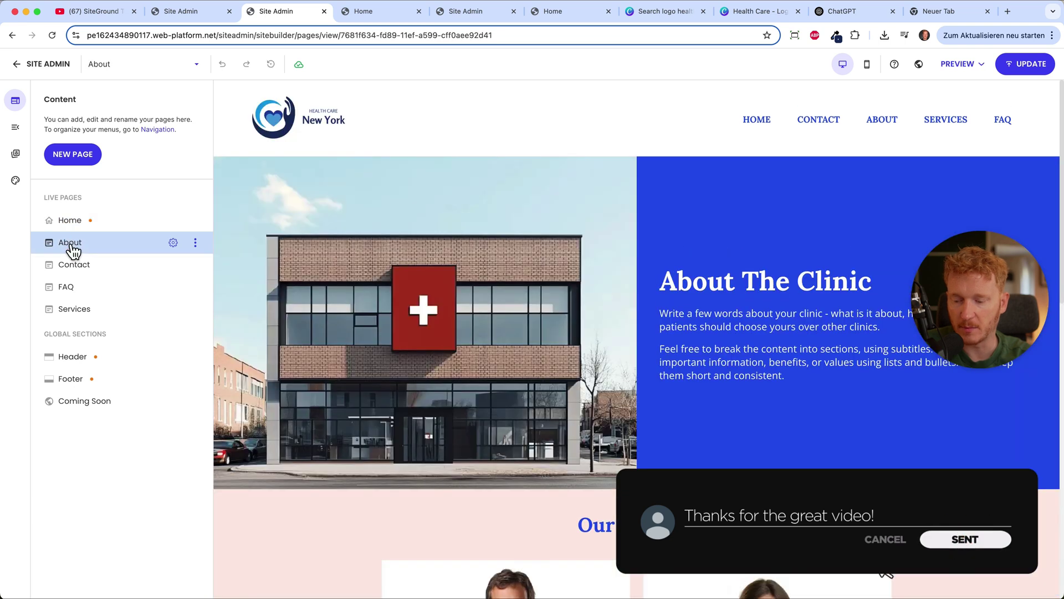
{"action": "left_click", "coordinate": [75, 266]}
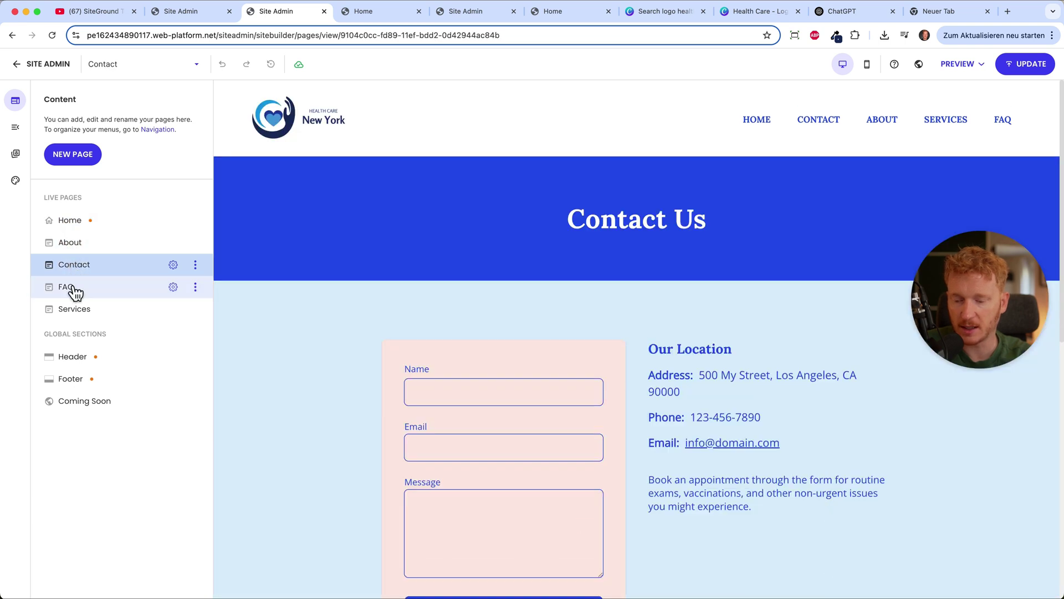
{"action": "left_click", "coordinate": [75, 290]}
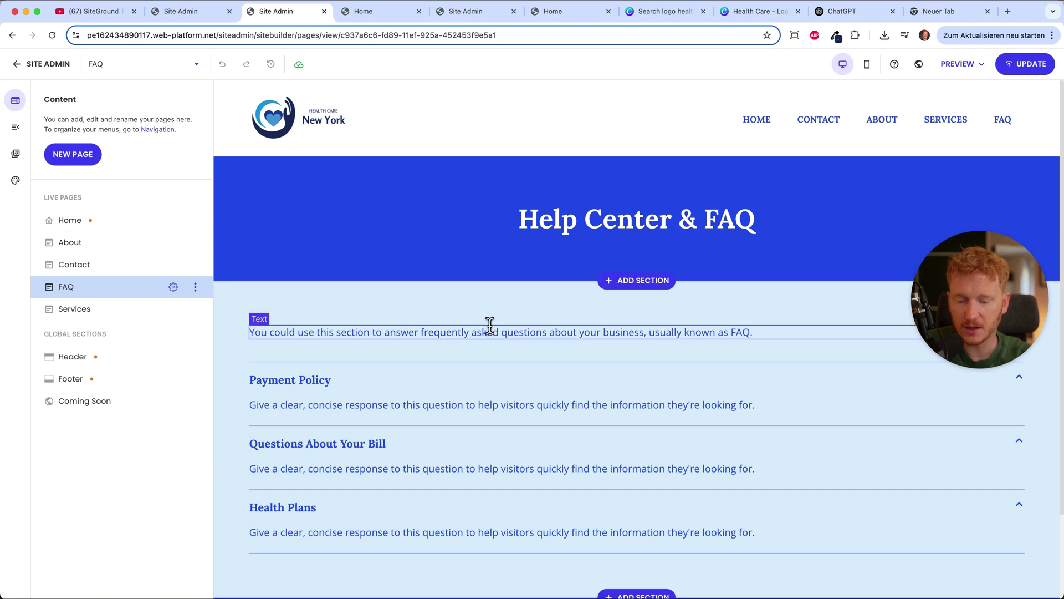
{"action": "scroll", "coordinate": [490, 327], "scroll_direction": "down", "scroll_amount": 2}
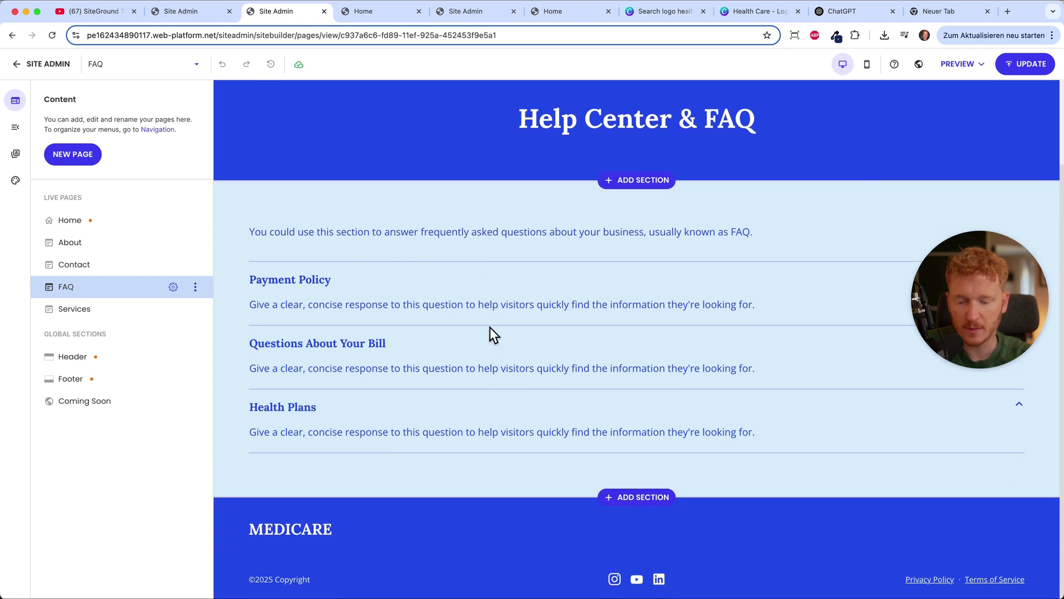
{"action": "left_click", "coordinate": [534, 216]}
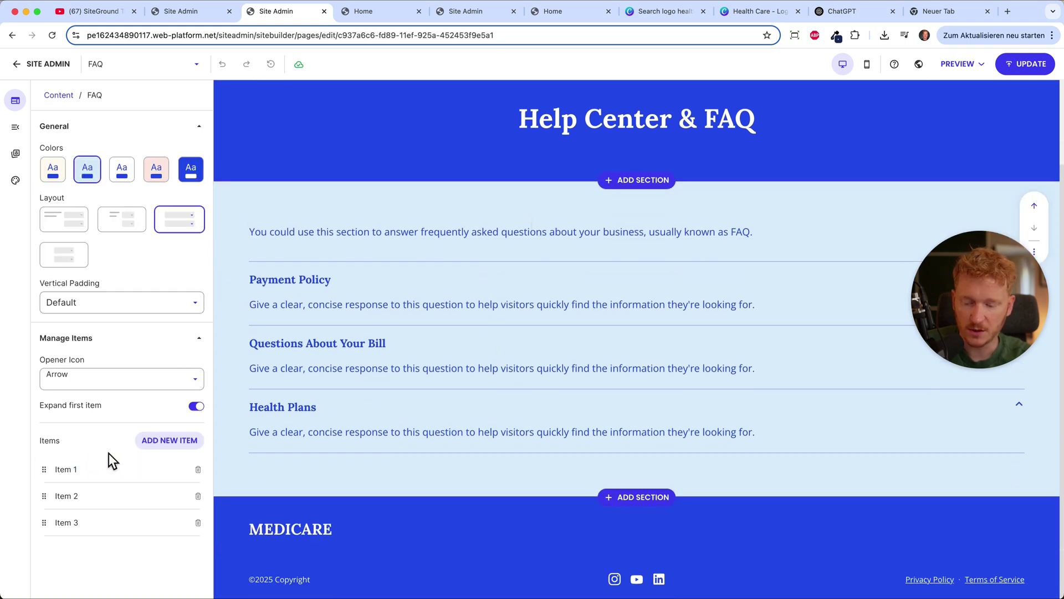
Add a fourth FAQ item titled 'Make it your own question', then return to the pages list.
{"action": "left_click", "coordinate": [161, 444]}
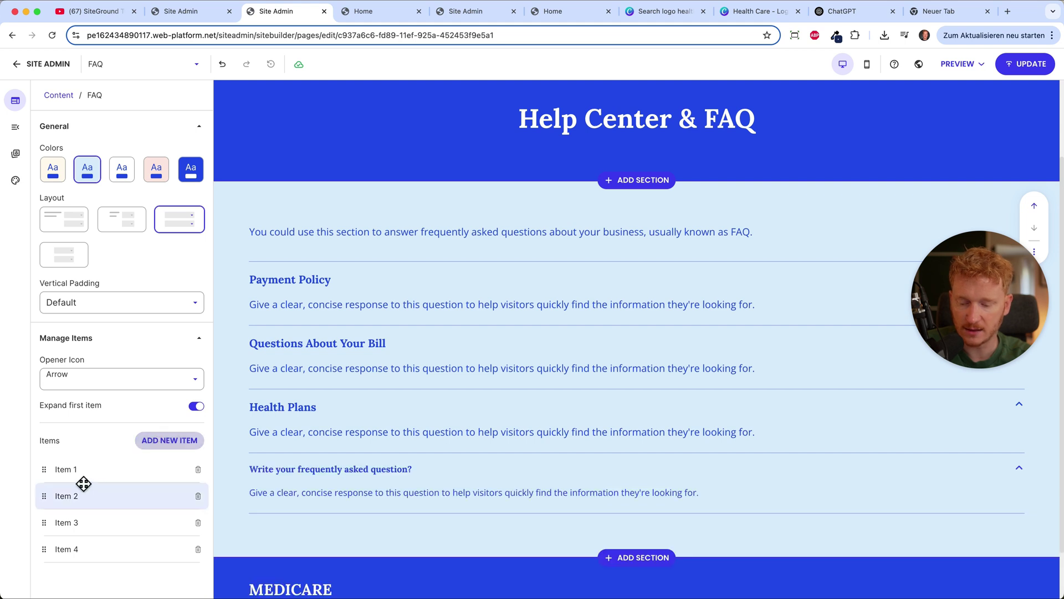
{"action": "left_click", "coordinate": [301, 470]}
{"action": "type", "text": "Make"}
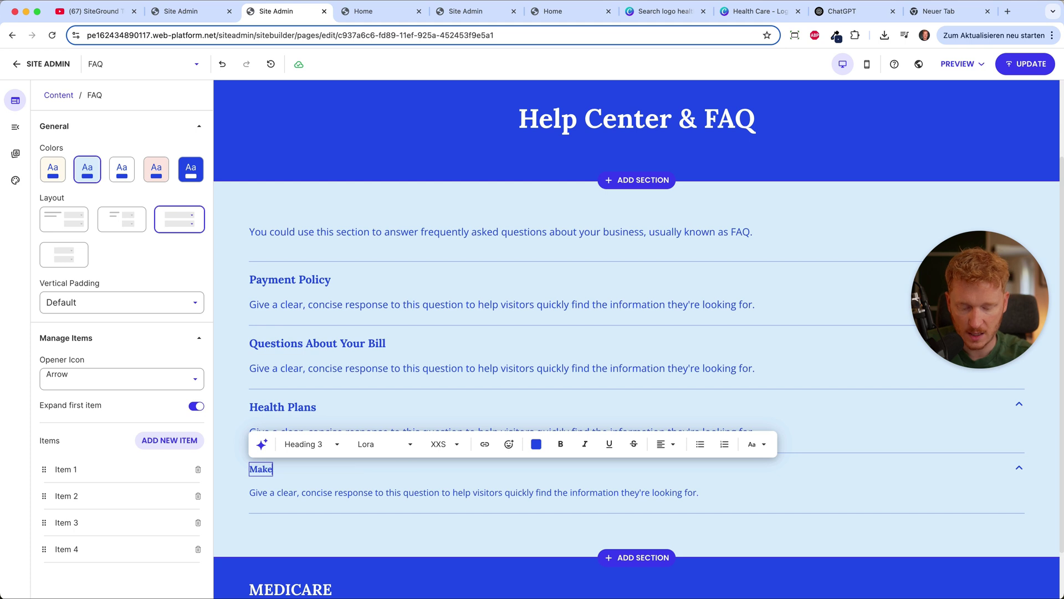
{"action": "type", "text": " it your own question"}
{"action": "left_click", "coordinate": [413, 492]}
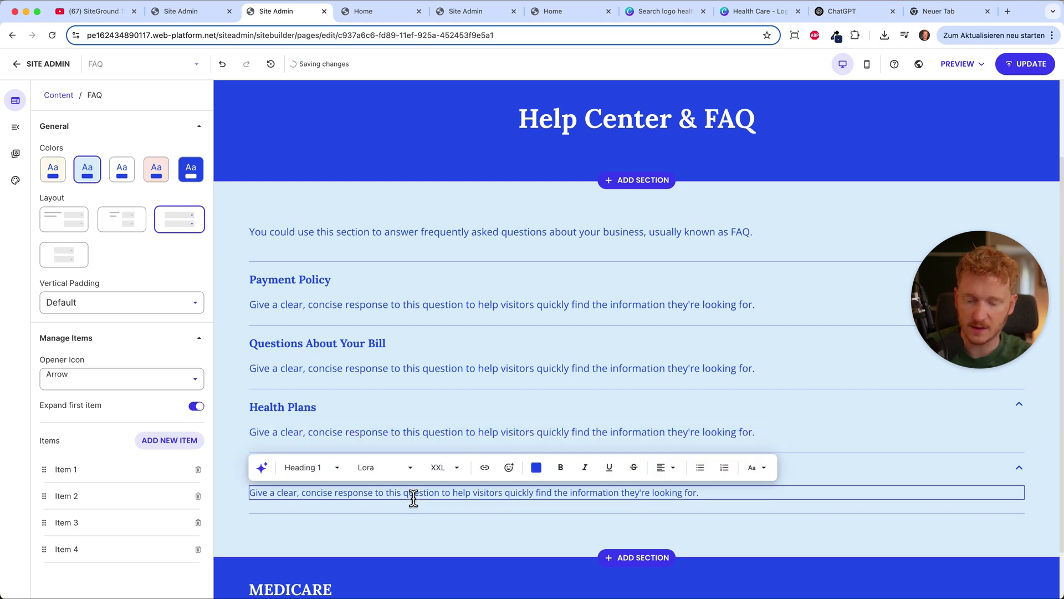
{"action": "key", "text": "Escape"}
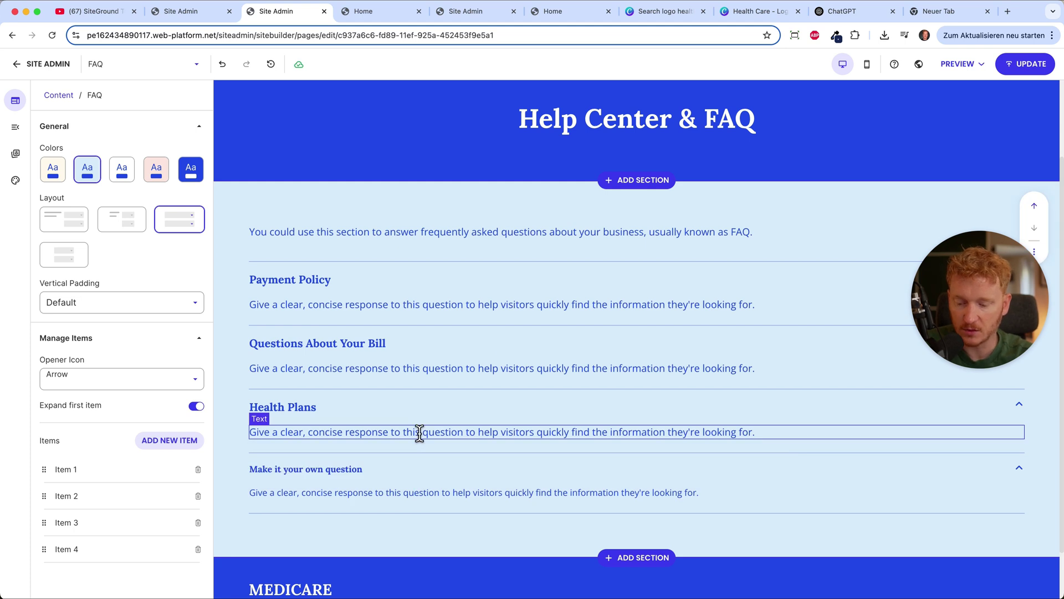
{"action": "left_click", "coordinate": [59, 95]}
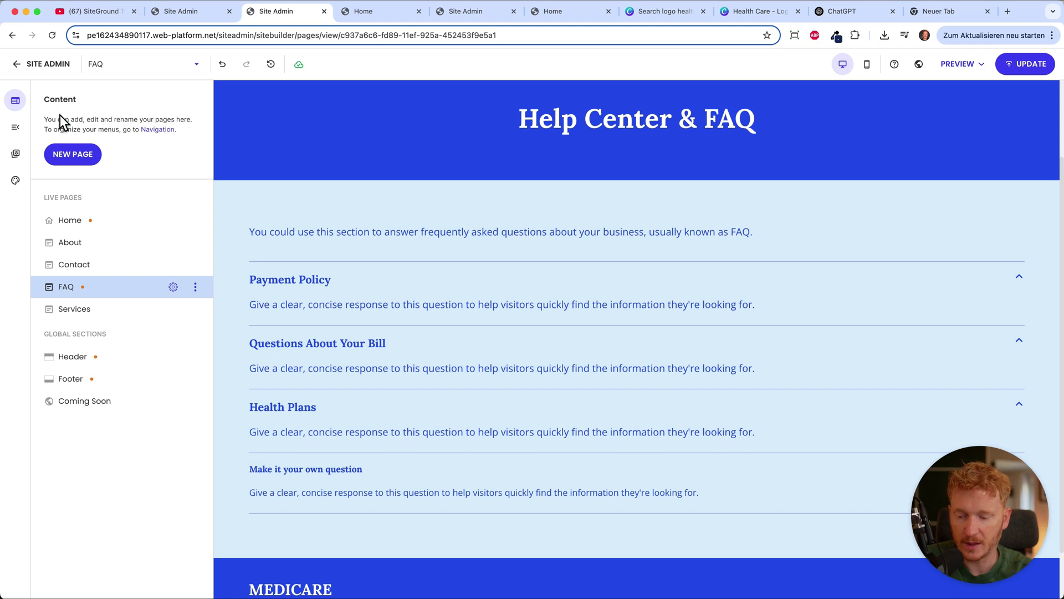
On the Contact page, open the contact section settings and start editing the Our Location text.
{"action": "left_click", "coordinate": [87, 271]}
{"action": "scroll", "coordinate": [657, 333], "scroll_direction": "down", "scroll_amount": 3}
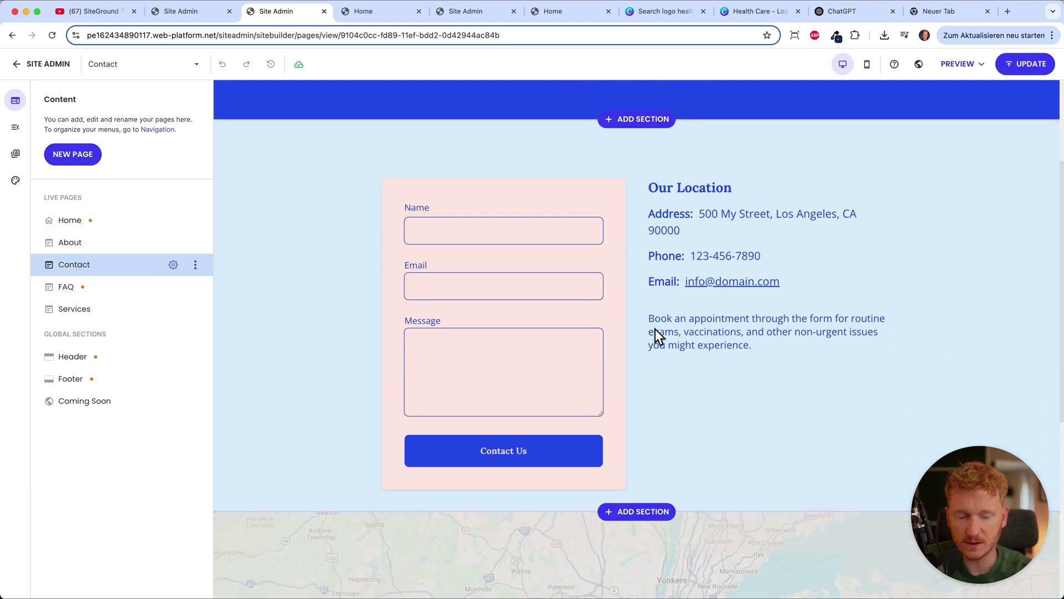
{"action": "scroll", "coordinate": [656, 334], "scroll_direction": "down", "scroll_amount": 5}
{"action": "scroll", "coordinate": [655, 329], "scroll_direction": "up", "scroll_amount": 7}
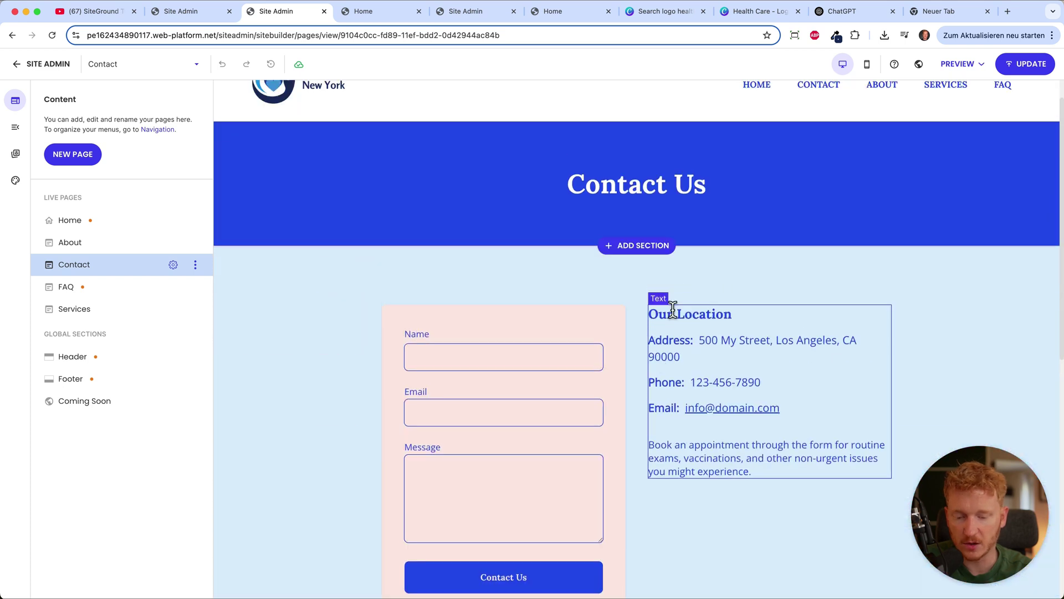
{"action": "scroll", "coordinate": [686, 304], "scroll_direction": "down", "scroll_amount": 3}
{"action": "left_click", "coordinate": [712, 305]}
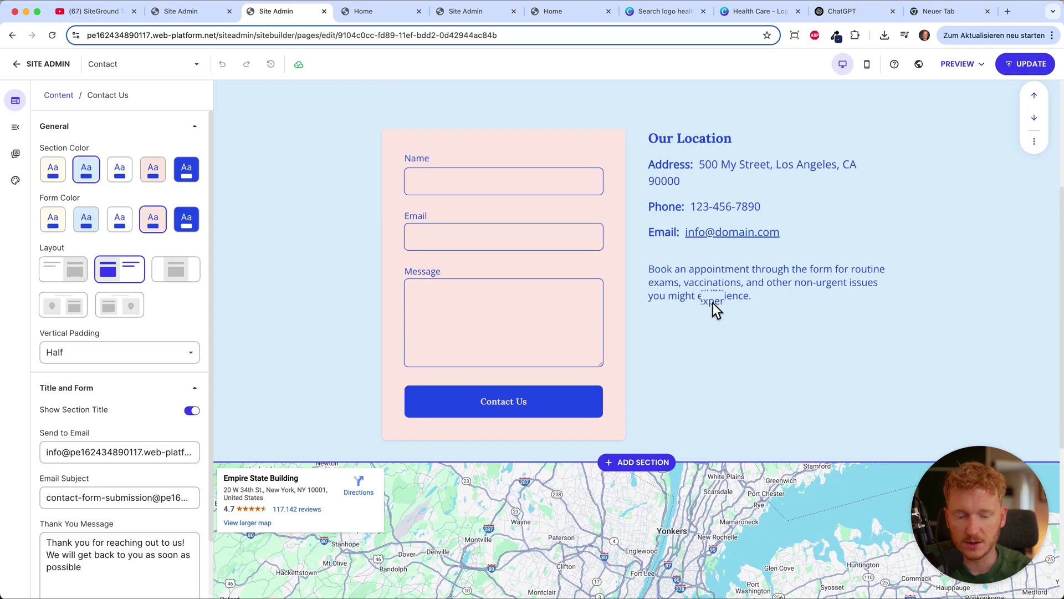
{"action": "scroll", "coordinate": [713, 302], "scroll_direction": "up", "scroll_amount": 2}
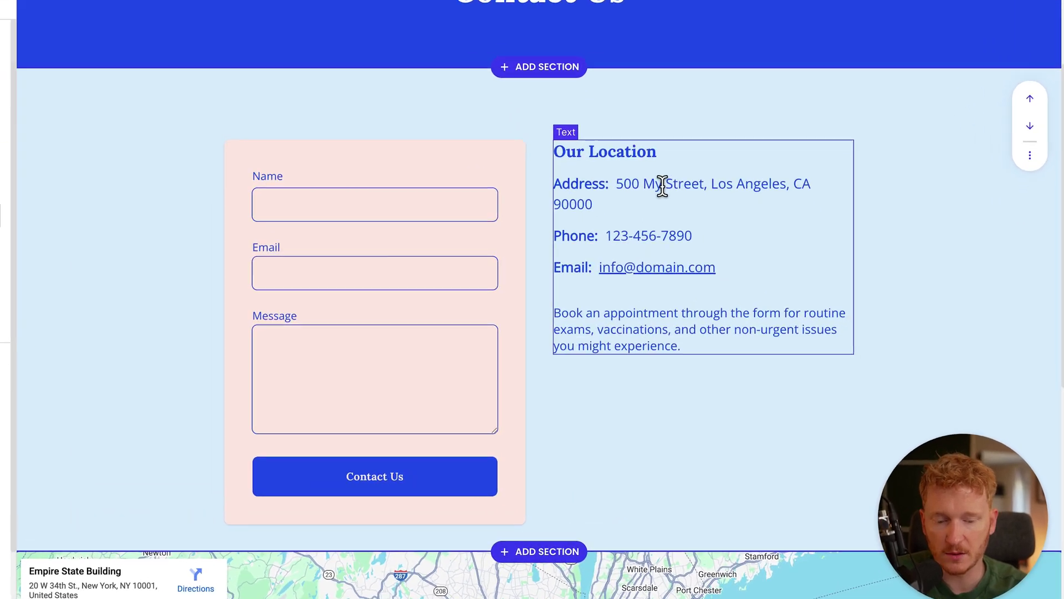
{"action": "left_click", "coordinate": [691, 238]}
{"action": "left_click_drag", "start_coordinate": [691, 239], "coordinate": [777, 247]}
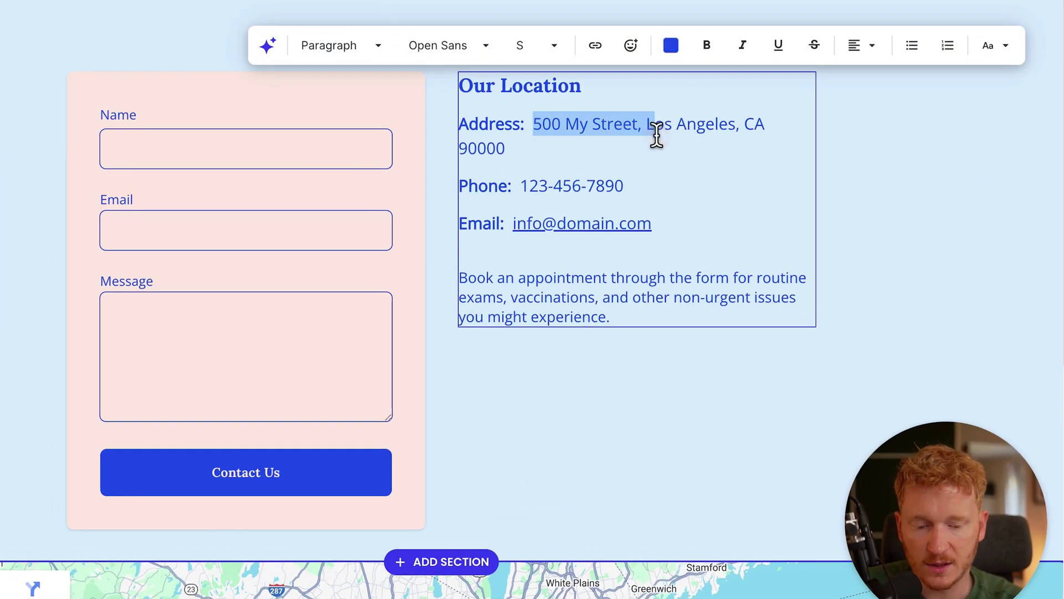
Turn the phone number into a Phone Number link using the pasted number, and apply it.
{"action": "left_click_drag", "start_coordinate": [519, 186], "coordinate": [625, 187]}
{"action": "key", "text": "ctrl+c"}
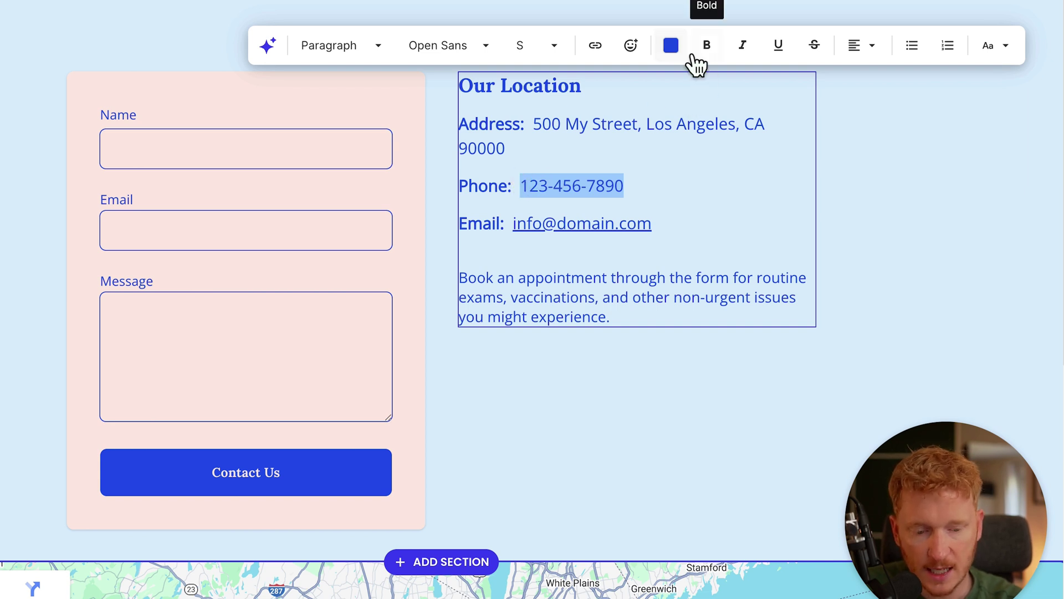
{"action": "left_click", "coordinate": [589, 48]}
{"action": "left_click", "coordinate": [570, 119]}
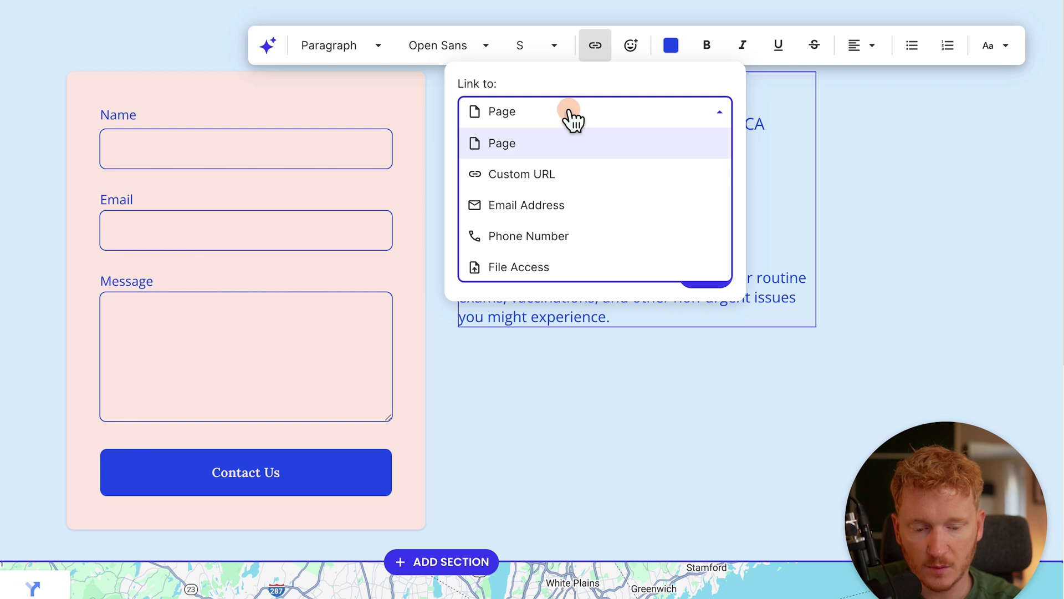
{"action": "left_click", "coordinate": [523, 242]}
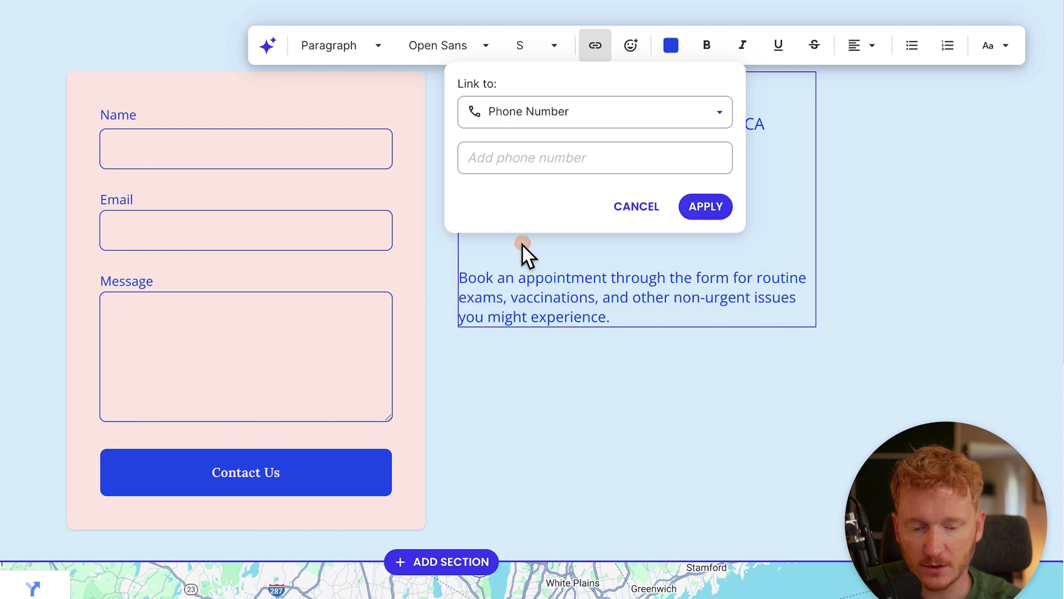
{"action": "left_click", "coordinate": [573, 158]}
{"action": "key", "text": "ctrl+v"}
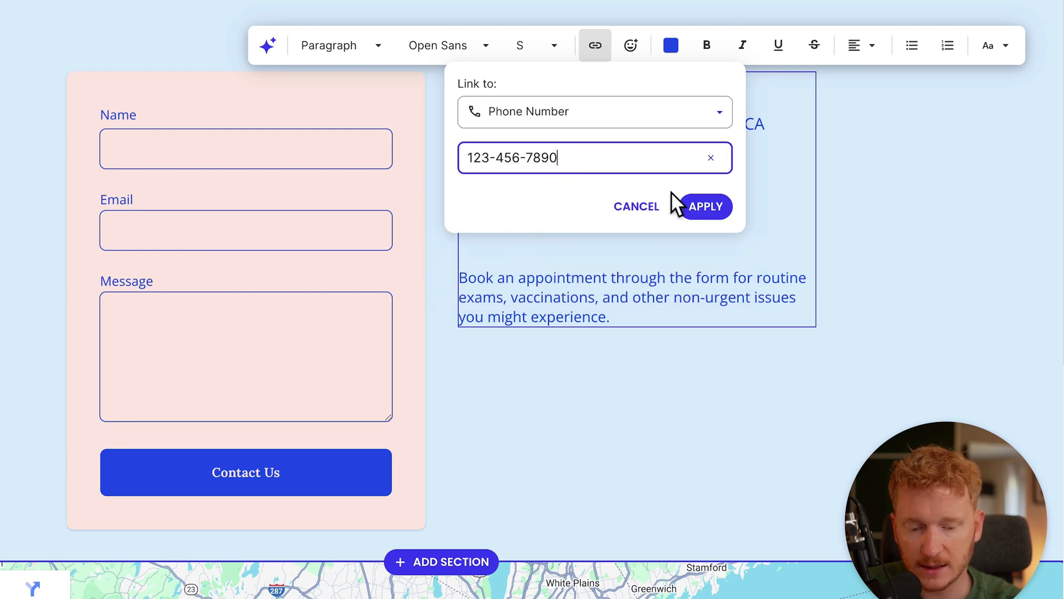
{"action": "left_click", "coordinate": [701, 207]}
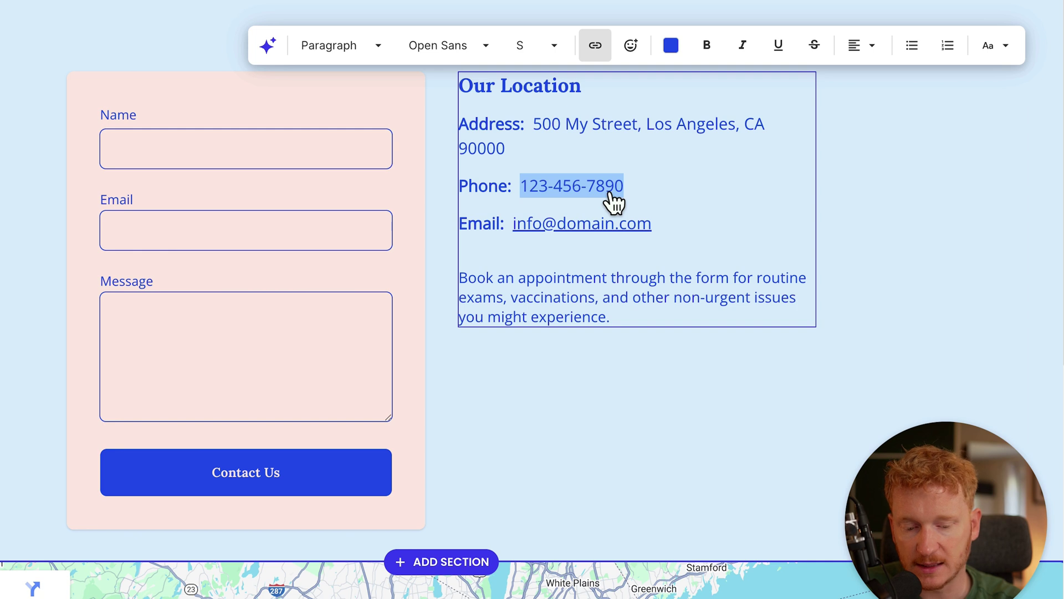
Begin changing the email address link to an Email type, then cancel without applying.
{"action": "left_click_drag", "start_coordinate": [661, 225], "coordinate": [509, 220]}
{"action": "left_click", "coordinate": [594, 45]}
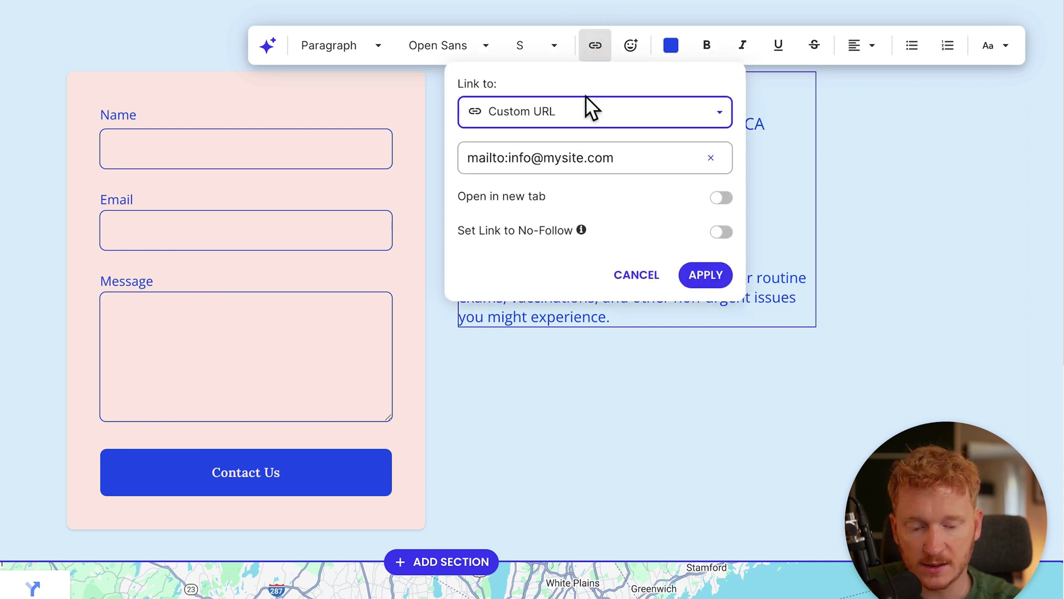
{"action": "left_click", "coordinate": [573, 123]}
{"action": "left_click", "coordinate": [551, 206]}
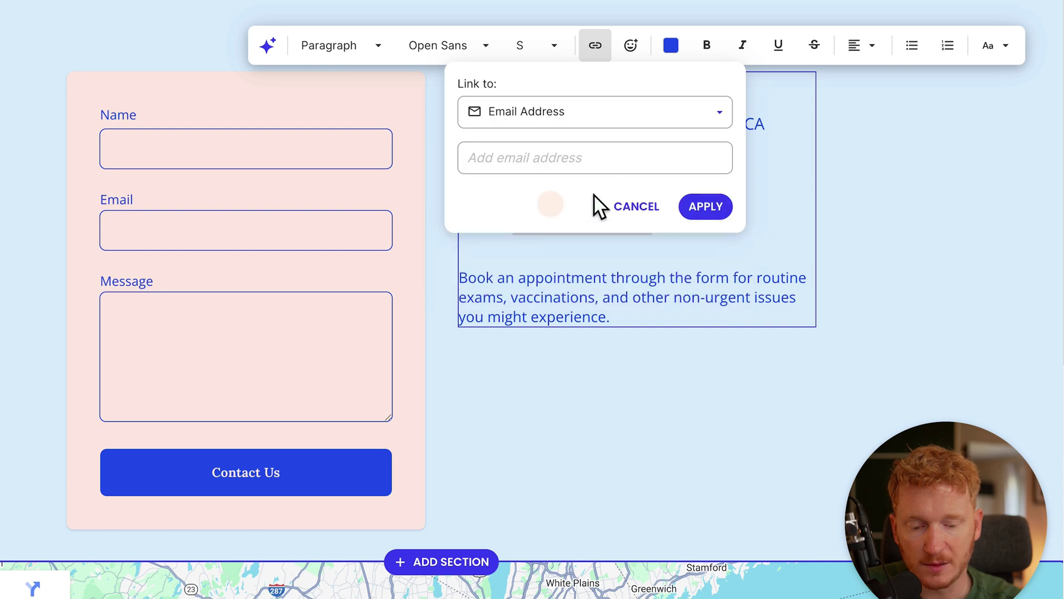
{"action": "left_click", "coordinate": [588, 156]}
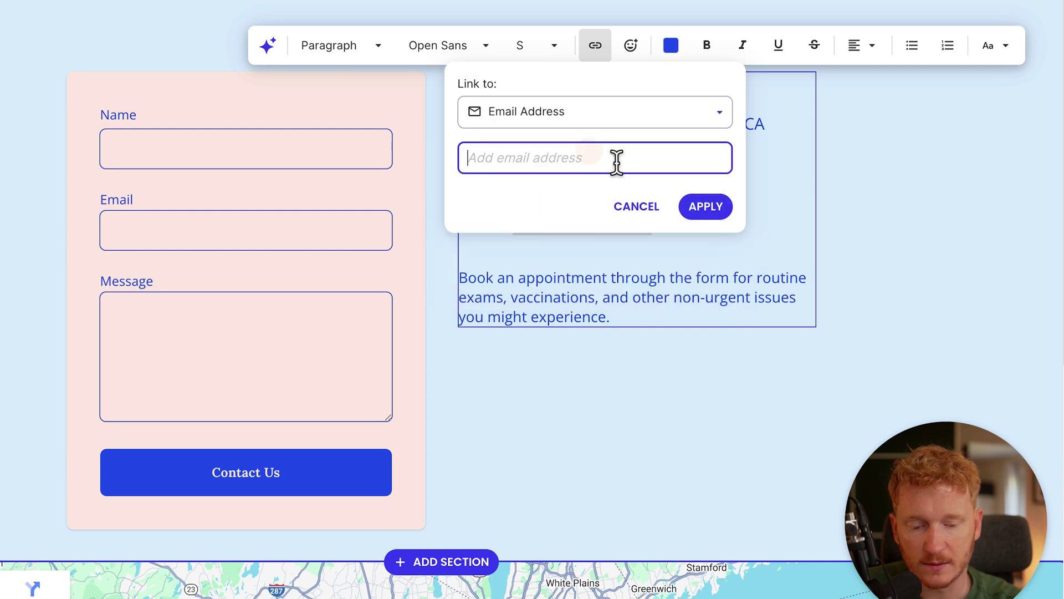
{"action": "left_click", "coordinate": [653, 207]}
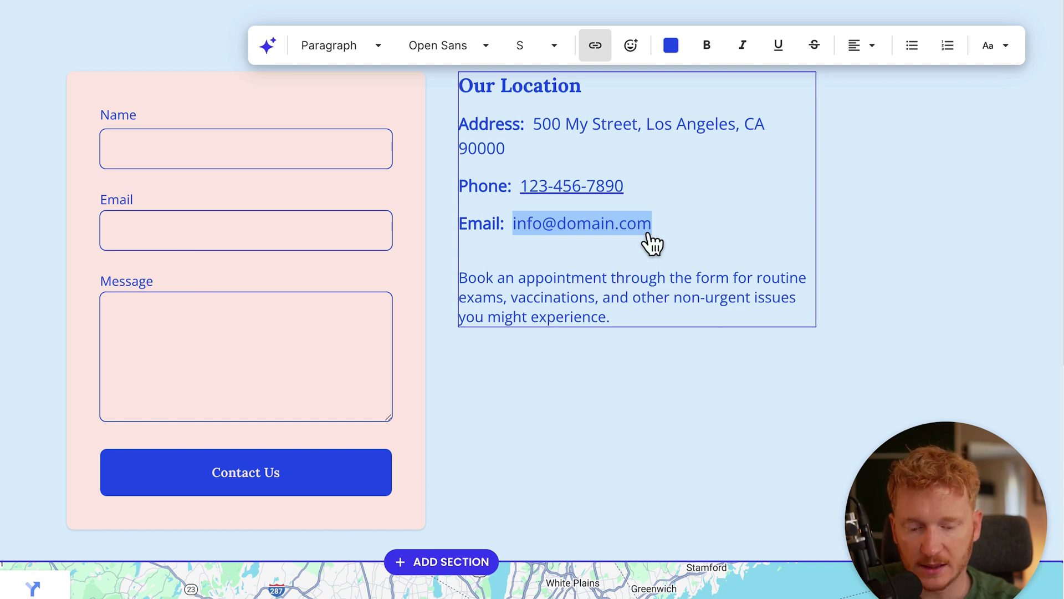
Finish editing the location text and open the form's Send to Email field.
{"action": "left_click", "coordinate": [866, 215]}
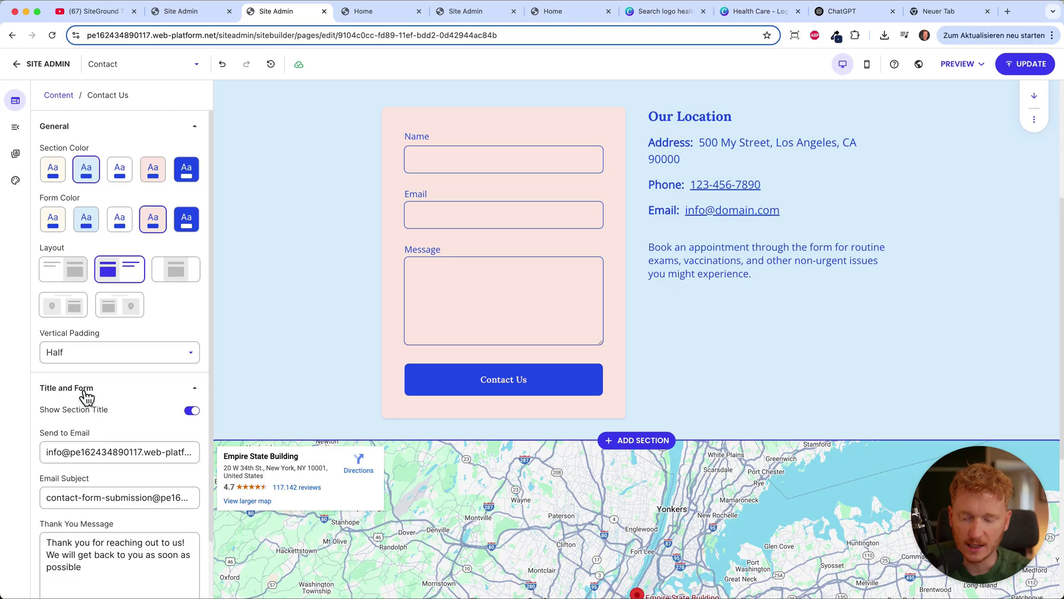
{"action": "scroll", "coordinate": [86, 395], "scroll_direction": "down", "scroll_amount": 2}
{"action": "left_click", "coordinate": [86, 394]}
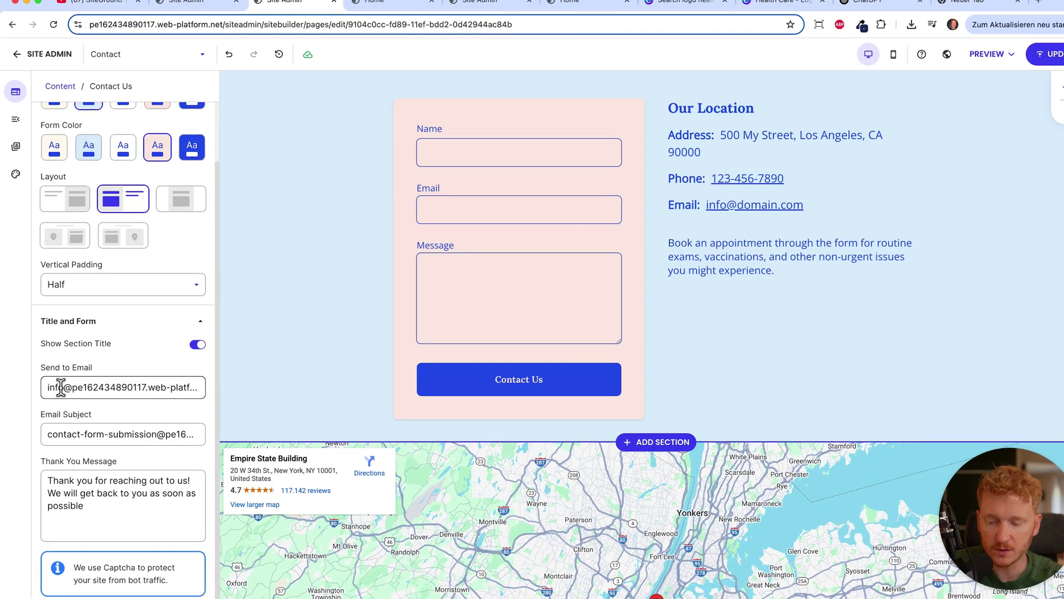
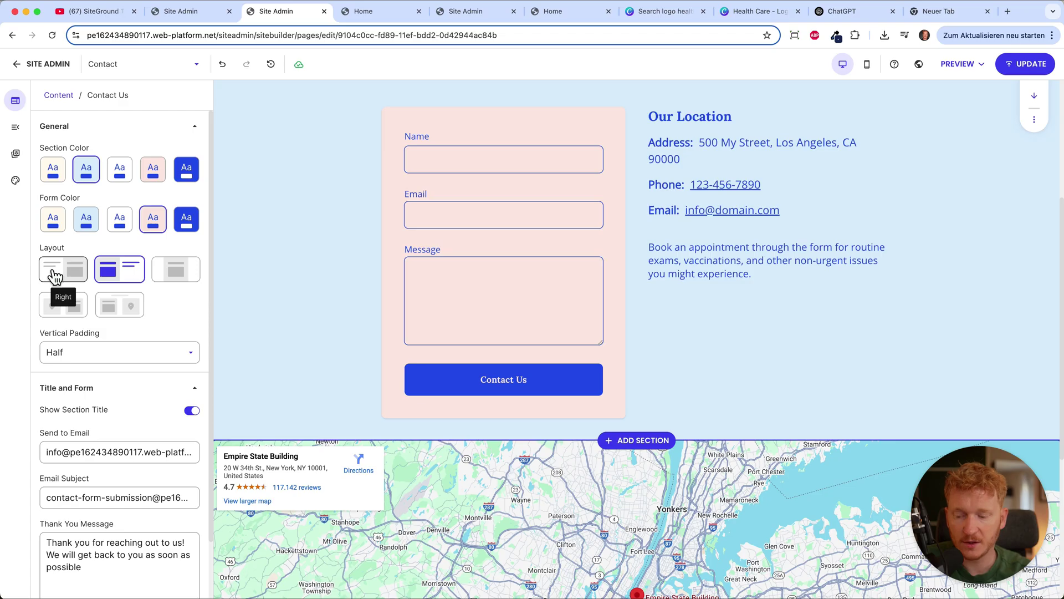
Try the contact section's alternative form layout, then restore the left layout.
{"action": "left_click", "coordinate": [83, 127]}
{"action": "left_click", "coordinate": [169, 129]}
{"action": "scroll", "coordinate": [311, 360], "scroll_direction": "down", "scroll_amount": 5}
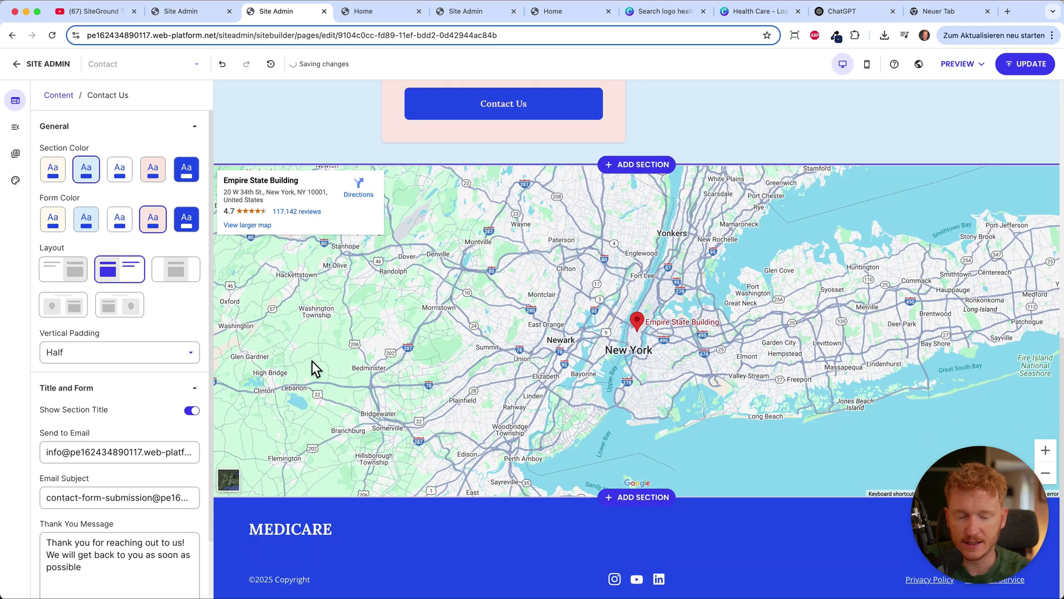
Change the map address to Los Angeles and zoom the map in closer.
{"action": "left_click", "coordinate": [497, 329]}
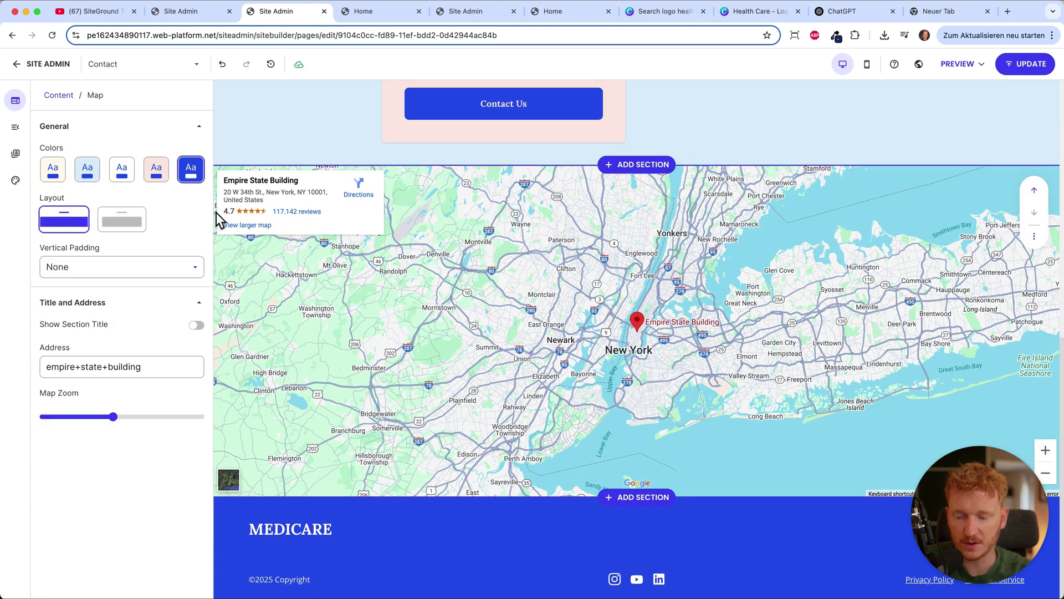
{"action": "left_click", "coordinate": [150, 364]}
{"action": "triple_click", "coordinate": [150, 366]}
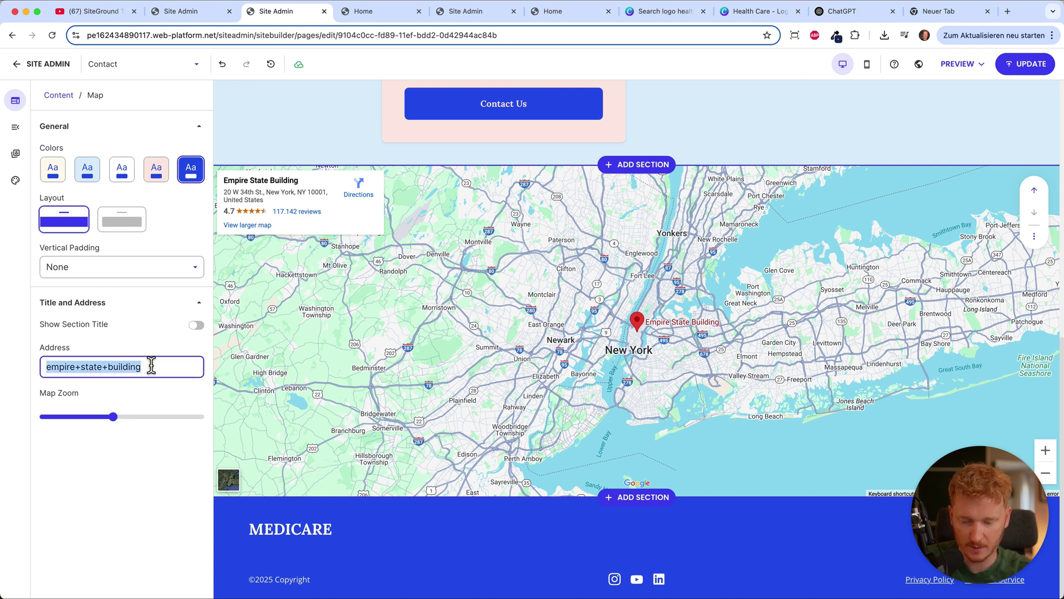
{"action": "type", "text": "Los Angele"}
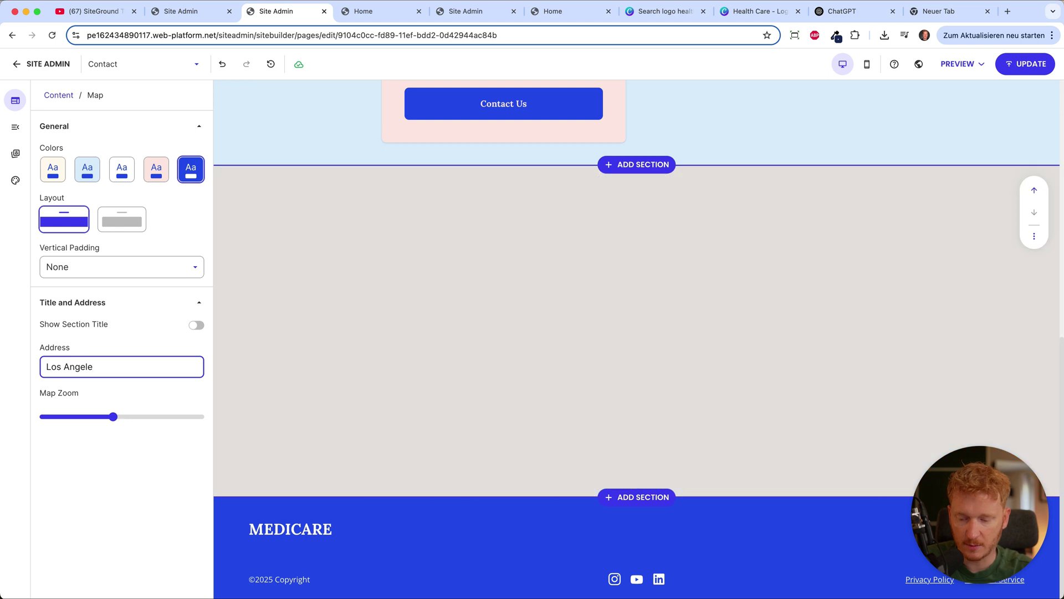
{"action": "type", "text": "s"}
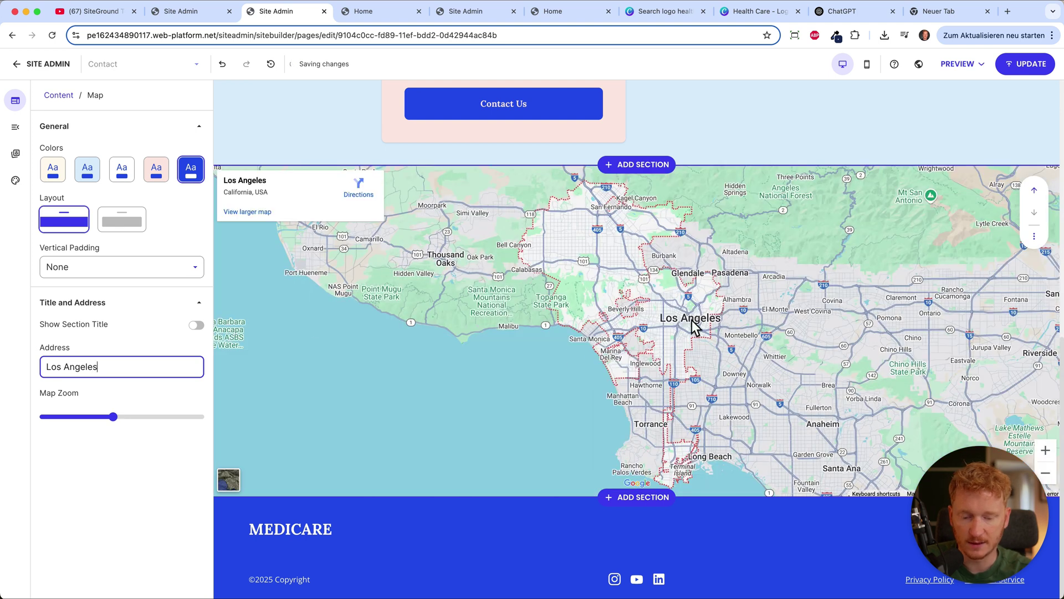
{"action": "left_click", "coordinate": [115, 417]}
{"action": "left_click_drag", "start_coordinate": [121, 421], "coordinate": [146, 423]}
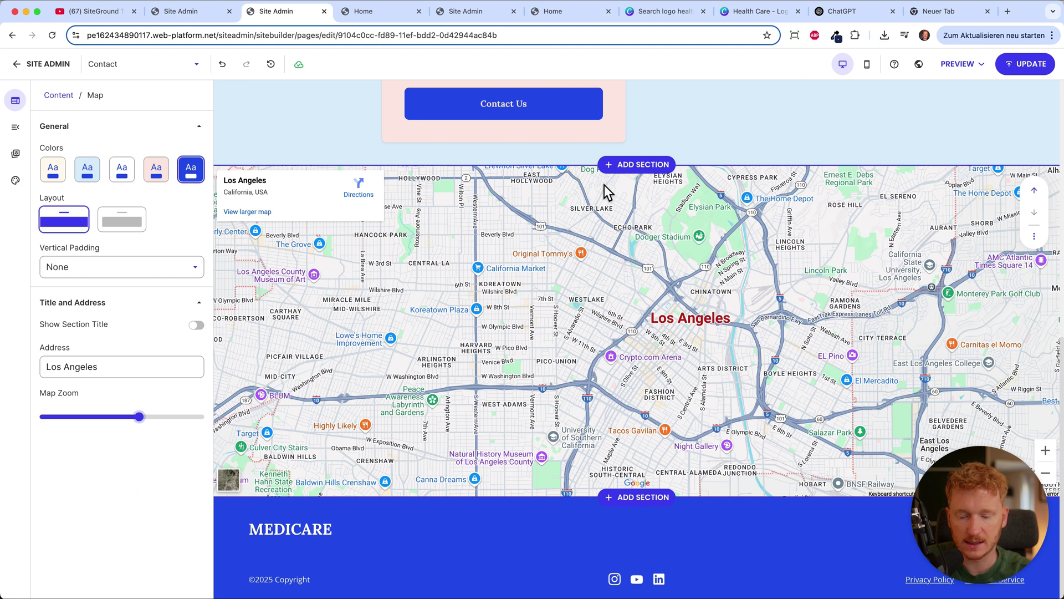
{"action": "scroll", "coordinate": [634, 407], "scroll_direction": "up", "scroll_amount": 5}
{"action": "scroll", "coordinate": [634, 406], "scroll_direction": "up", "scroll_amount": 12}
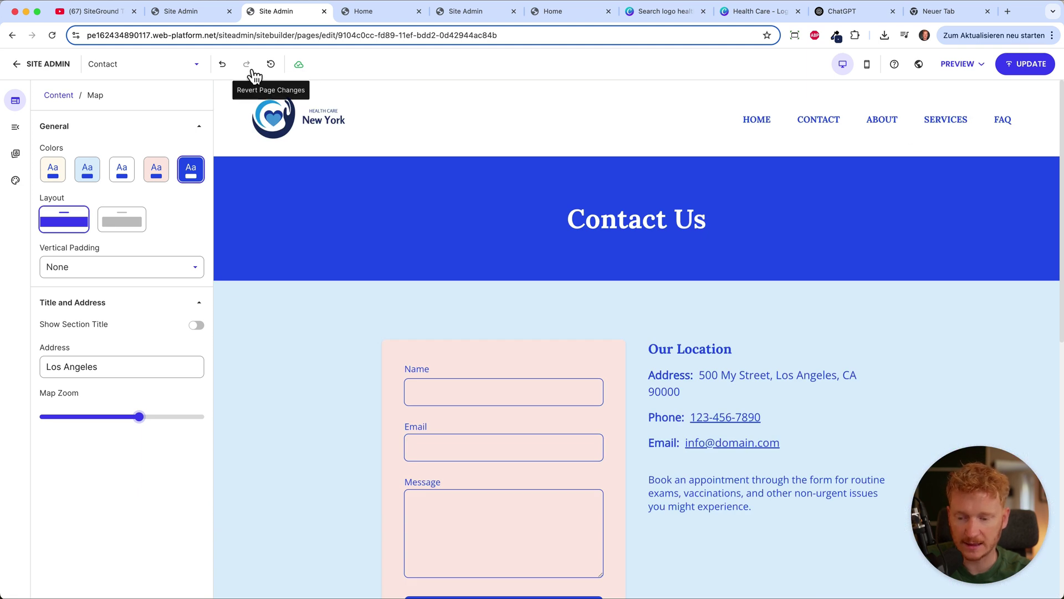
From the pages list, look over the About and Services pages and Services' page options.
{"action": "left_click", "coordinate": [64, 96]}
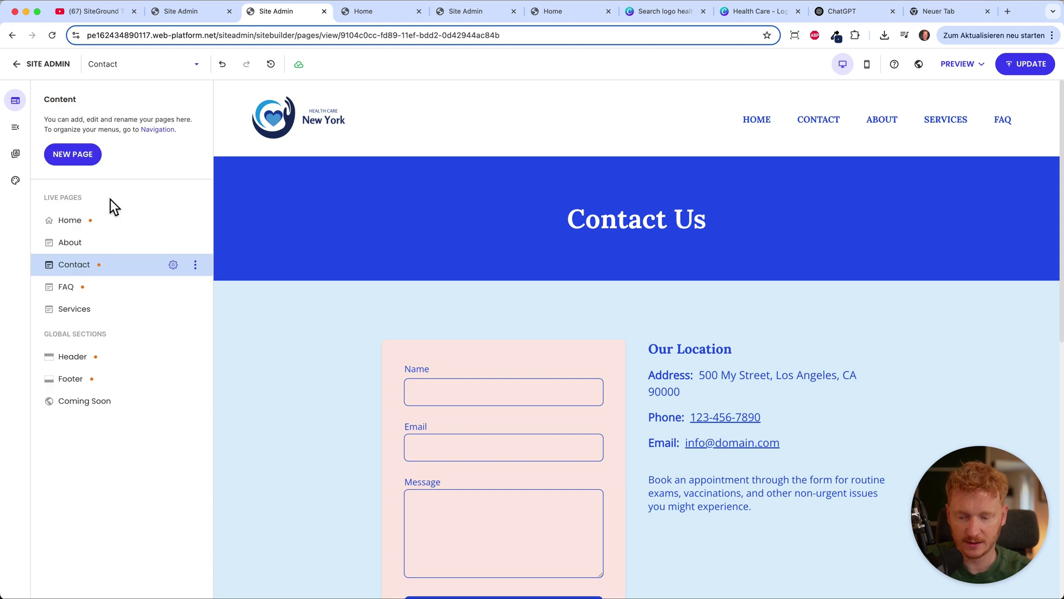
{"action": "left_click", "coordinate": [78, 244]}
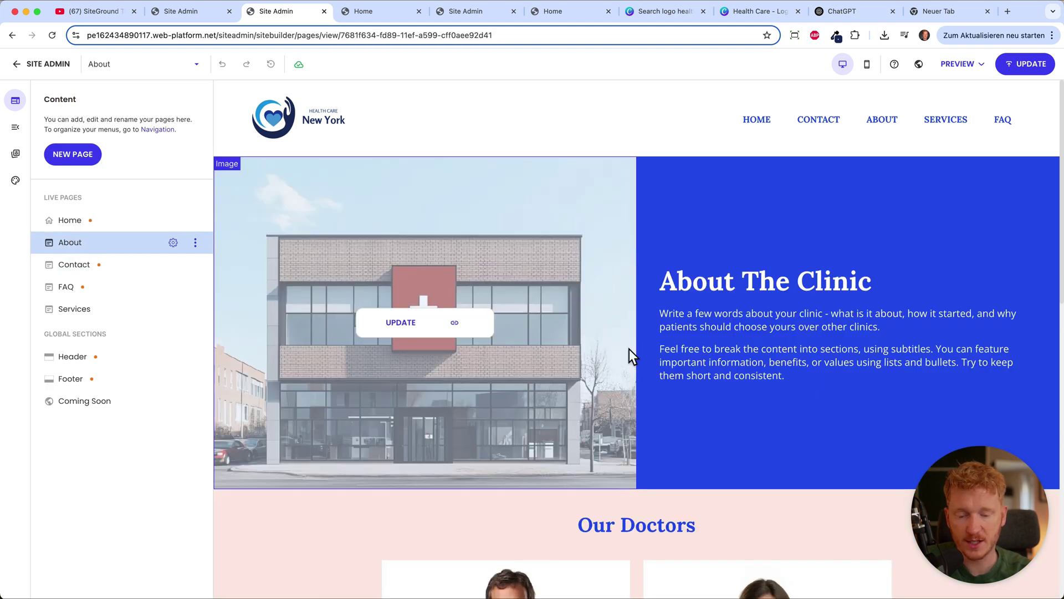
{"action": "scroll", "coordinate": [580, 295], "scroll_direction": "down", "scroll_amount": 10}
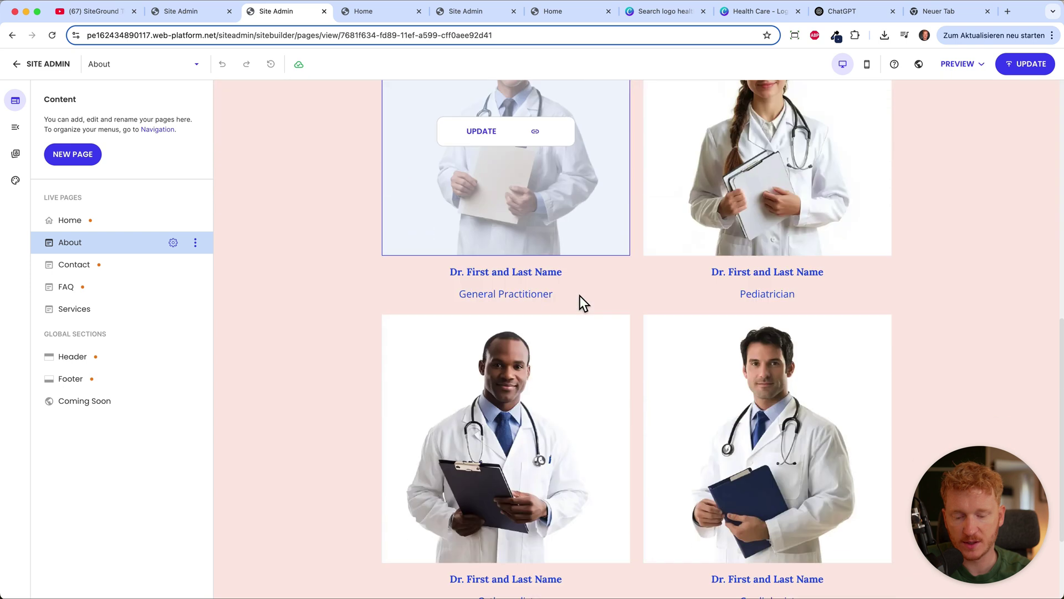
{"action": "scroll", "coordinate": [567, 357], "scroll_direction": "down", "scroll_amount": 2}
{"action": "scroll", "coordinate": [567, 357], "scroll_direction": "up", "scroll_amount": 12}
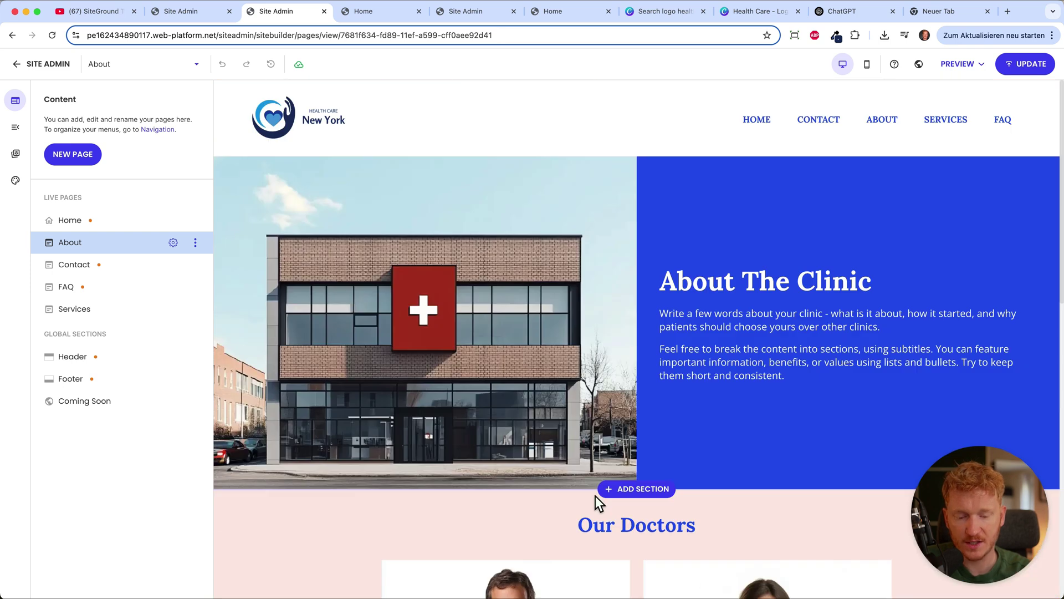
{"action": "left_click", "coordinate": [91, 308]}
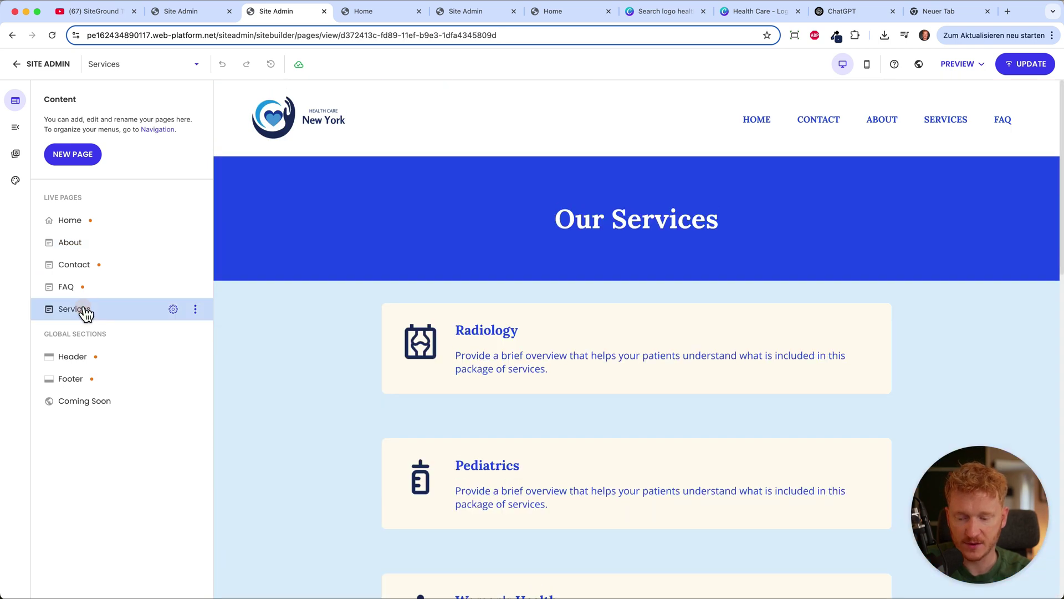
{"action": "scroll", "coordinate": [621, 278], "scroll_direction": "down", "scroll_amount": 3}
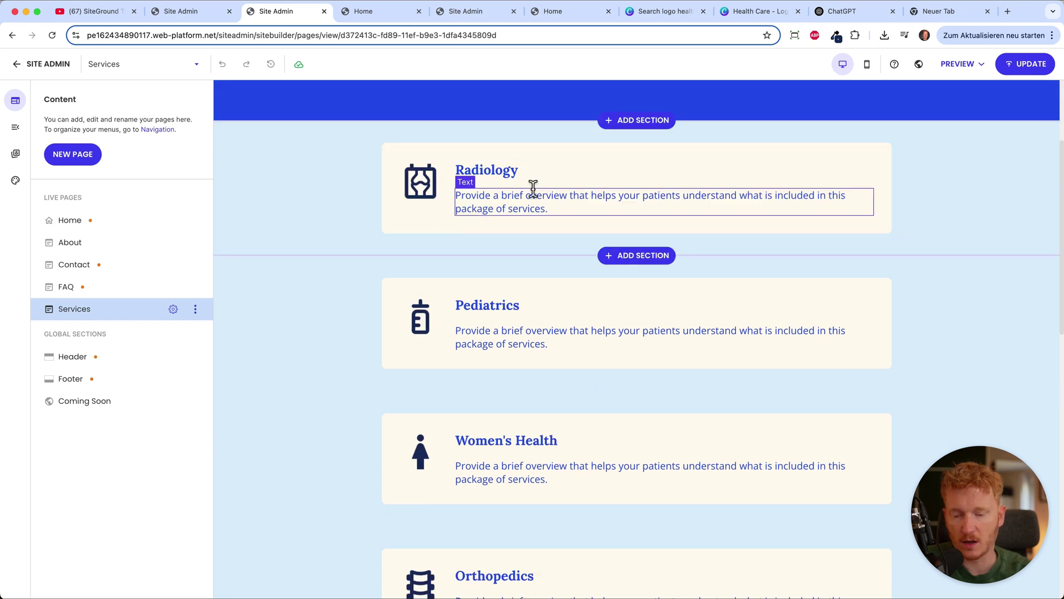
{"action": "left_click", "coordinate": [195, 309]}
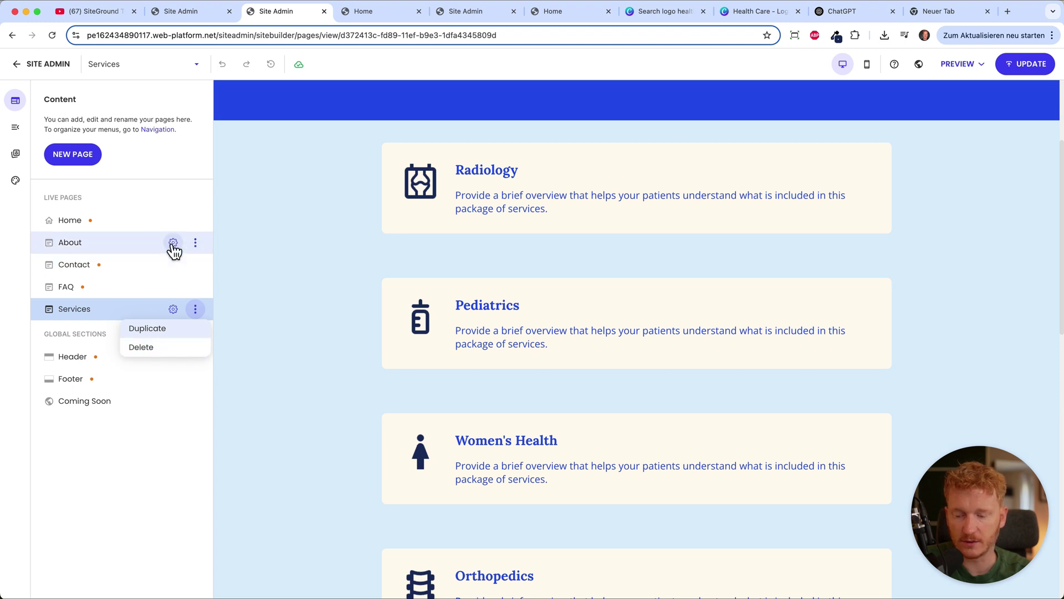
Delete the old About page and dismiss the deletion notice.
{"action": "left_click", "coordinate": [132, 249]}
{"action": "left_click", "coordinate": [195, 244]}
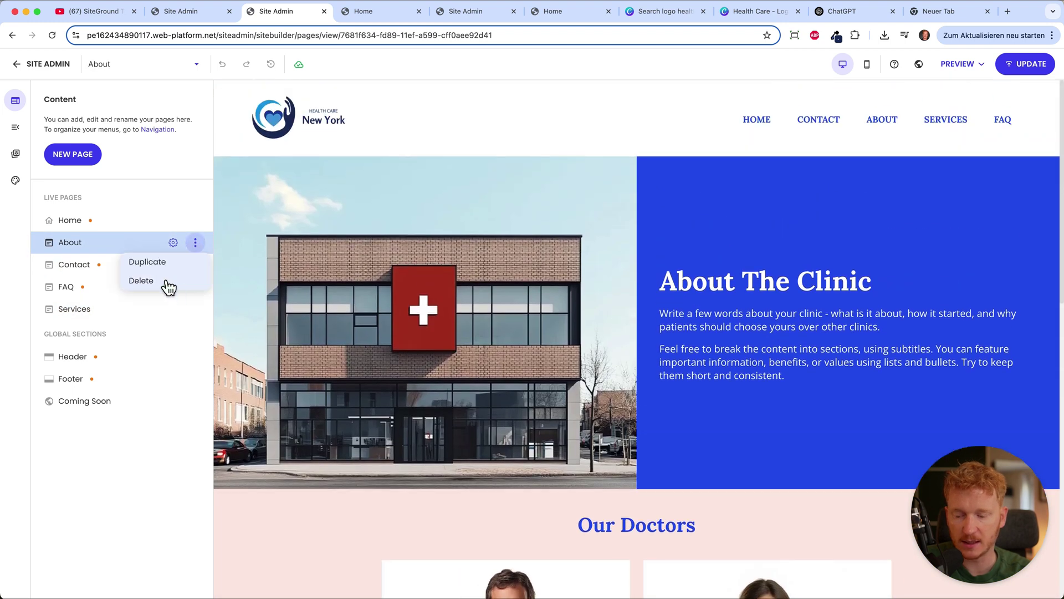
{"action": "left_click", "coordinate": [142, 280]}
{"action": "left_click", "coordinate": [656, 421]}
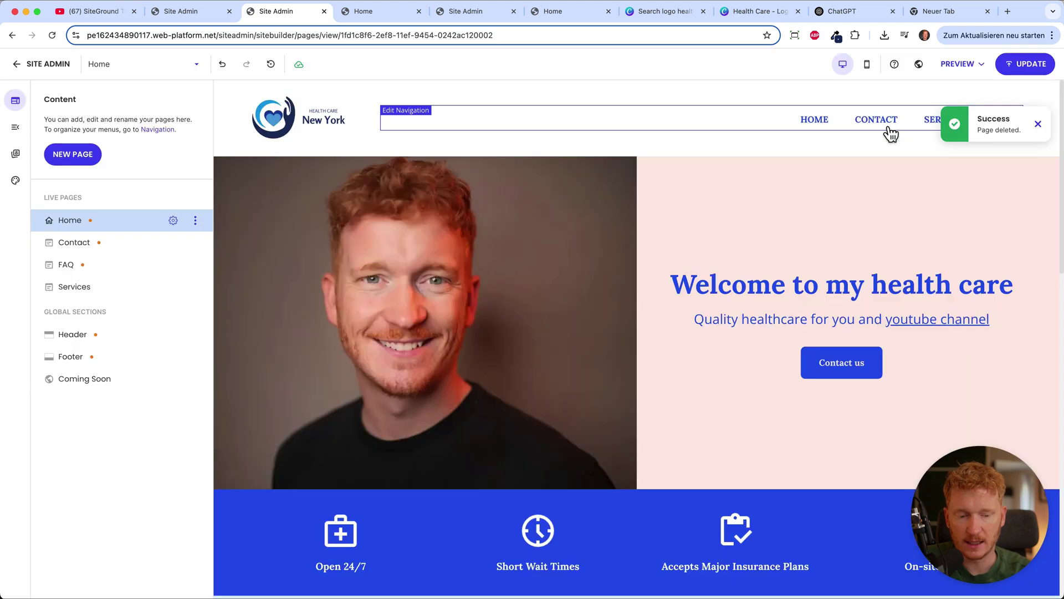
{"action": "left_click", "coordinate": [1037, 122]}
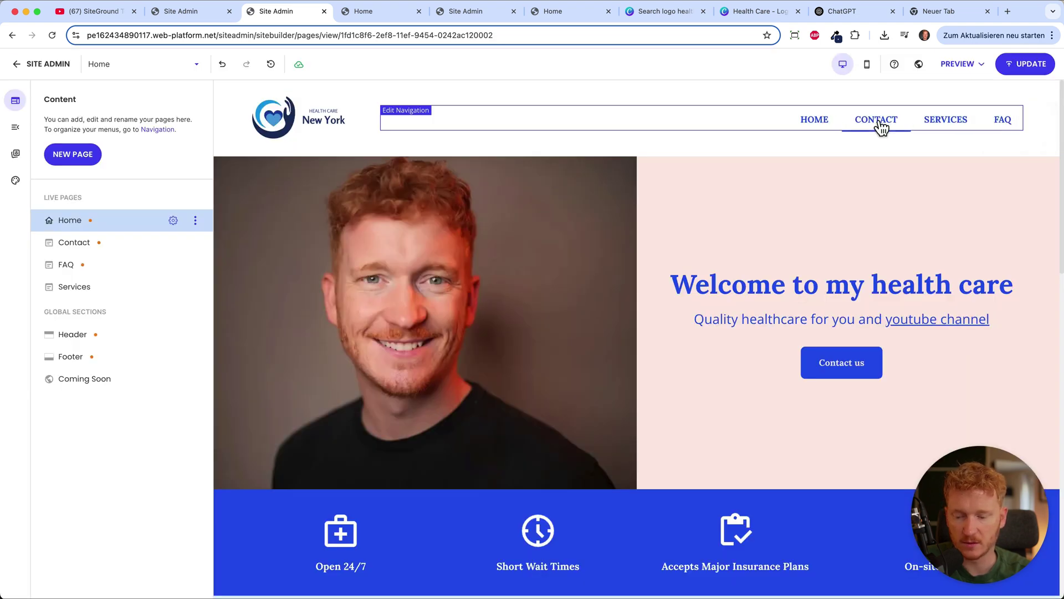
Start a new page and look over the page template gallery.
{"action": "left_click", "coordinate": [78, 158]}
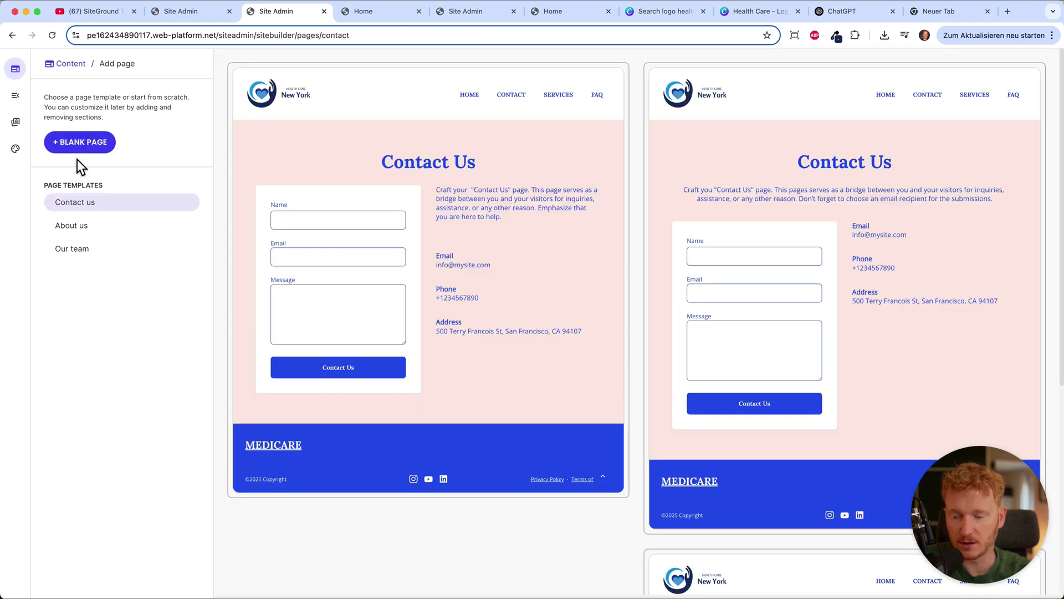
{"action": "mouse_move", "coordinate": [615, 216]}
{"action": "scroll", "coordinate": [613, 214], "scroll_direction": "down", "scroll_amount": 6}
{"action": "scroll", "coordinate": [613, 213], "scroll_direction": "up", "scroll_amount": 6}
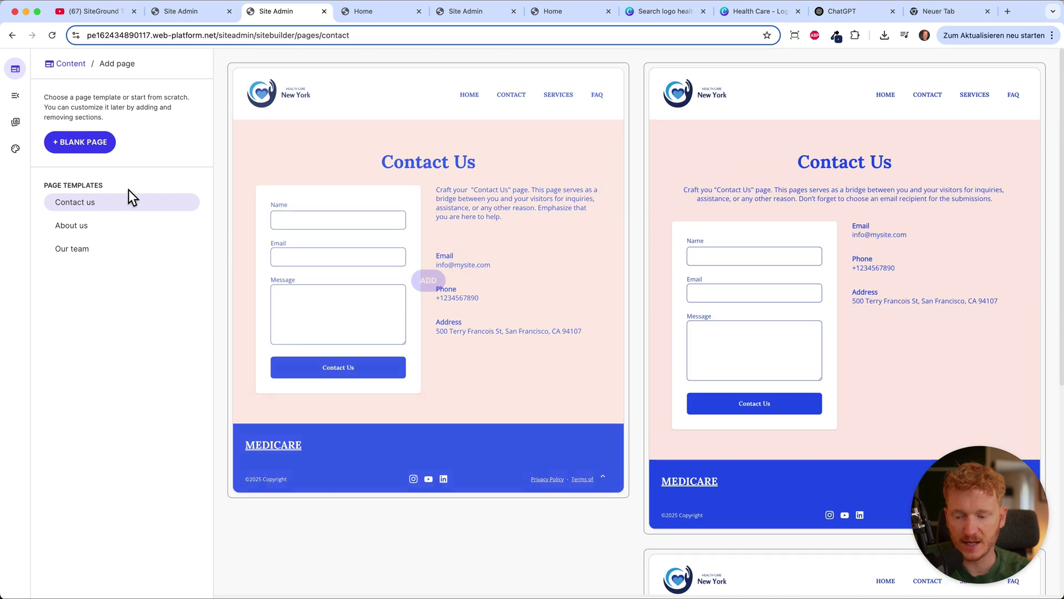
Browse the About us templates and add one as a new page.
{"action": "left_click", "coordinate": [78, 225]}
{"action": "mouse_move", "coordinate": [329, 242]}
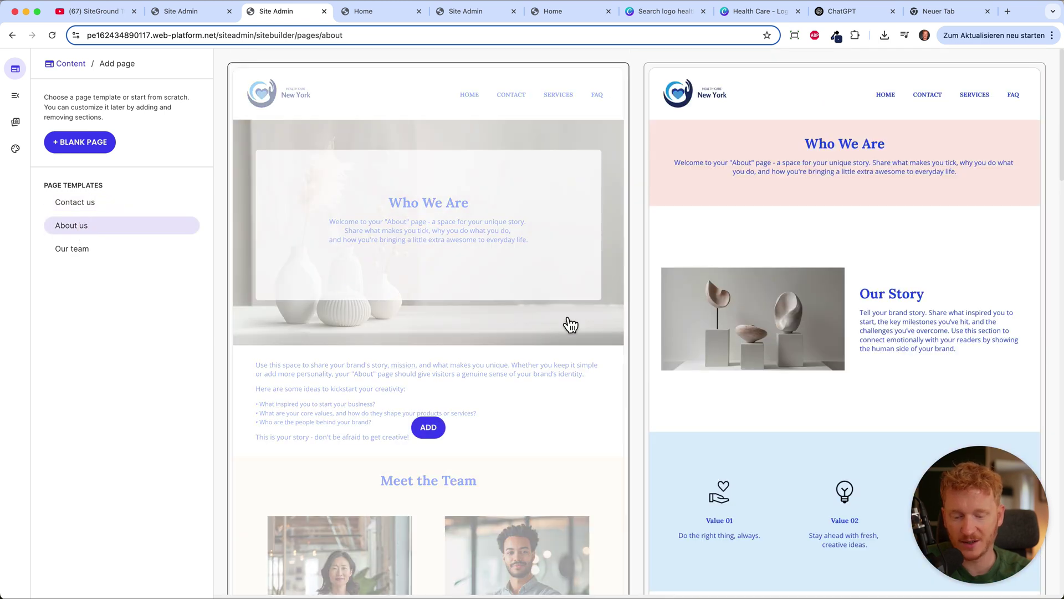
{"action": "scroll", "coordinate": [567, 323], "scroll_direction": "down", "scroll_amount": 7}
{"action": "mouse_move", "coordinate": [769, 265]}
{"action": "scroll", "coordinate": [769, 265], "scroll_direction": "up", "scroll_amount": 7}
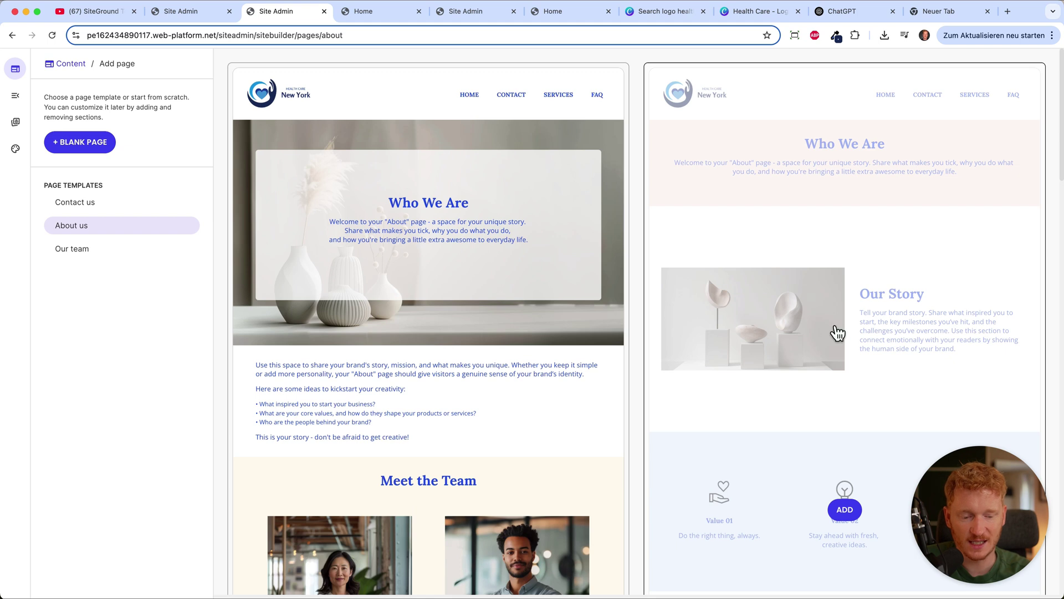
{"action": "scroll", "coordinate": [836, 330], "scroll_direction": "down", "scroll_amount": 12}
{"action": "scroll", "coordinate": [838, 333], "scroll_direction": "down", "scroll_amount": 11}
{"action": "mouse_move", "coordinate": [837, 332]}
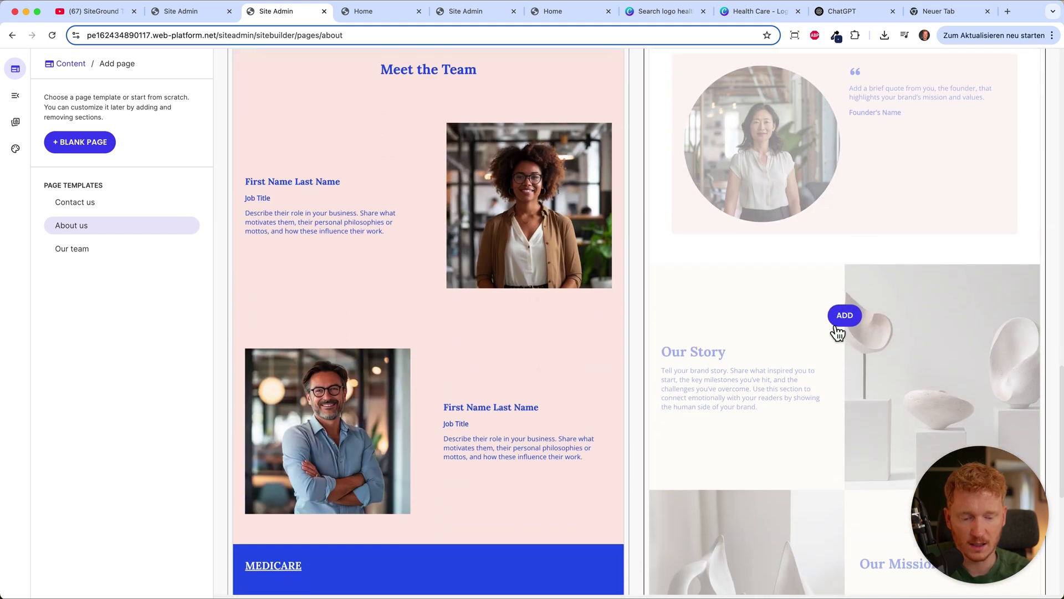
{"action": "left_click", "coordinate": [843, 306]}
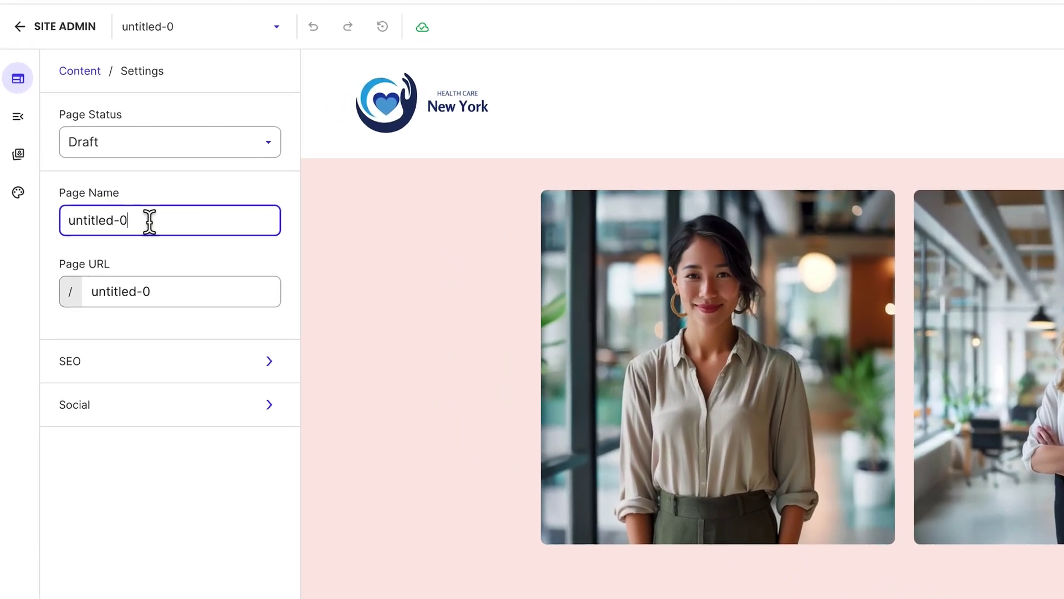
Rename the untitled-0 page to 'About us' with the URL about-us.
{"action": "left_click_drag", "start_coordinate": [149, 221], "coordinate": [27, 229]}
{"action": "type", "text": "bout Us"}
{"action": "key", "text": "ctrl+a"}
{"action": "type", "text": "About us"}
{"action": "left_click", "coordinate": [175, 294]}
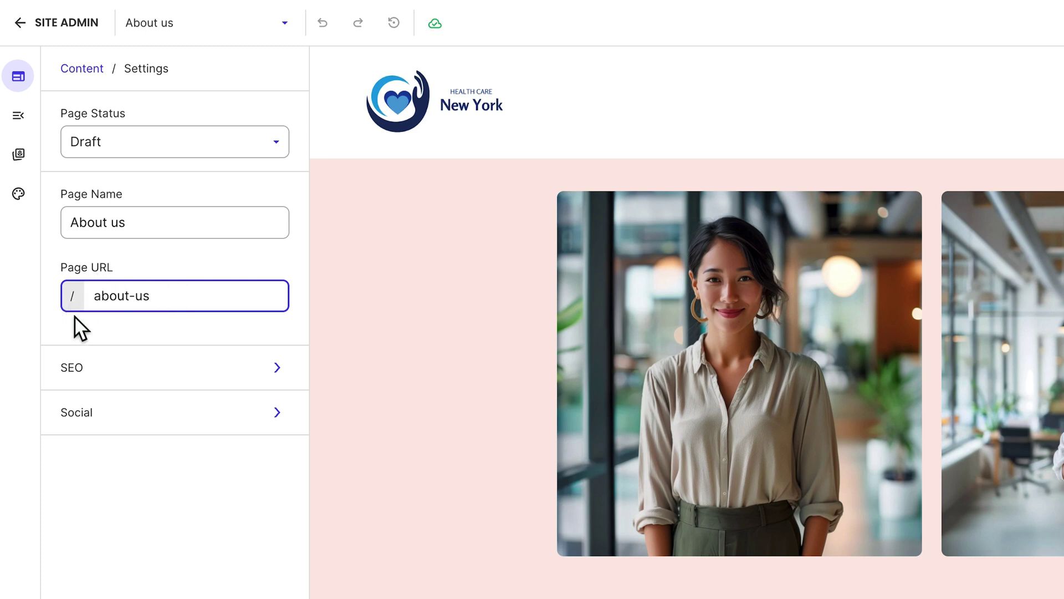
Review the page's SEO title and description and its social sharing settings.
{"action": "left_click", "coordinate": [276, 370]}
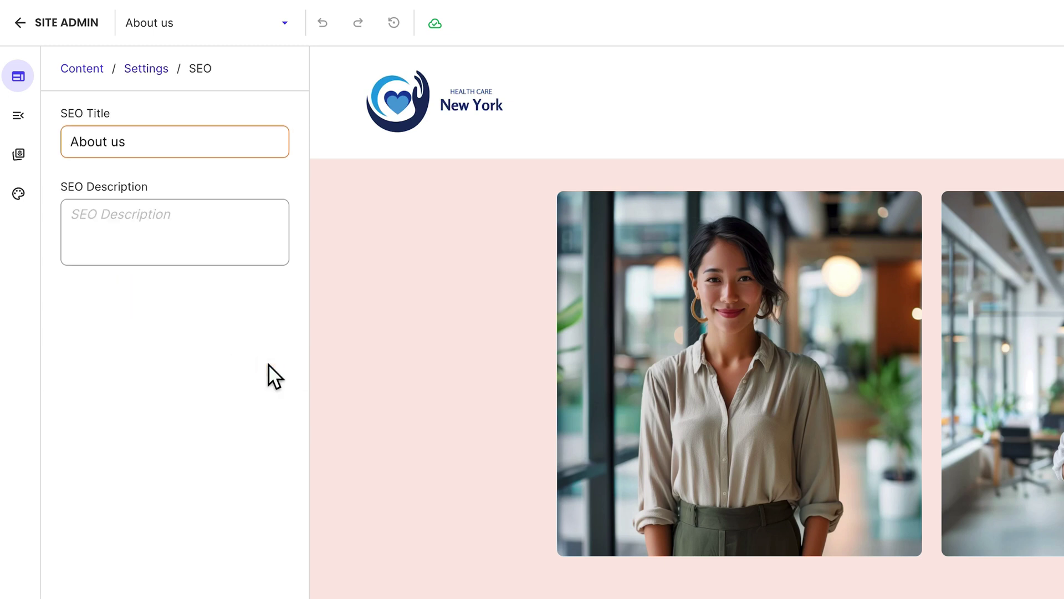
{"action": "left_click", "coordinate": [152, 142]}
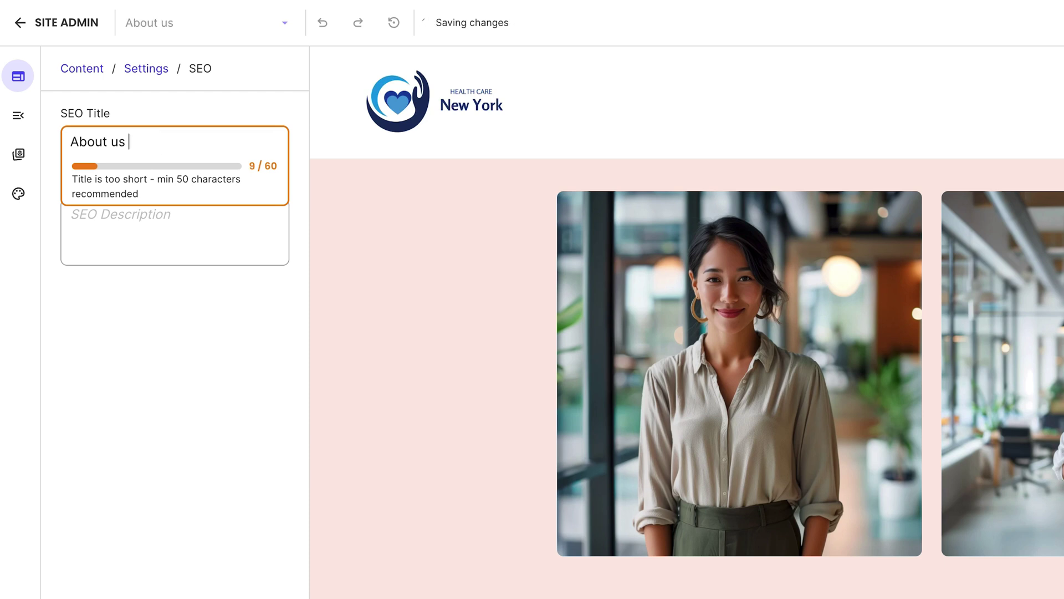
{"action": "left_click", "coordinate": [153, 252]}
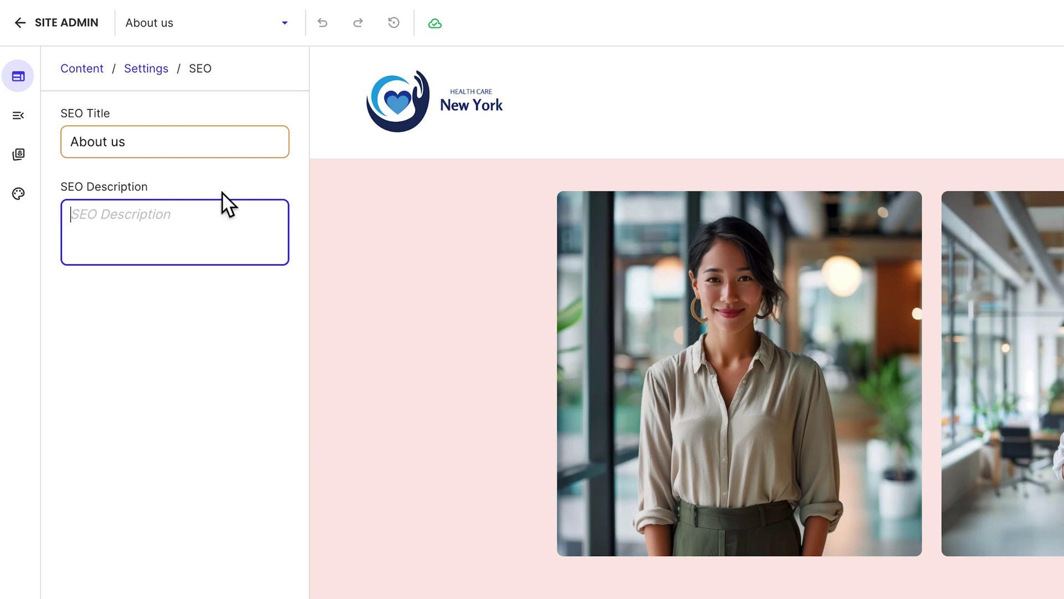
{"action": "left_click", "coordinate": [147, 71]}
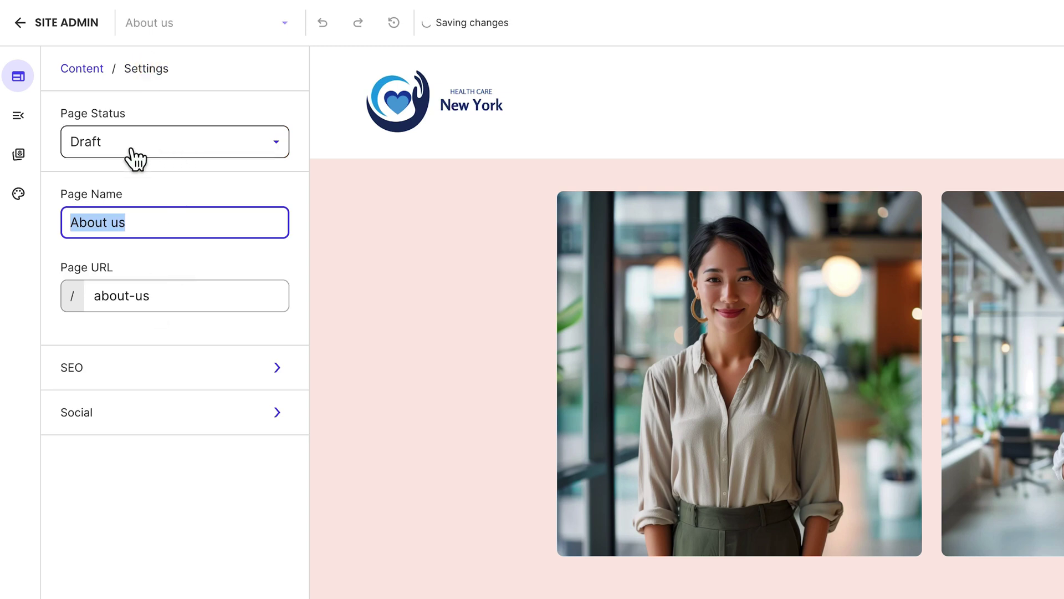
{"action": "left_click", "coordinate": [136, 416]}
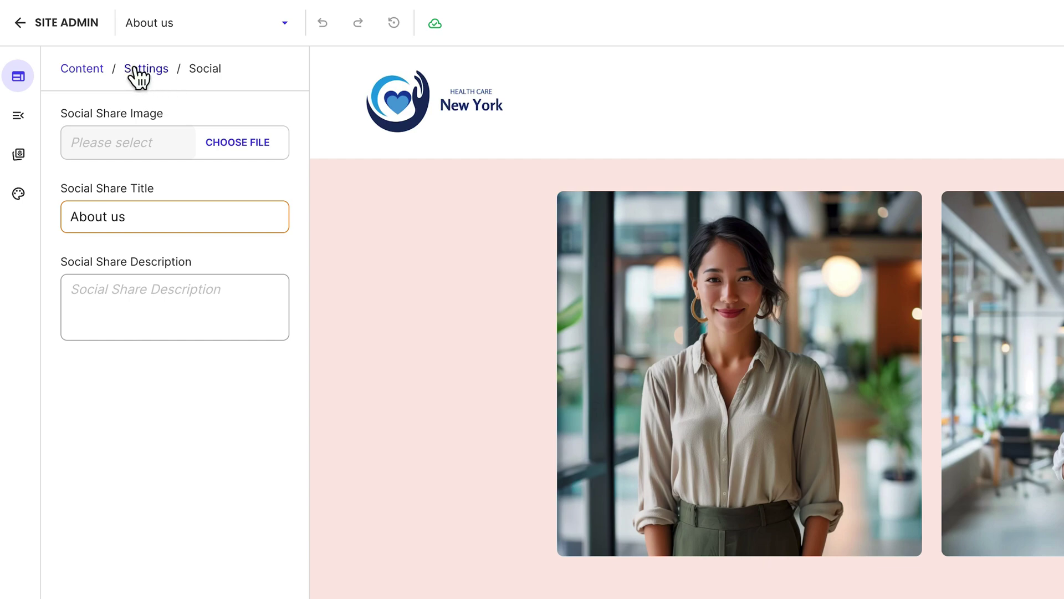
{"action": "left_click", "coordinate": [136, 68]}
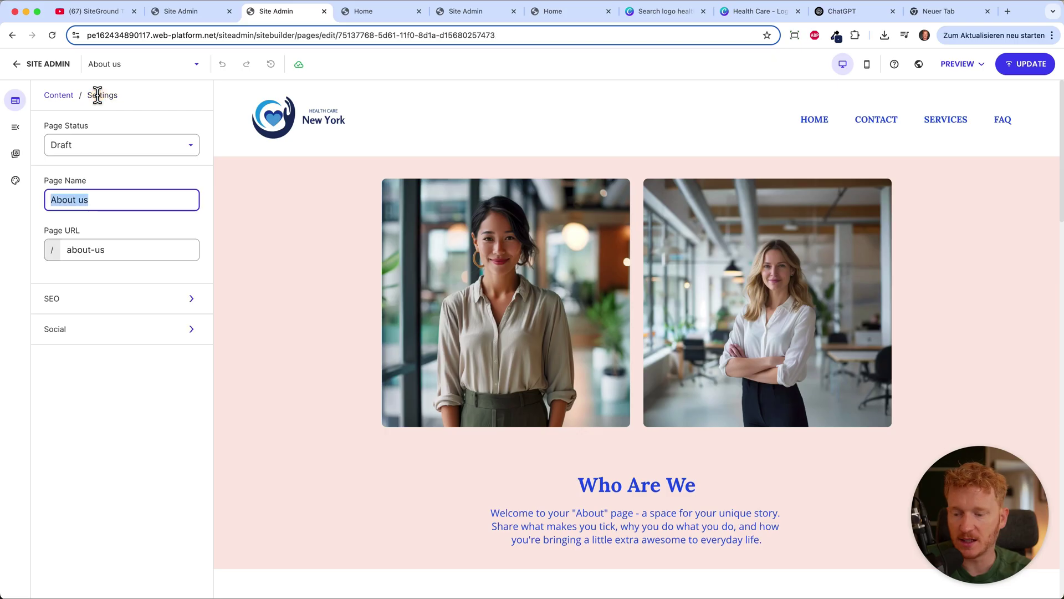
Set the About us page status to Live and publish it.
{"action": "left_click", "coordinate": [117, 152]}
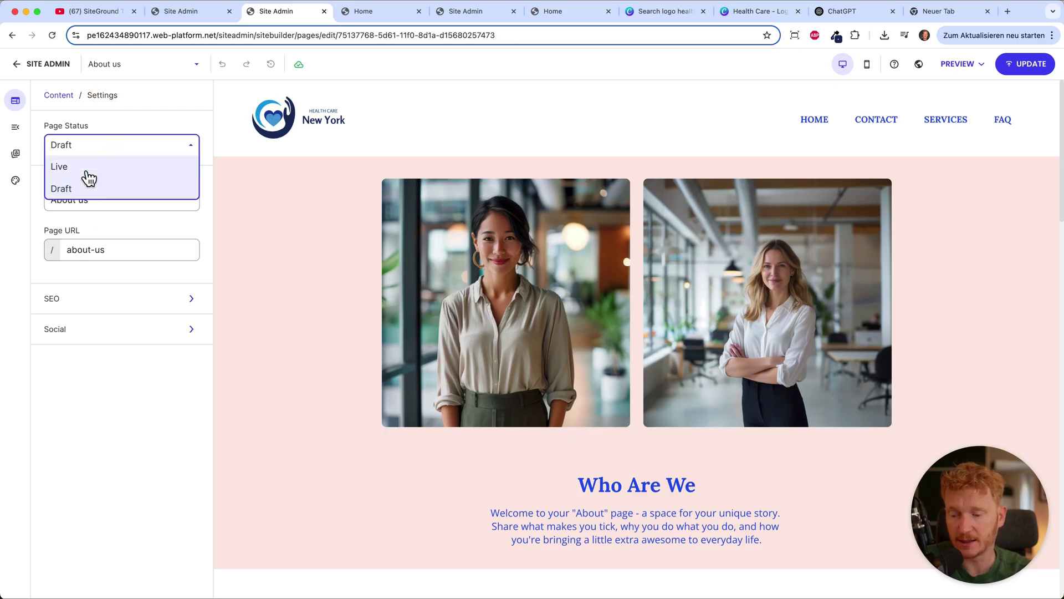
{"action": "left_click", "coordinate": [66, 167]}
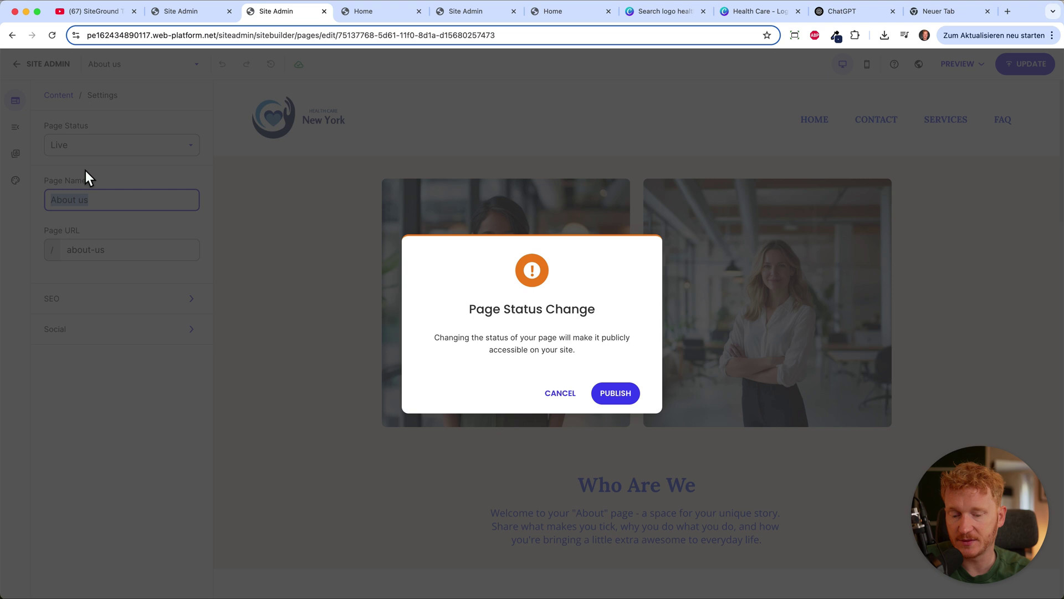
{"action": "left_click", "coordinate": [615, 393]}
{"action": "left_click", "coordinate": [1038, 123]}
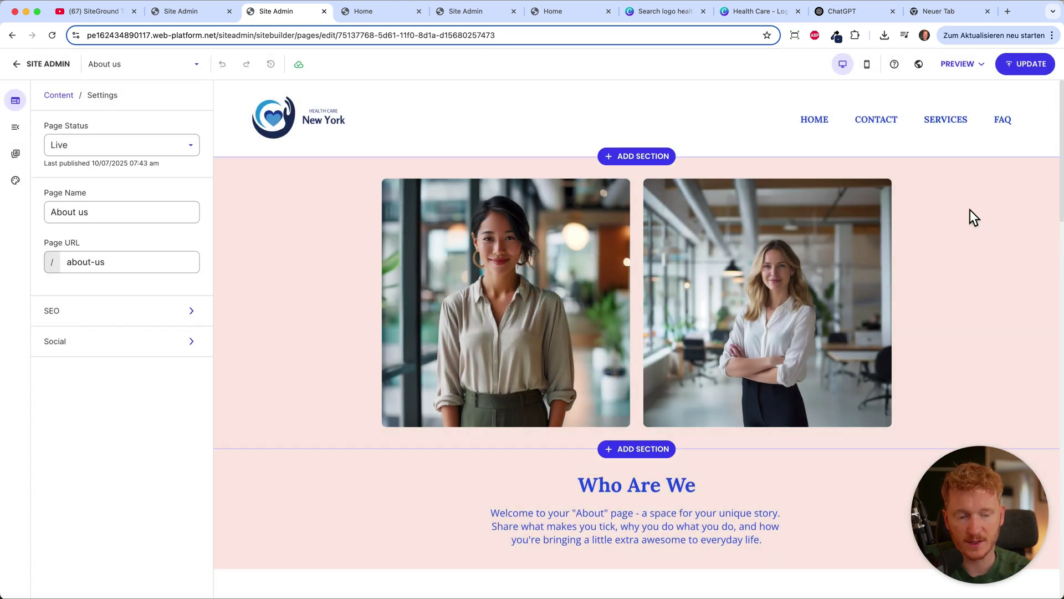
{"action": "scroll", "coordinate": [974, 217], "scroll_direction": "down", "scroll_amount": 6}
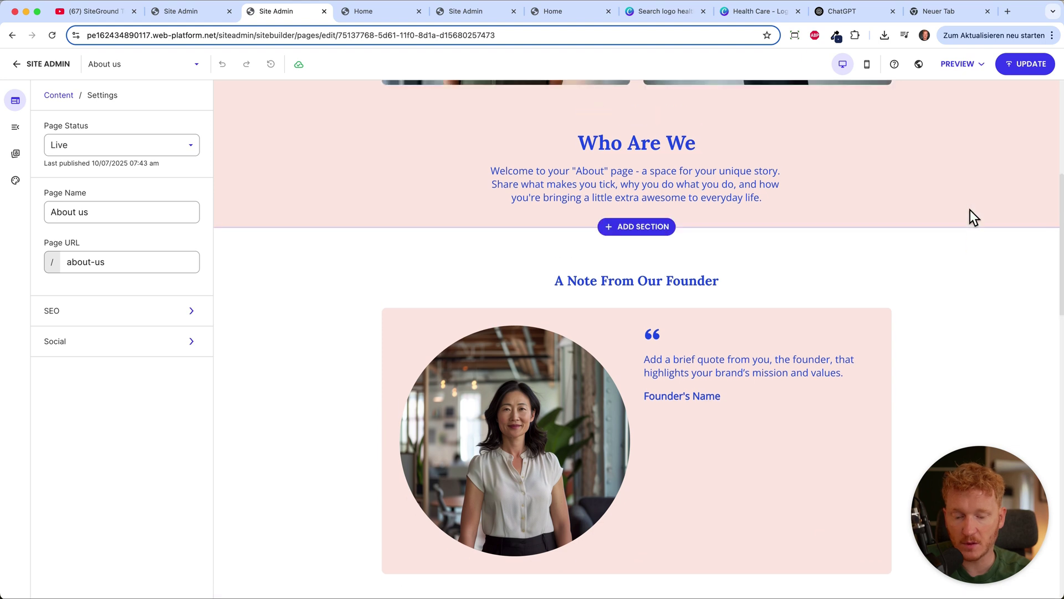
{"action": "scroll", "coordinate": [974, 218], "scroll_direction": "up", "scroll_amount": 5}
{"action": "scroll", "coordinate": [610, 314], "scroll_direction": "down", "scroll_amount": 18}
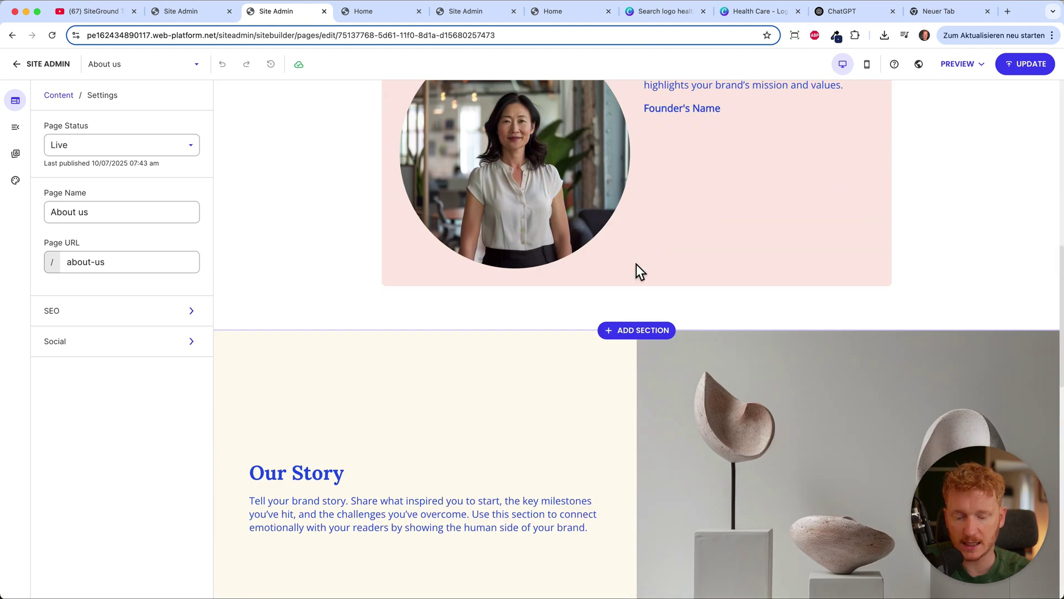
{"action": "scroll", "coordinate": [798, 271], "scroll_direction": "down", "scroll_amount": 3}
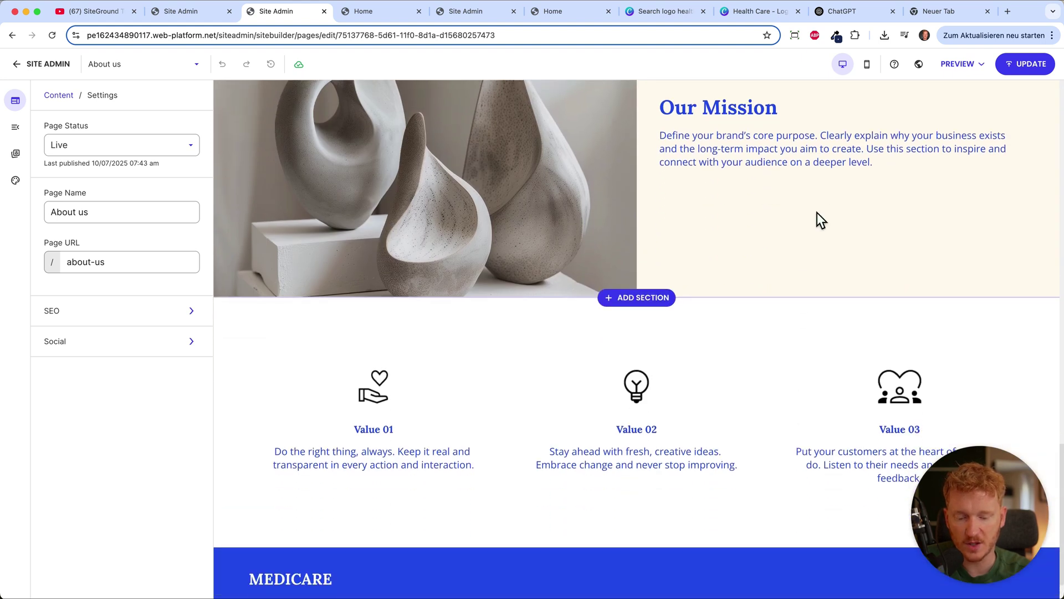
{"action": "scroll", "coordinate": [817, 217], "scroll_direction": "up", "scroll_amount": 20}
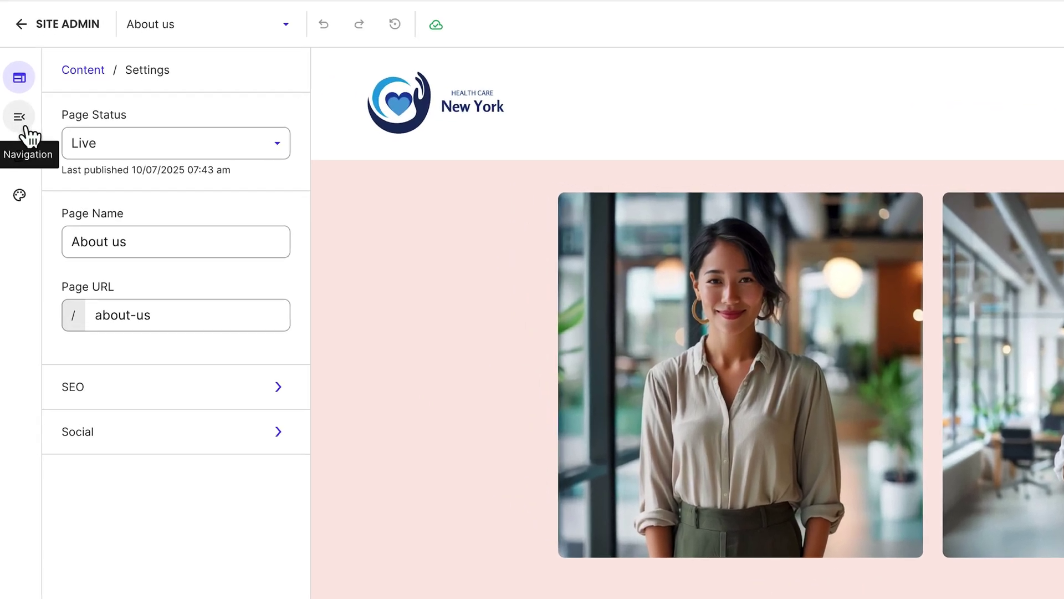
Add a navigation item named About US, Link Type Page, pointing to the About us page.
{"action": "left_click", "coordinate": [16, 128]}
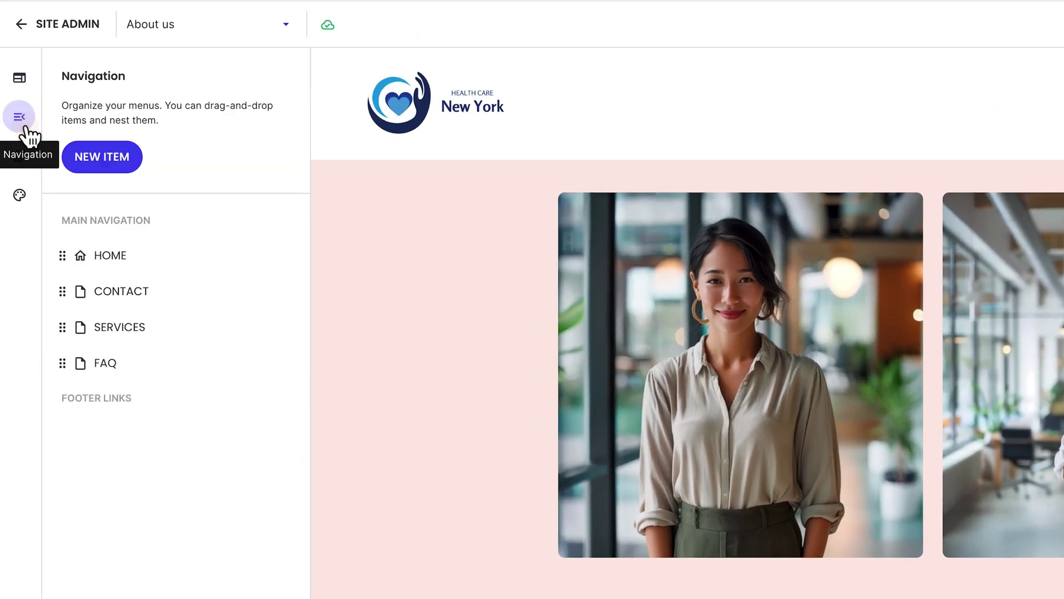
{"action": "left_click", "coordinate": [105, 161]}
{"action": "left_click", "coordinate": [125, 148]}
{"action": "type", "text": "About US"}
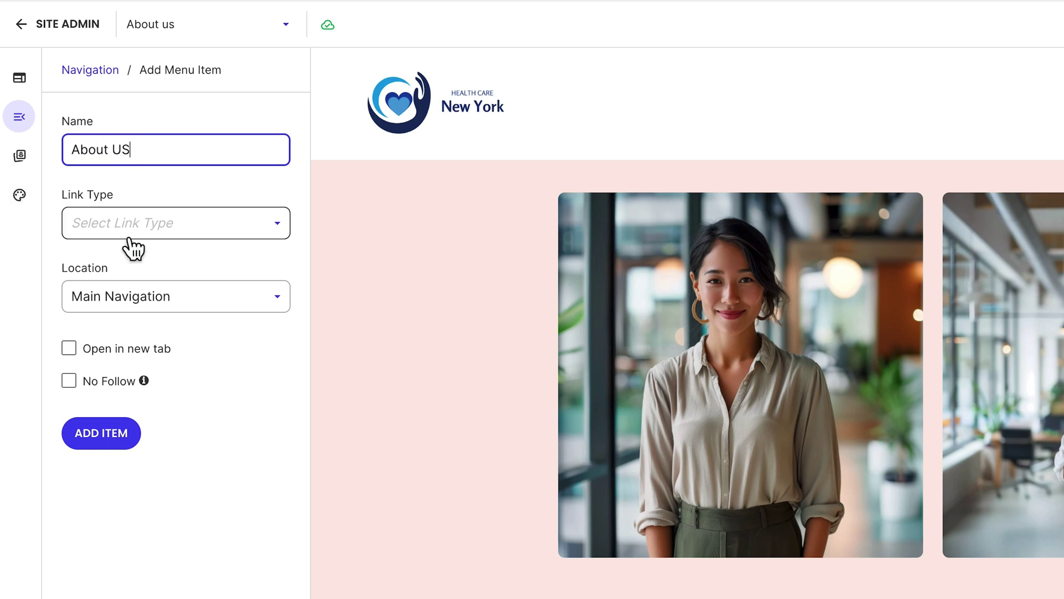
{"action": "left_click", "coordinate": [127, 231]}
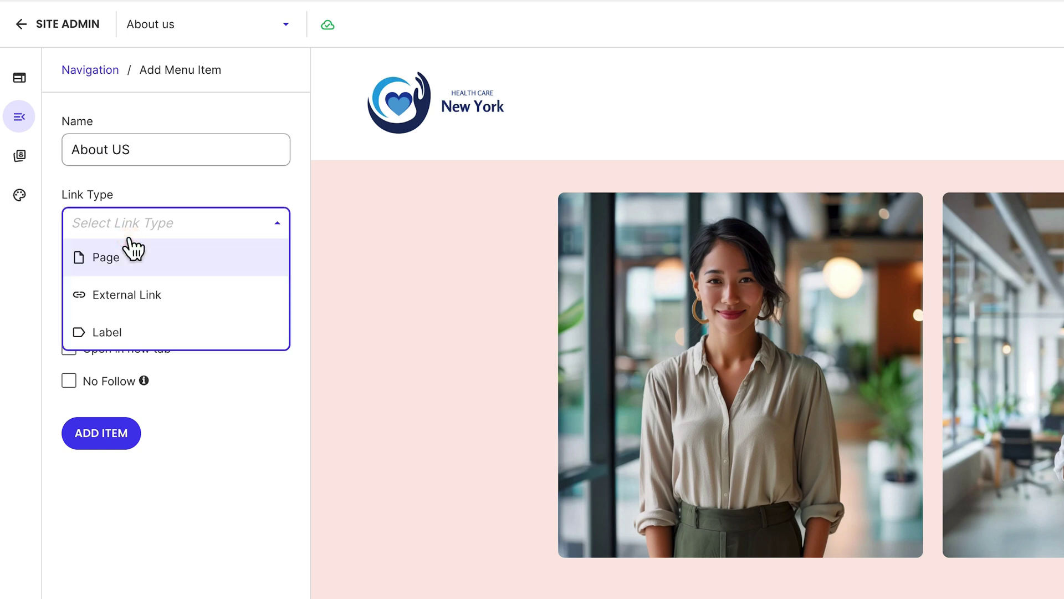
{"action": "left_click", "coordinate": [124, 260]}
{"action": "left_click", "coordinate": [125, 278]}
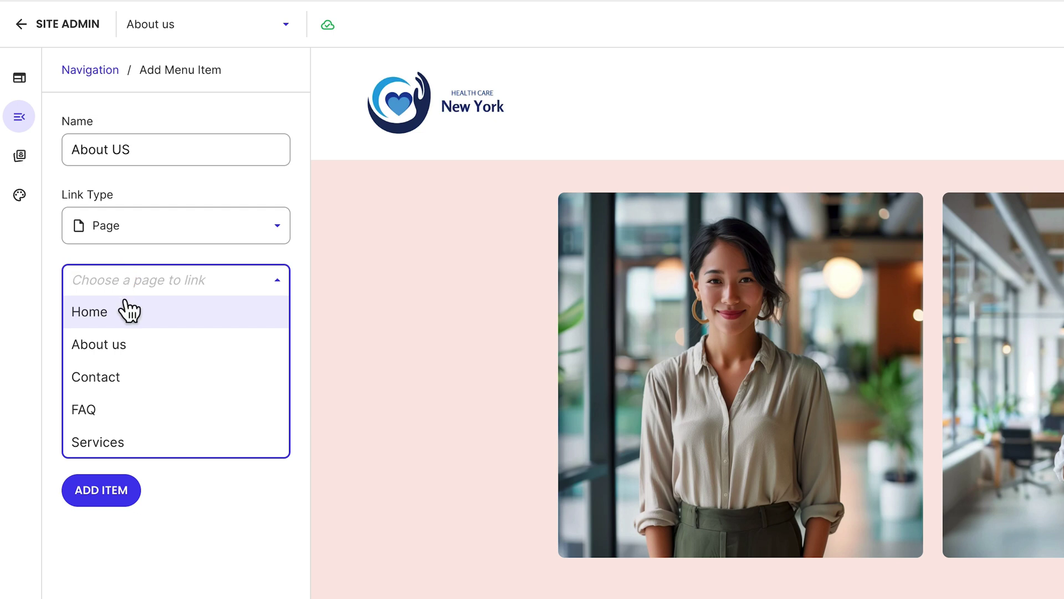
{"action": "left_click", "coordinate": [118, 348]}
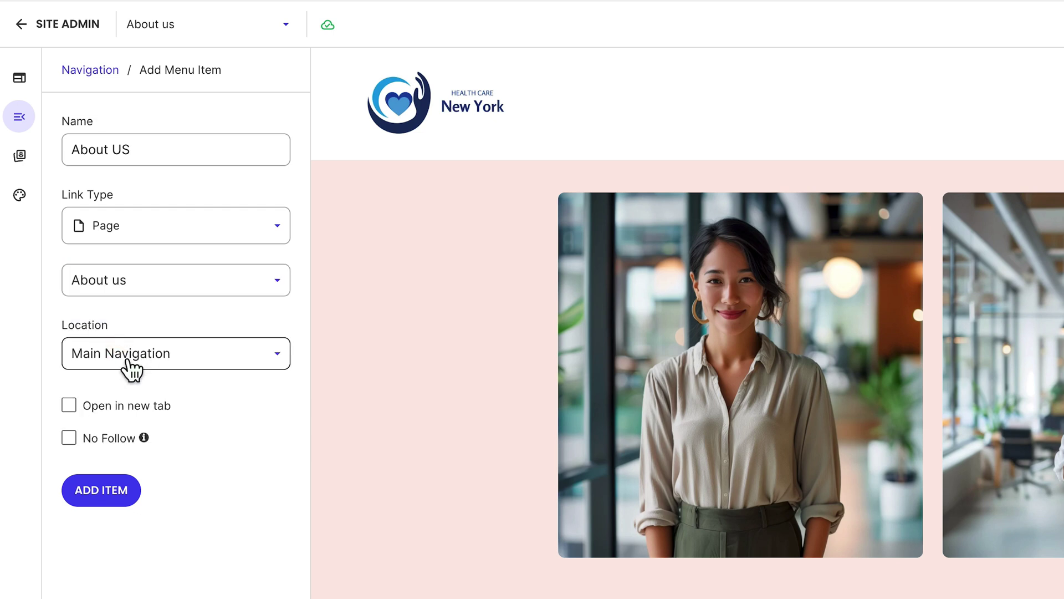
{"action": "left_click", "coordinate": [111, 501]}
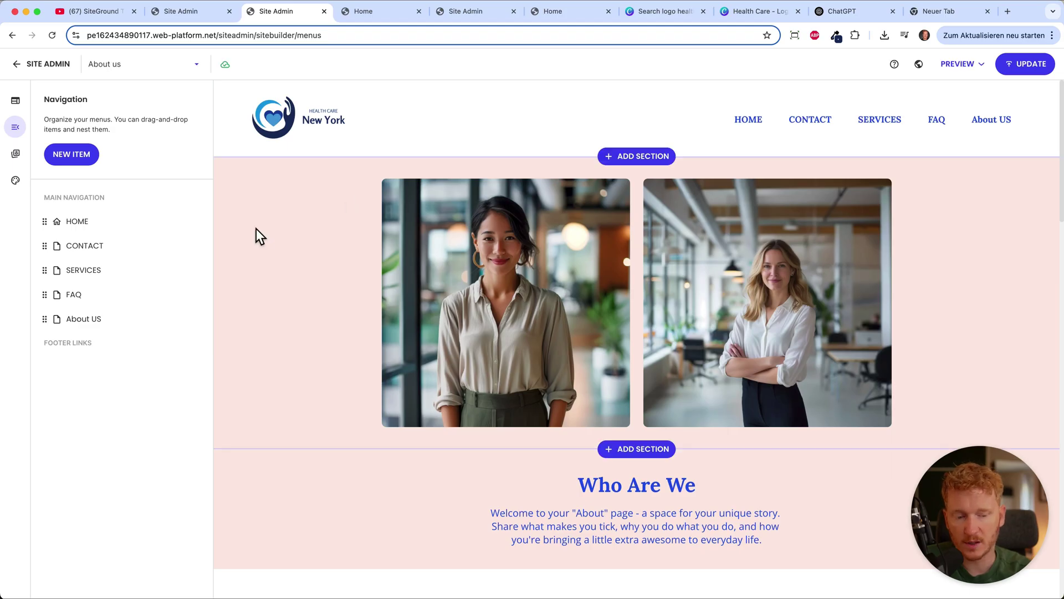
Move About US under Services, preview it, then reposition it right after HOME.
{"action": "left_click_drag", "start_coordinate": [40, 325], "coordinate": [58, 293]}
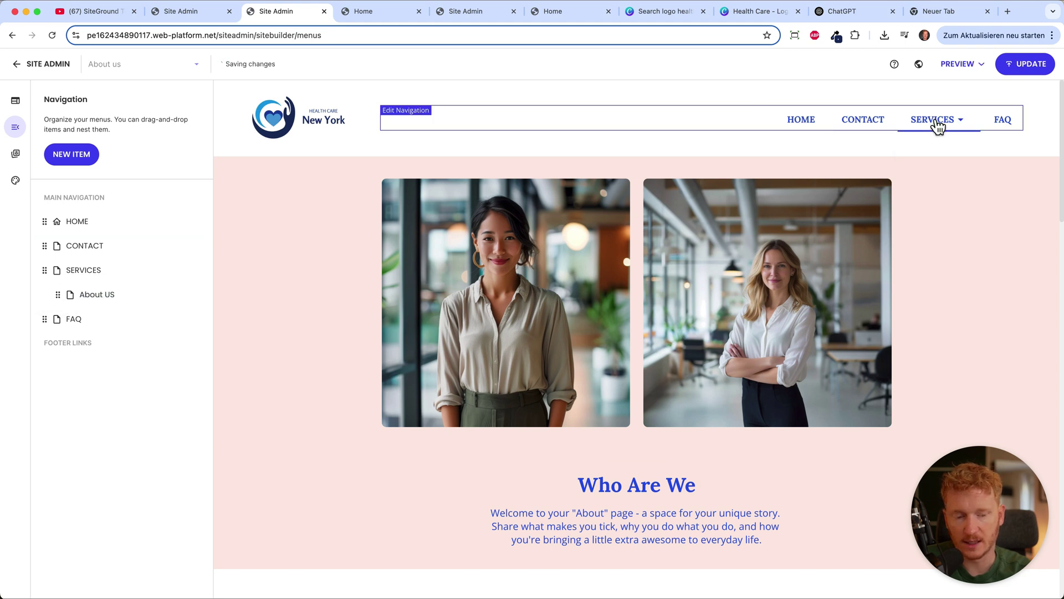
{"action": "left_click", "coordinate": [963, 66]}
{"action": "left_click", "coordinate": [902, 87]}
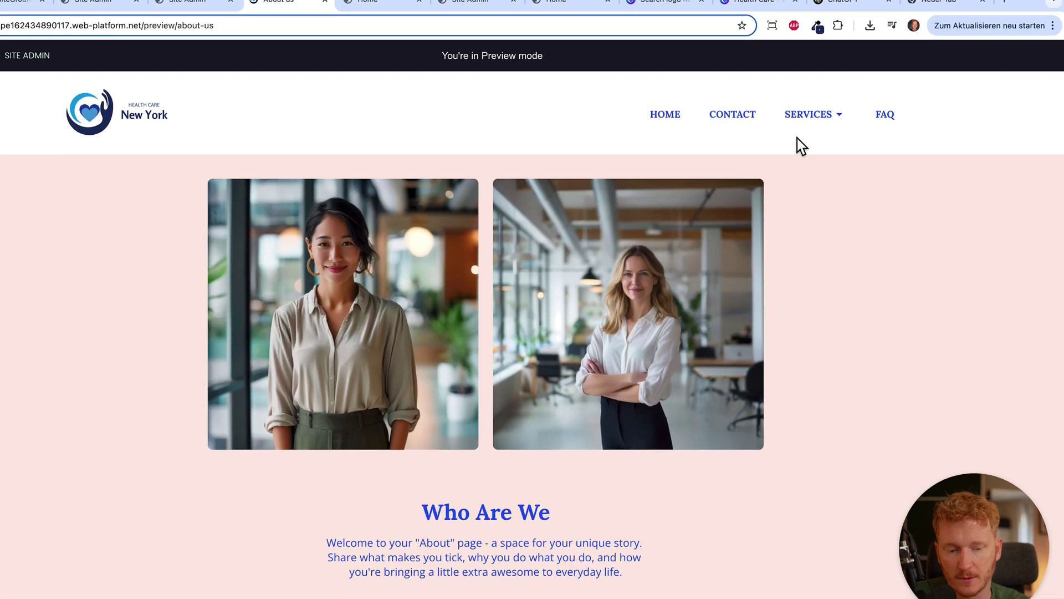
{"action": "mouse_move", "coordinate": [809, 114]}
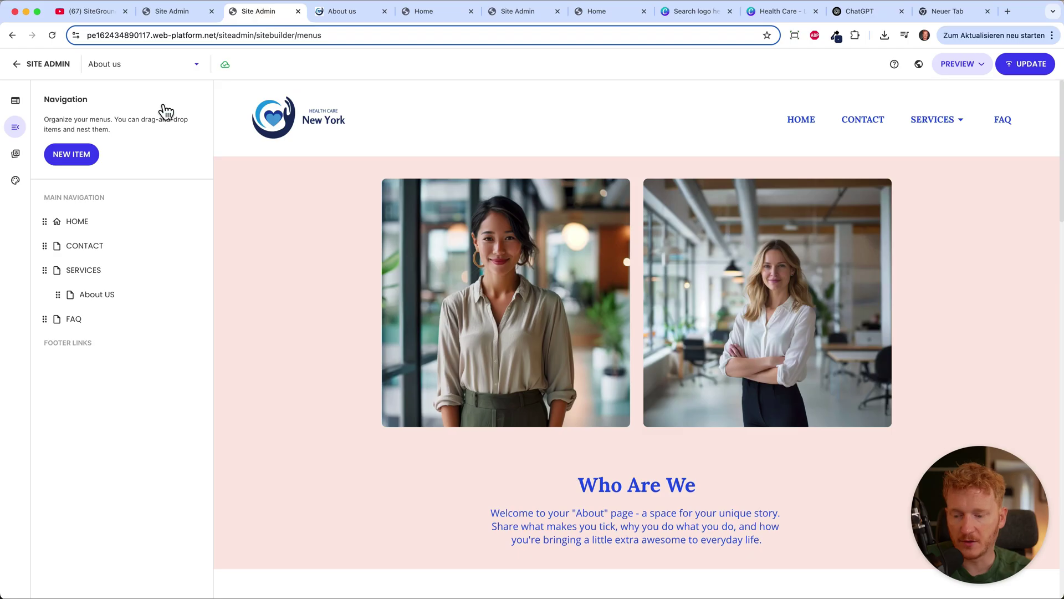
{"action": "left_click_drag", "start_coordinate": [65, 294], "coordinate": [44, 249]}
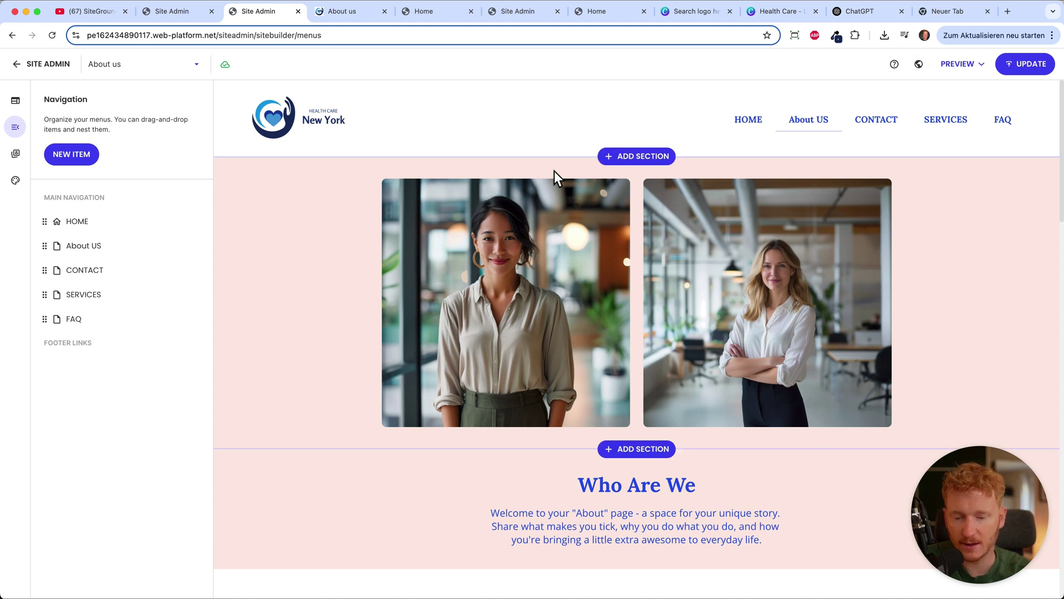
{"action": "left_click", "coordinate": [16, 100]}
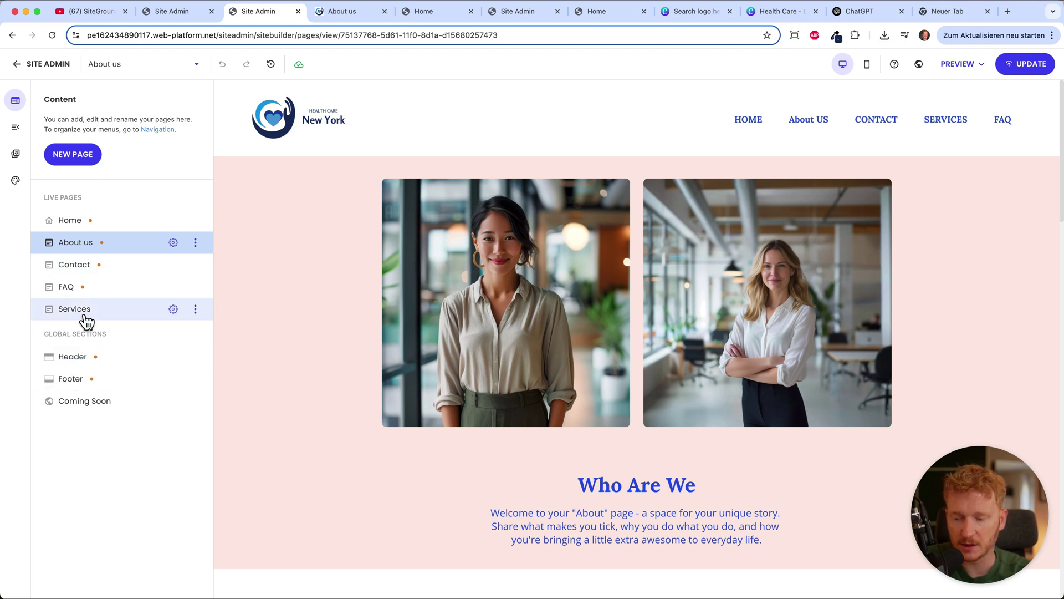
Publish all pending site changes with Update.
{"action": "left_click", "coordinate": [1012, 75]}
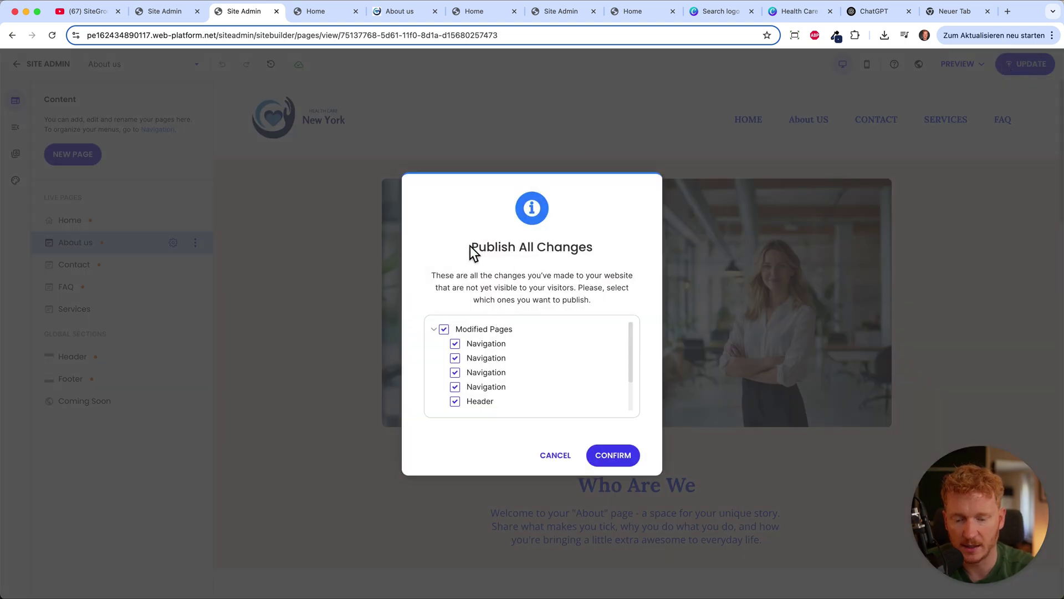
{"action": "scroll", "coordinate": [521, 362], "scroll_direction": "down", "scroll_amount": 3}
{"action": "scroll", "coordinate": [521, 363], "scroll_direction": "up", "scroll_amount": 3}
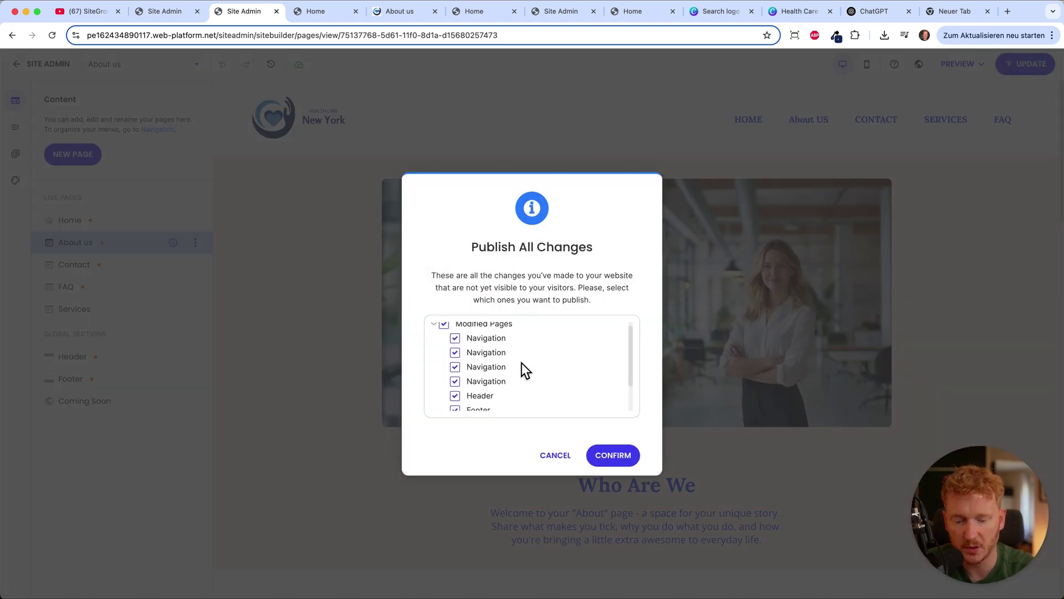
{"action": "left_click", "coordinate": [602, 454]}
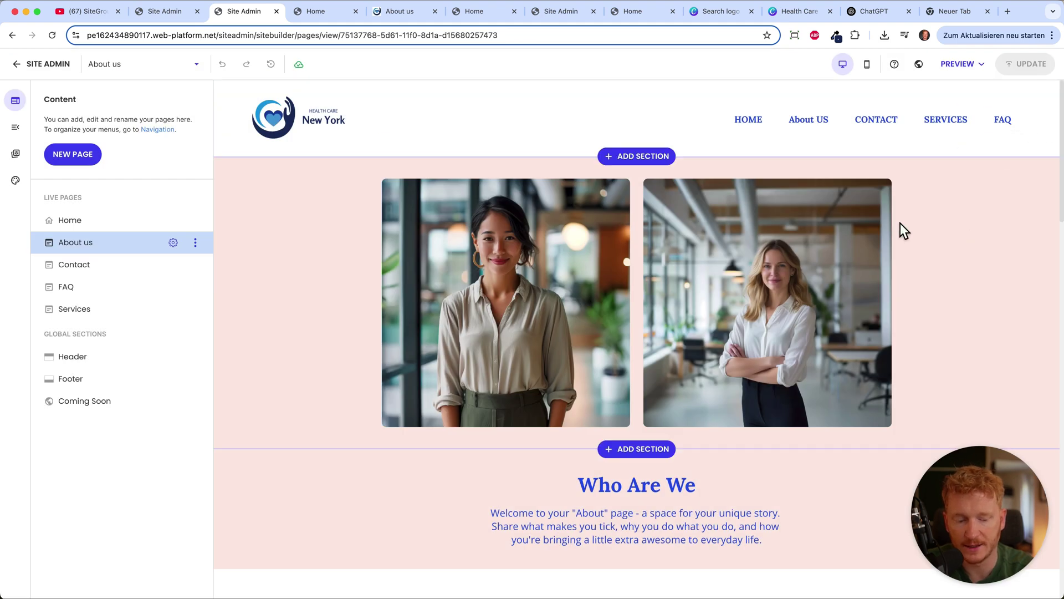
Check the live website's Home page and About US link, then return to Site Admin.
{"action": "left_click", "coordinate": [949, 66]}
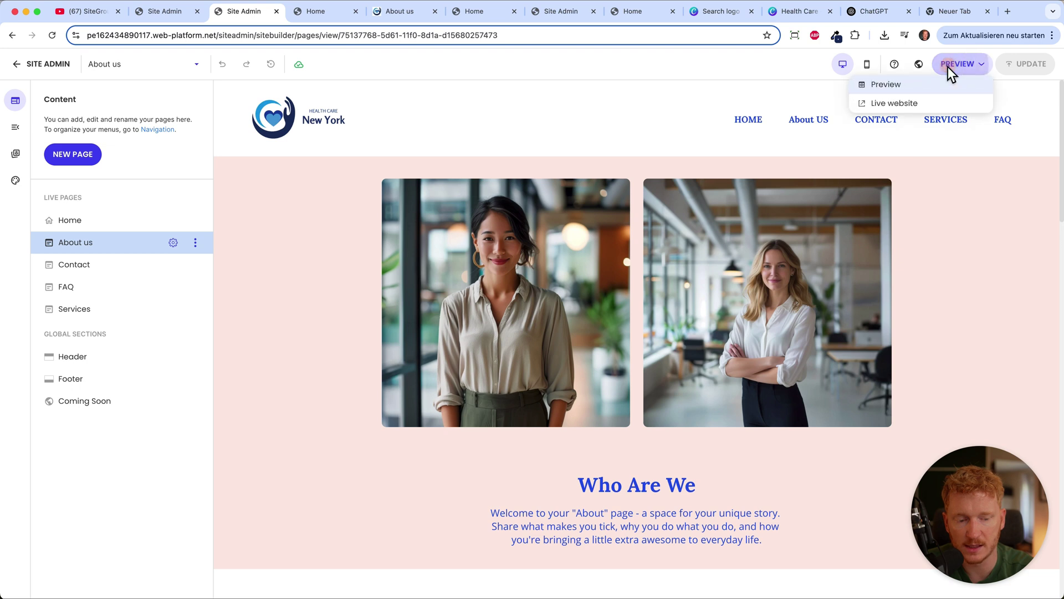
{"action": "left_click", "coordinate": [909, 105]}
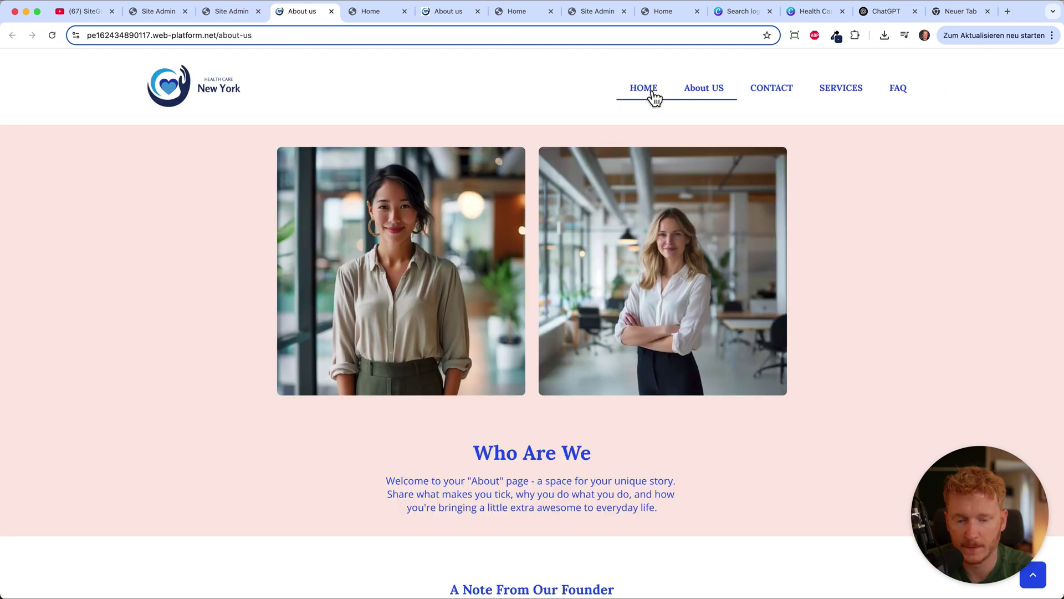
{"action": "left_click", "coordinate": [652, 93]}
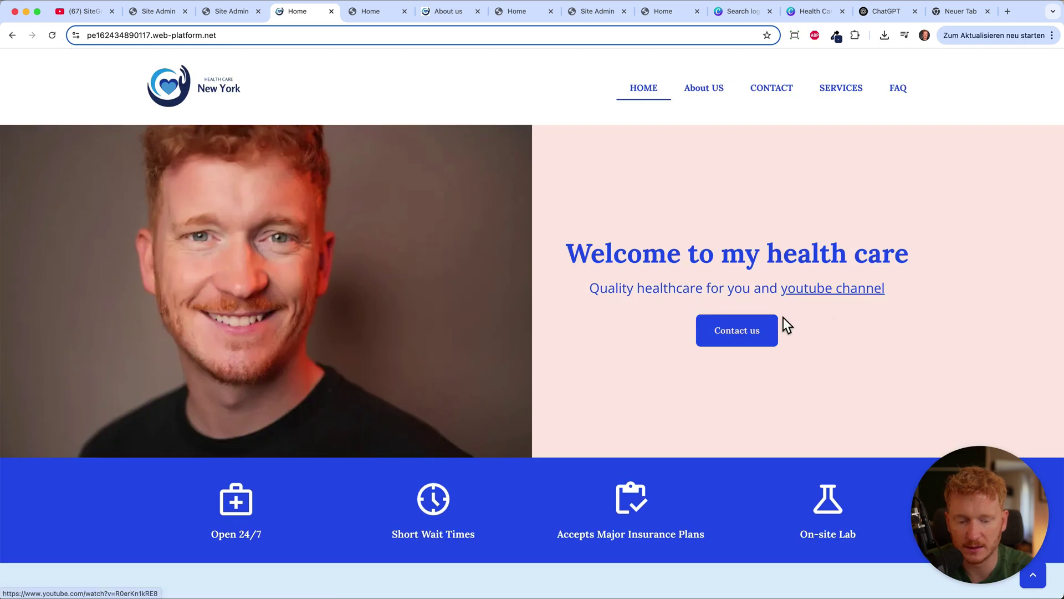
{"action": "scroll", "coordinate": [752, 397], "scroll_direction": "down", "scroll_amount": 7}
{"action": "scroll", "coordinate": [747, 389], "scroll_direction": "down", "scroll_amount": 7}
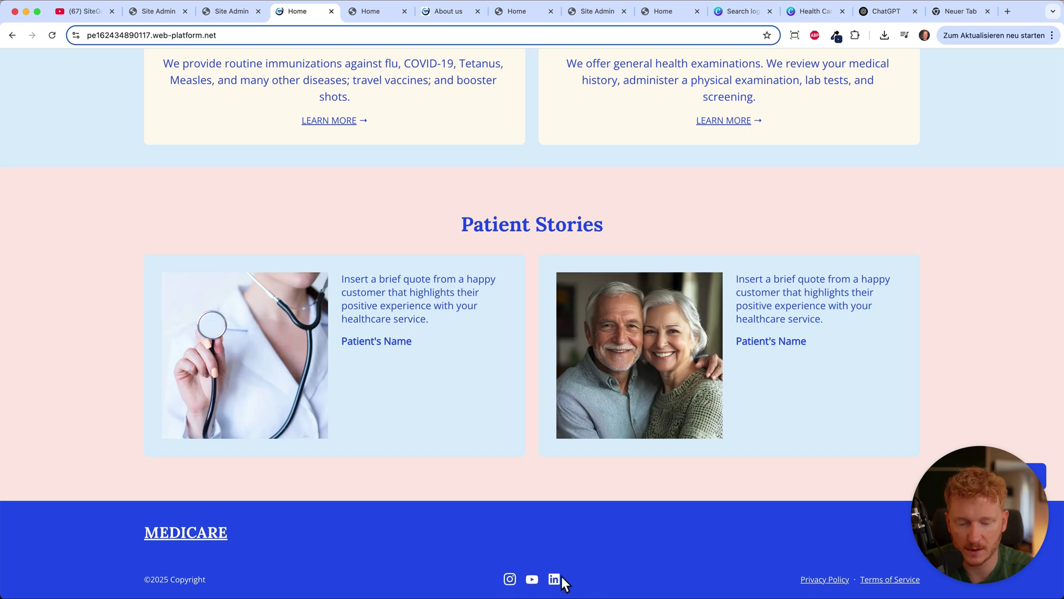
{"action": "scroll", "coordinate": [697, 504], "scroll_direction": "up", "scroll_amount": 15}
{"action": "left_click", "coordinate": [716, 96]}
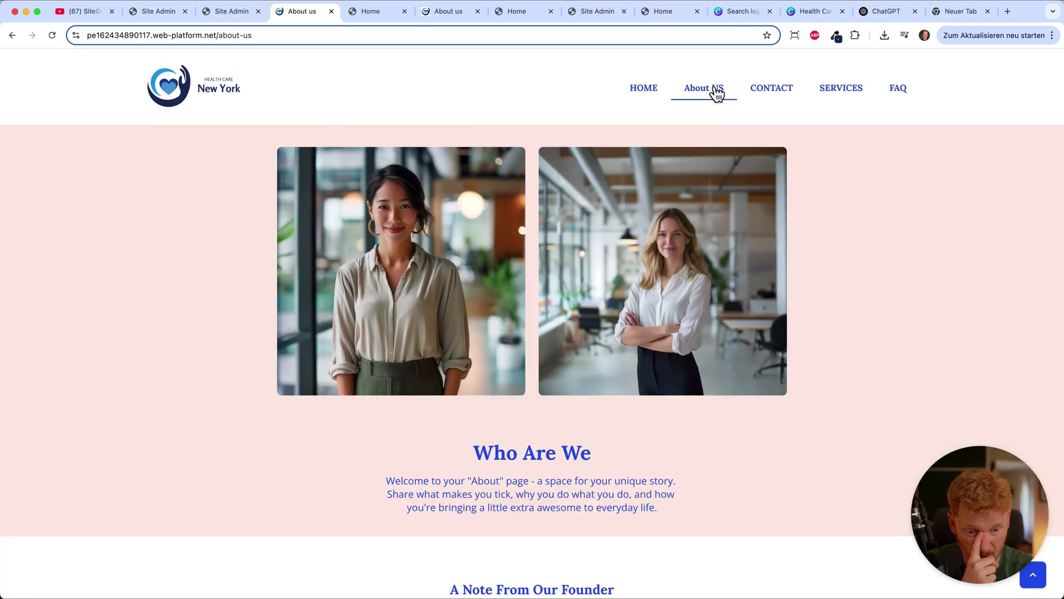
{"action": "left_click", "coordinate": [228, 11]}
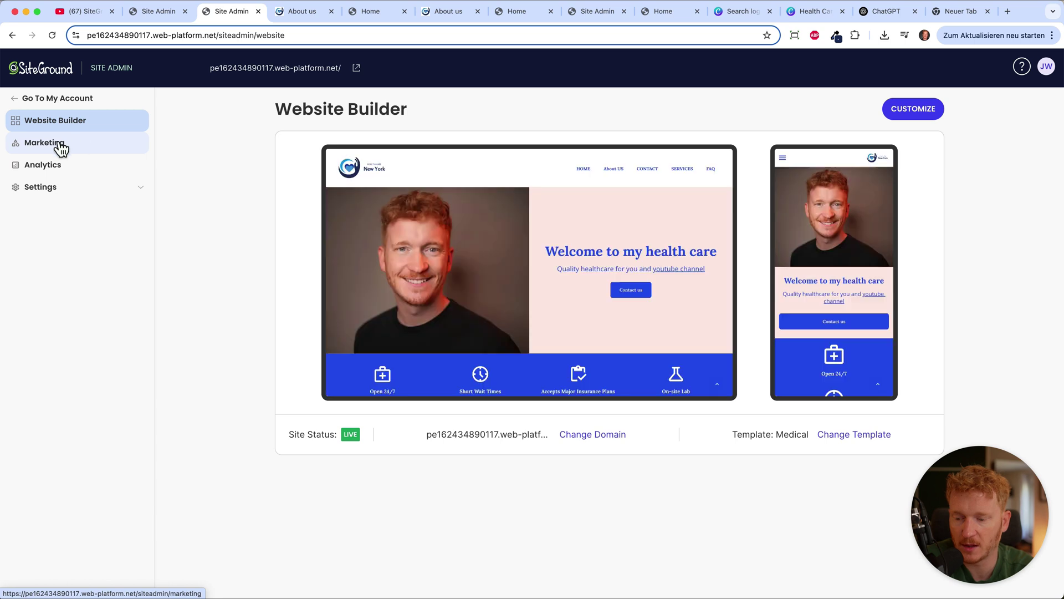
View Analytics, return to Website Builder, review the Change Domain form, then switch to the YouTube tutorial.
{"action": "left_click", "coordinate": [45, 166]}
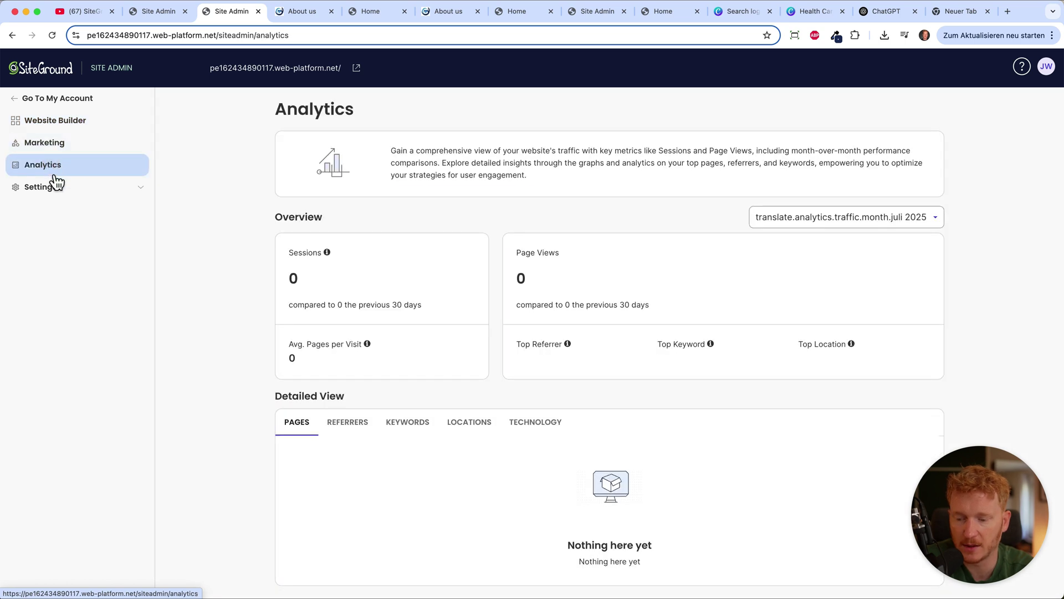
{"action": "left_click", "coordinate": [62, 129]}
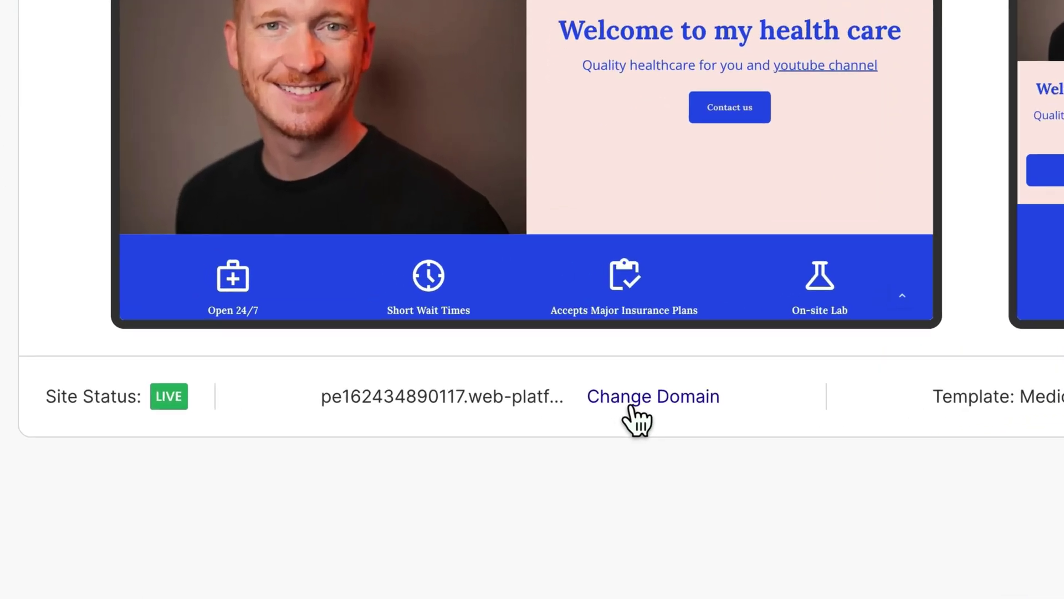
{"action": "left_click", "coordinate": [631, 406]}
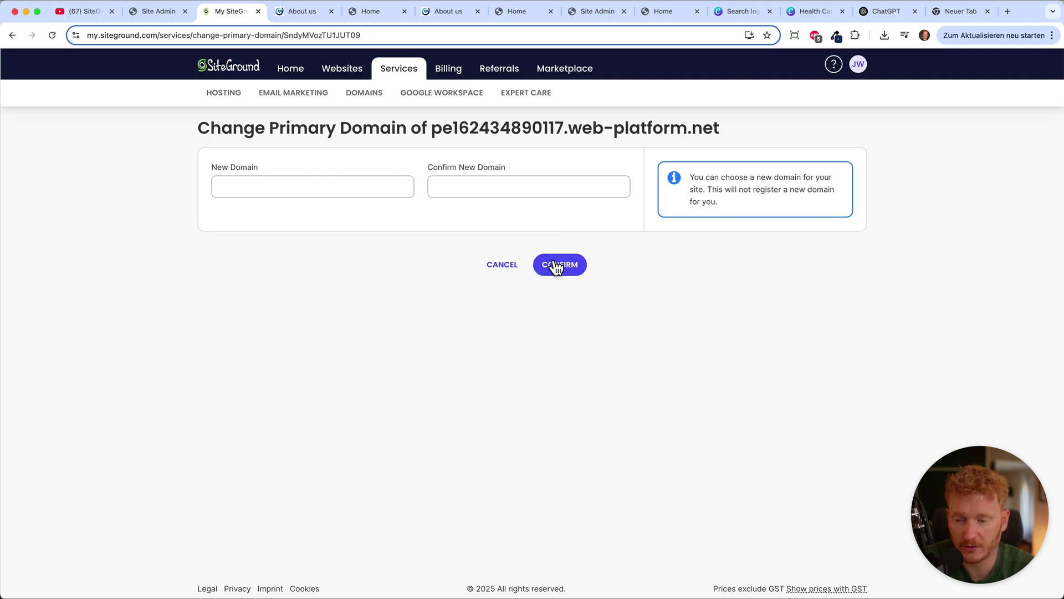
{"action": "left_click", "coordinate": [84, 15]}
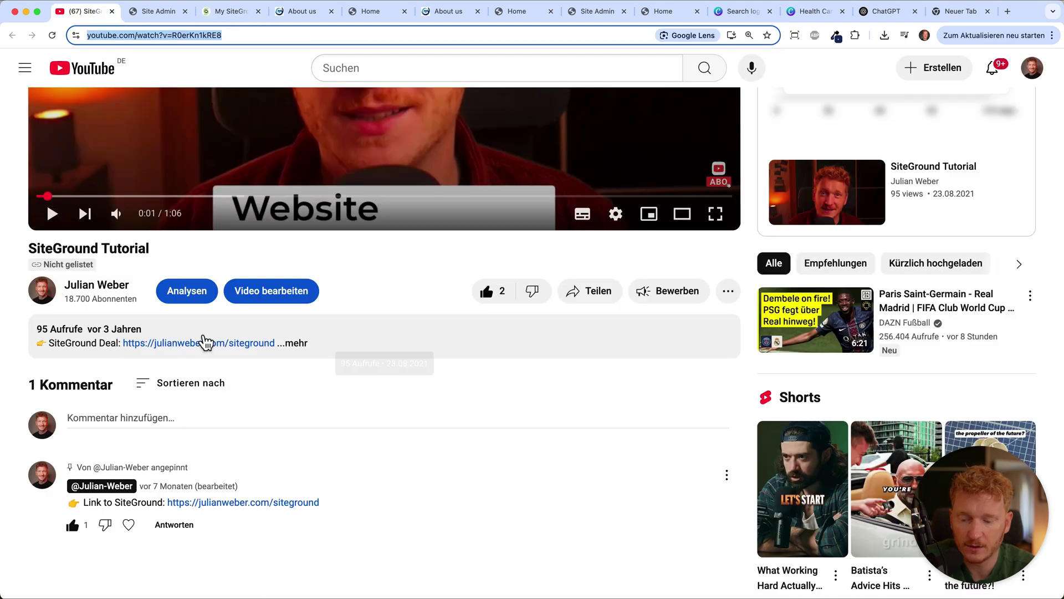